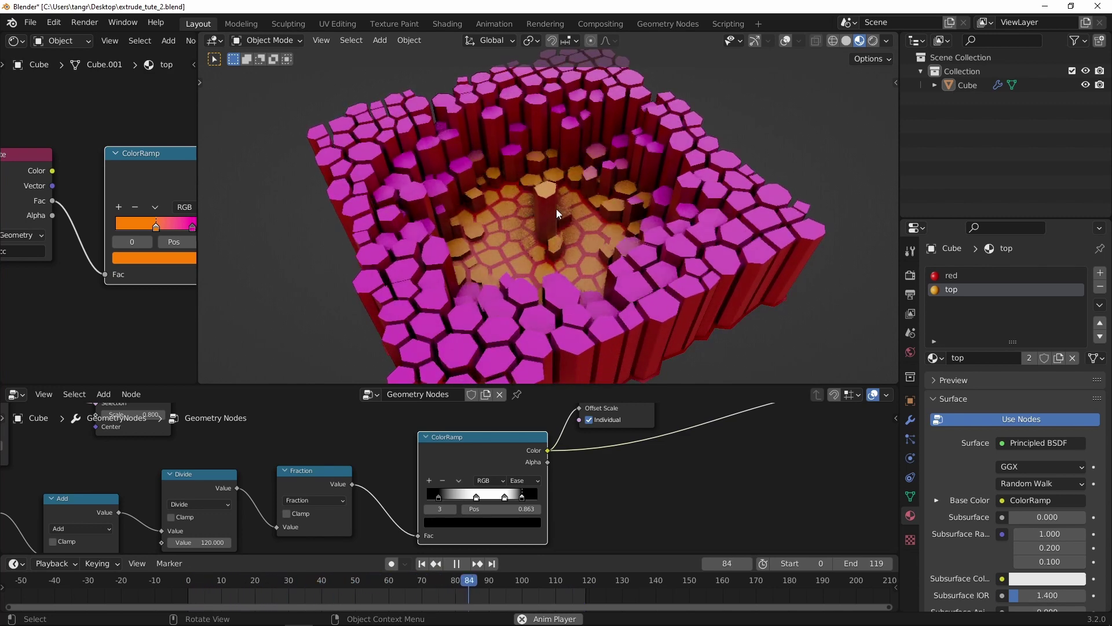
Step: Shift the three upper stops of the geometry nodes ColorRamp toward the first stop, placing stop 3 at position 0.634
scroll(455, 481, "up", 1)
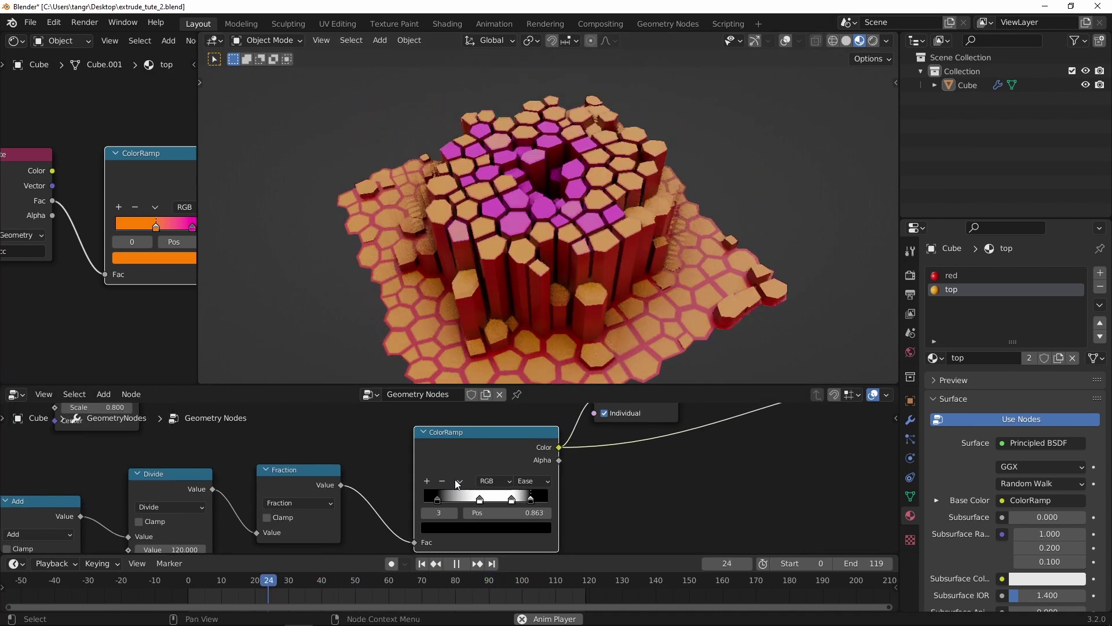
middle_click_drag(456, 481, 467, 476)
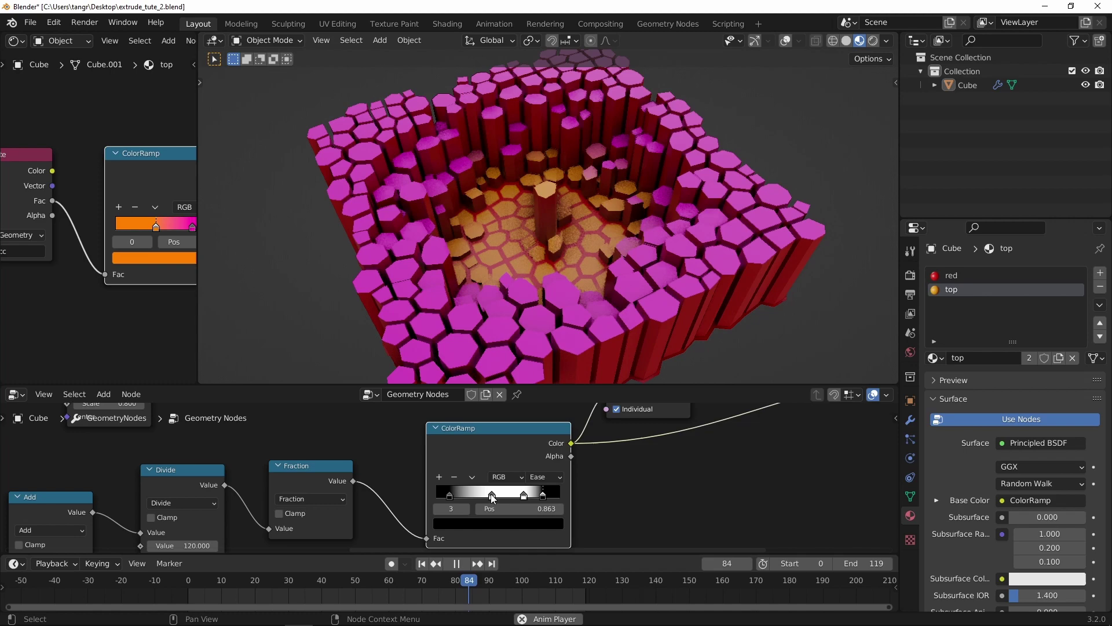
left_click_drag(491, 494, 514, 495)
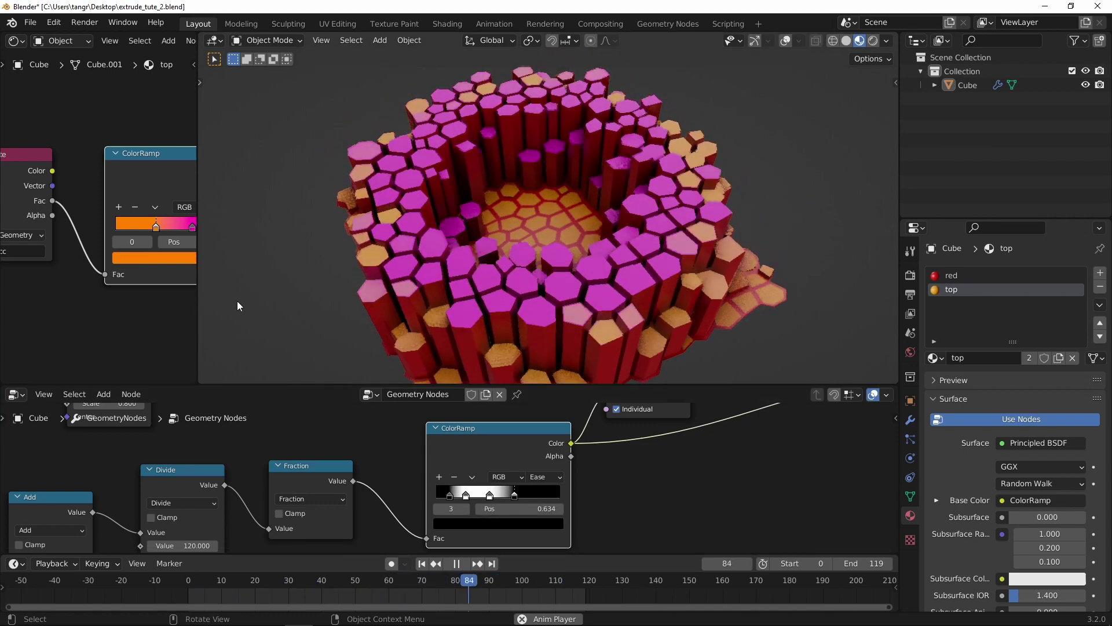
Step: Widen the shader editor and reorder the top material's ColorRamp stops so pink sits at position 0.027, ahead of orange
left_click_drag(199, 301, 345, 284)
left_click_drag(230, 226, 193, 227)
Step: Set the Merge by Distance node's distance to 0.16 m in the finished setup and stop the animation playback
scroll(447, 488, "down", 3)
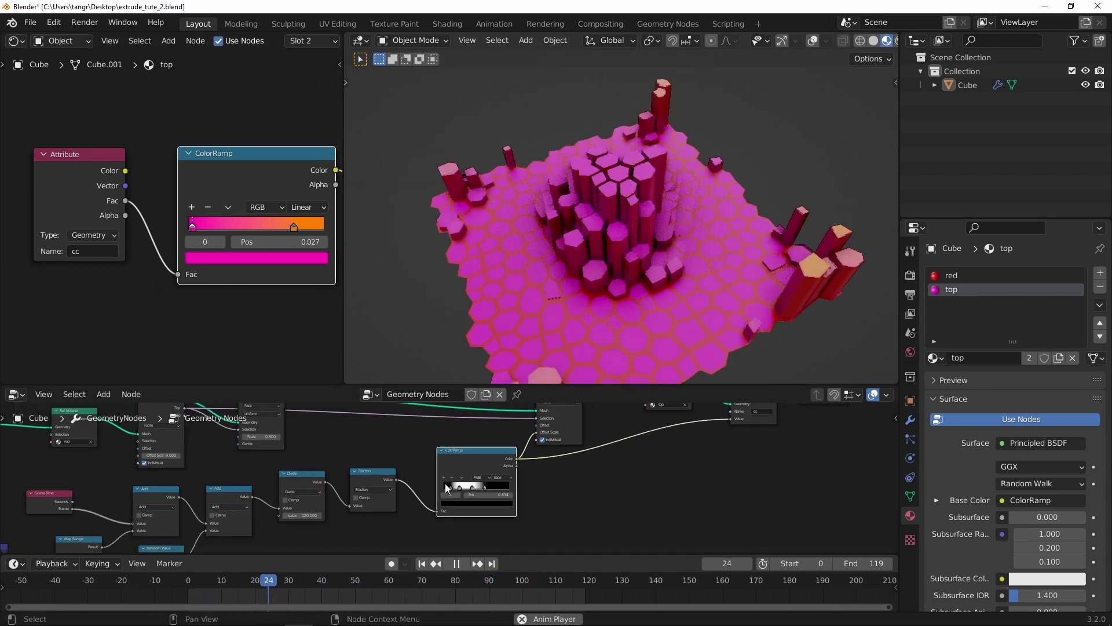
middle_click_drag(402, 470, 651, 499)
middle_click_drag(540, 477, 541, 471, "ctrl")
middle_click_drag(542, 470, 719, 469)
middle_click_drag(346, 471, 523, 472)
middle_click_drag(523, 472, 526, 451, "ctrl")
left_click_drag(481, 480, 474, 481)
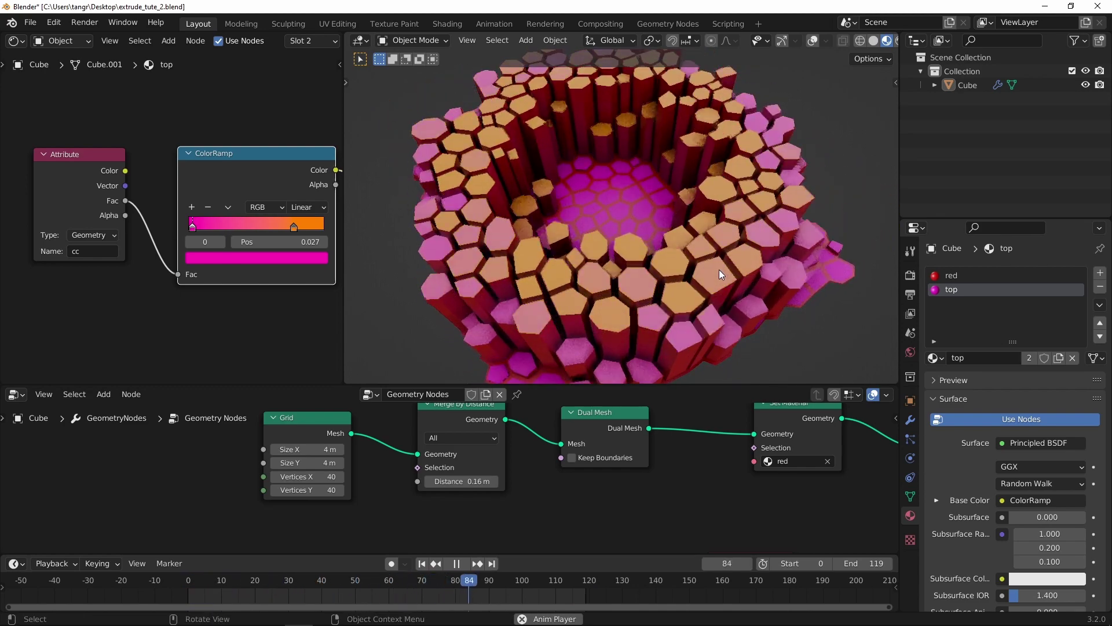
left_click(459, 563)
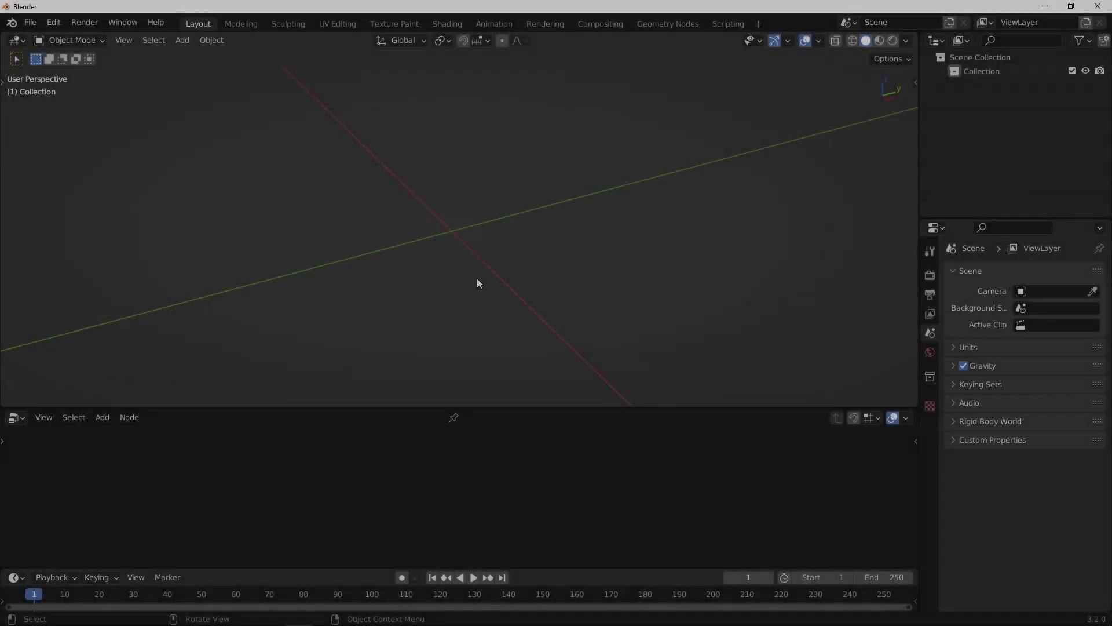
Step: Add a cube mesh to the empty scene and create a new geometry node tree on it
key("shift+a")
mouse_move(476, 278)
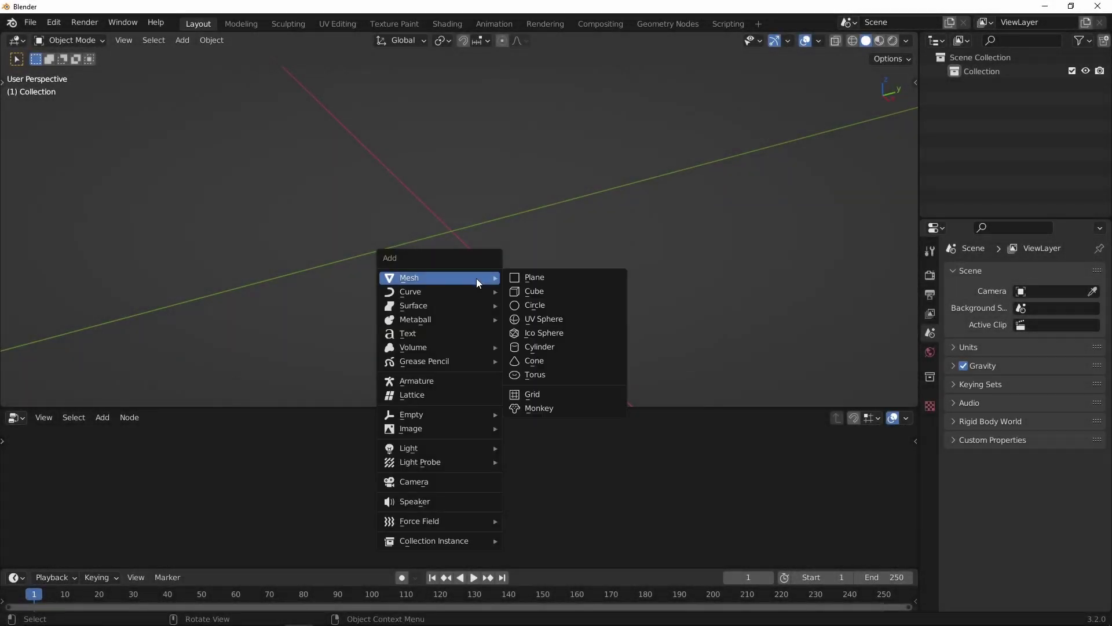
left_click(532, 291)
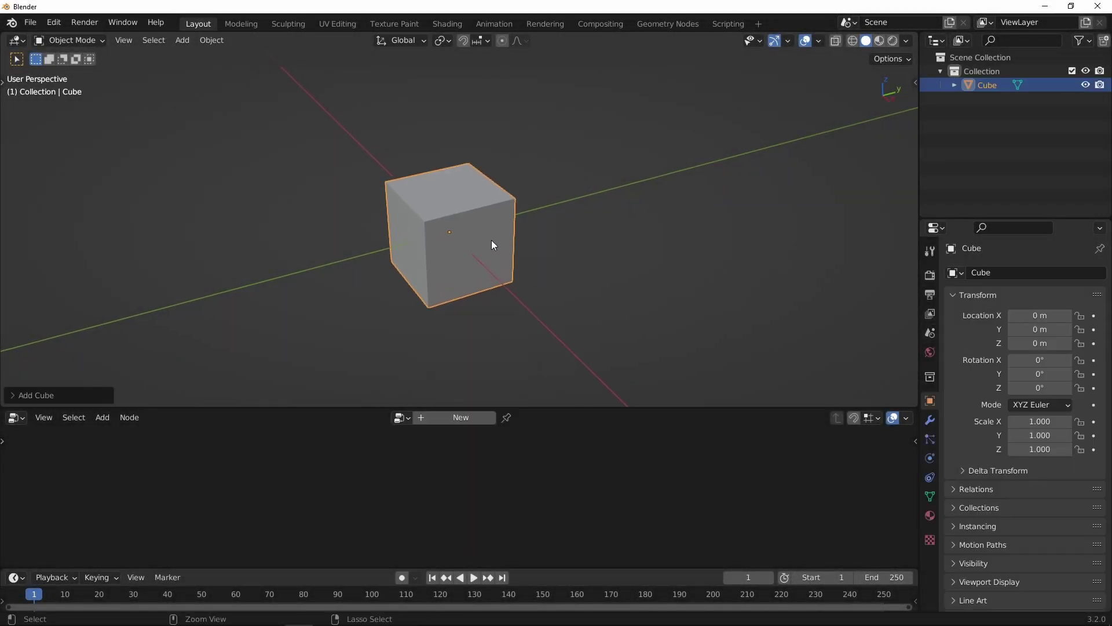
left_click(464, 421)
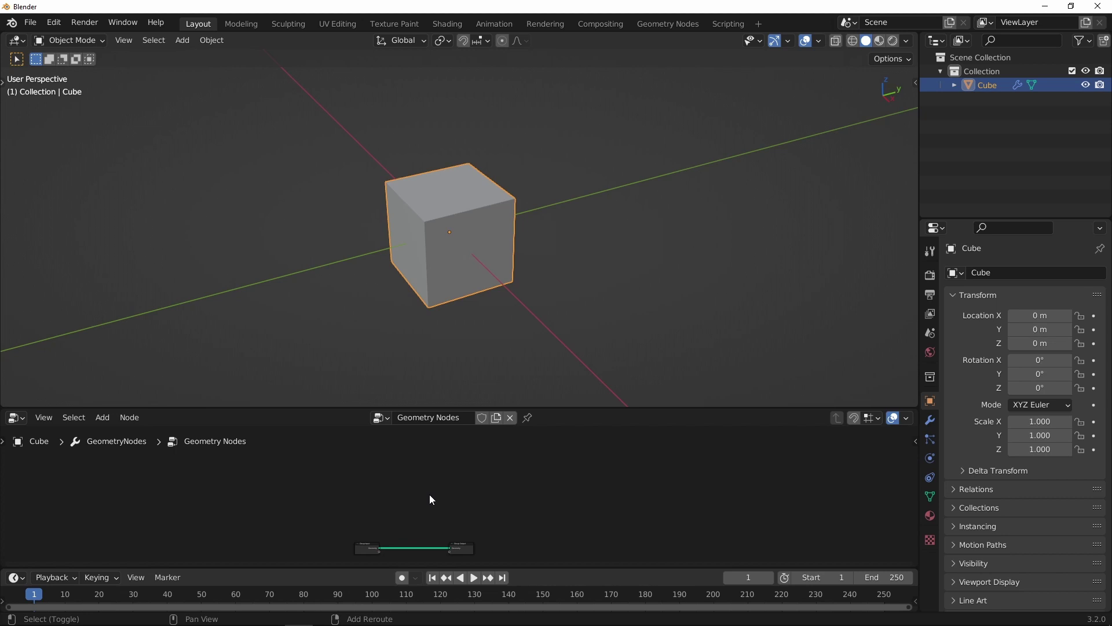
Step: Delete the Group Input node from the geometry node tree
middle_click_drag(419, 505, 440, 417, "ctrl")
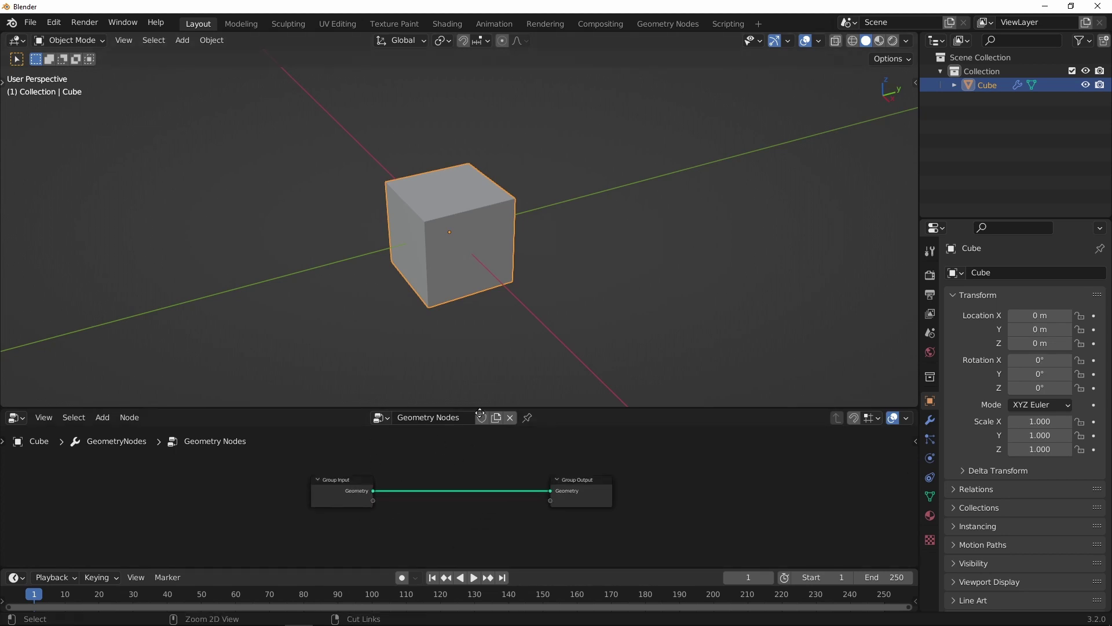
middle_click_drag(448, 468, 475, 469, "shift")
left_click(380, 484)
key("x")
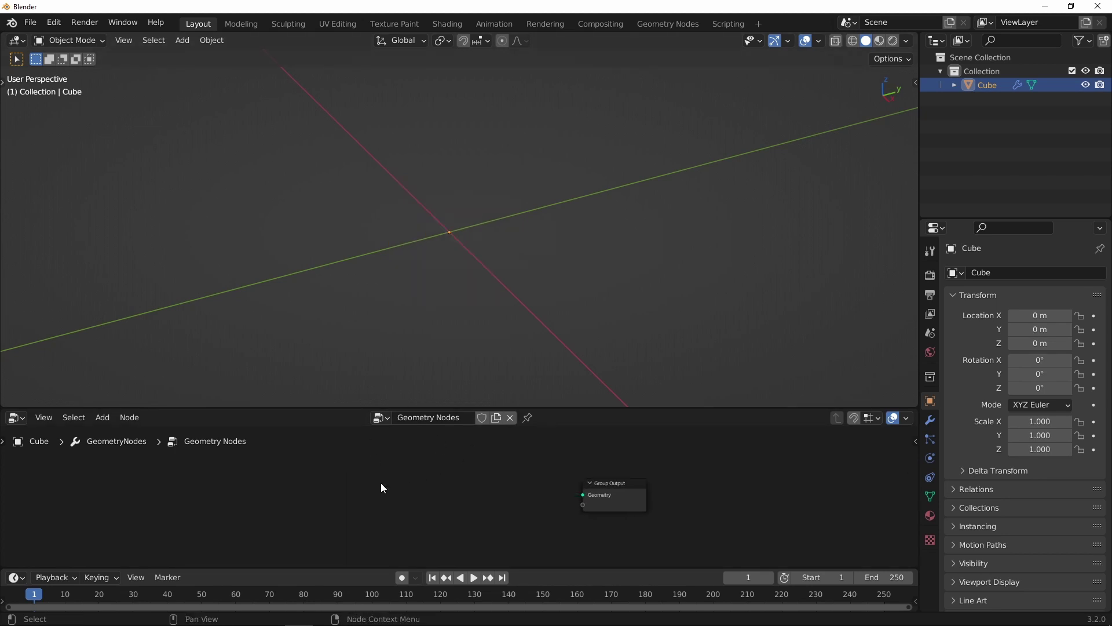
Step: Add a Grid mesh primitive node and connect its Mesh output to the Group Output's Geometry input
key("shift+a")
mouse_move(380, 483)
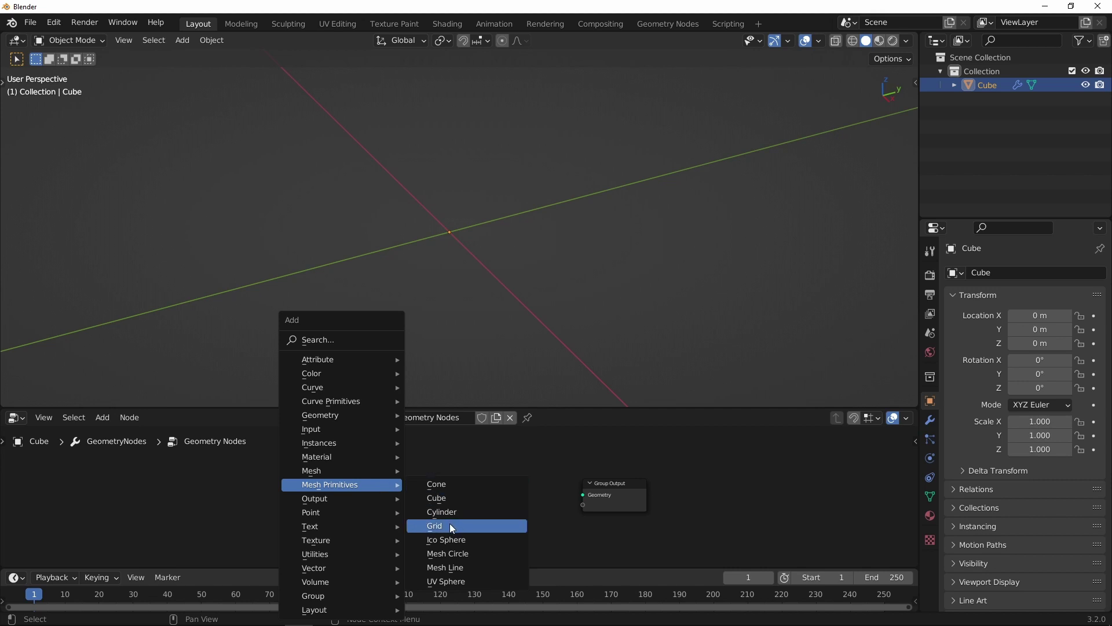
left_click(450, 524)
left_click(359, 464)
scroll(415, 471, "up", 1)
left_click_drag(413, 471, 617, 495)
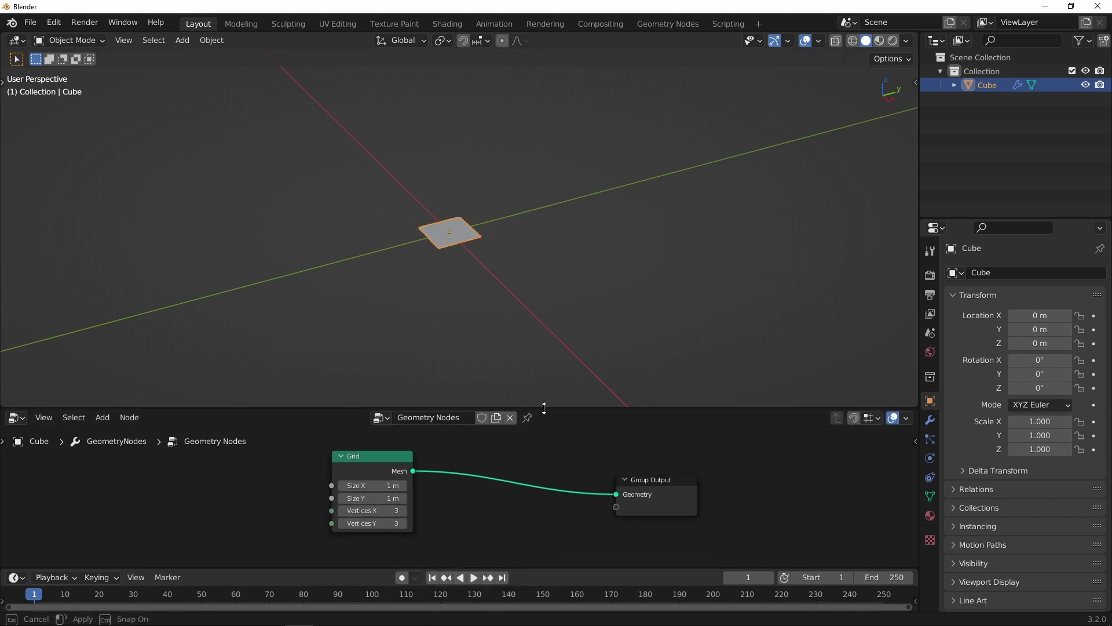
Step: Set the Grid node's Size X and Y to 4 m and its Vertices X and Y to 40
left_click_drag(544, 408, 533, 365)
scroll(427, 425, "up", 1)
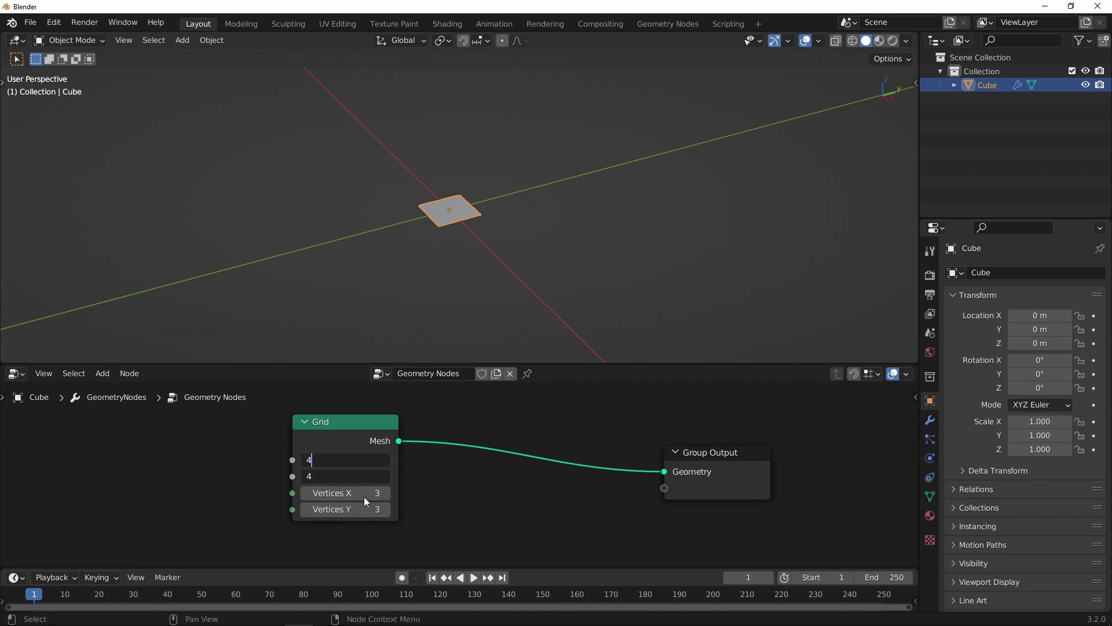
key("Return")
left_click_drag(365, 490, 378, 520)
type("5")
key("Return")
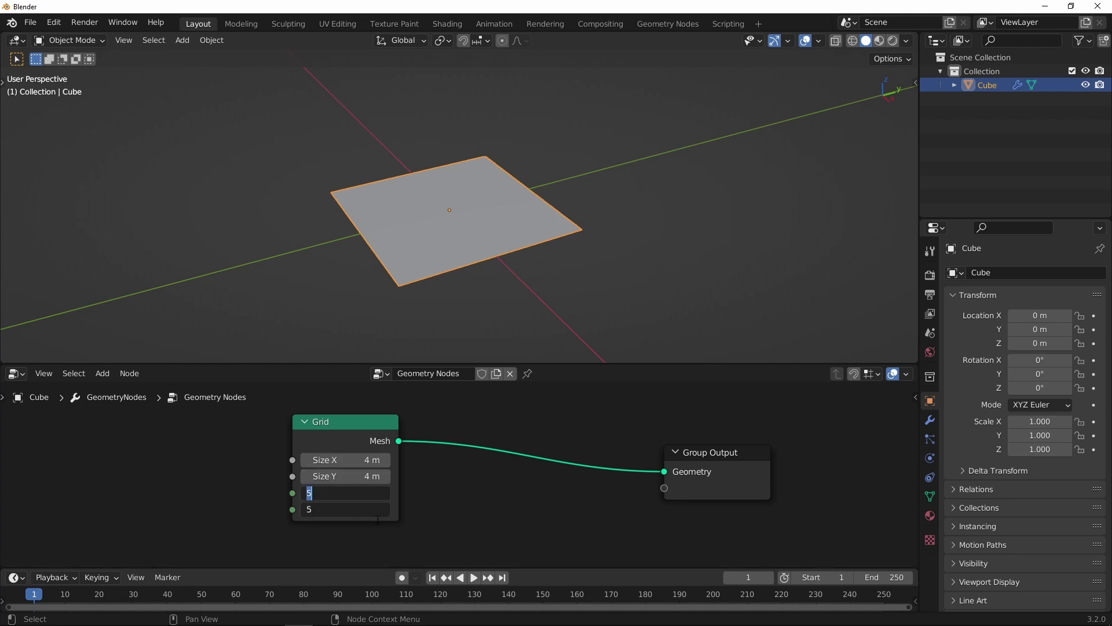
key("Return")
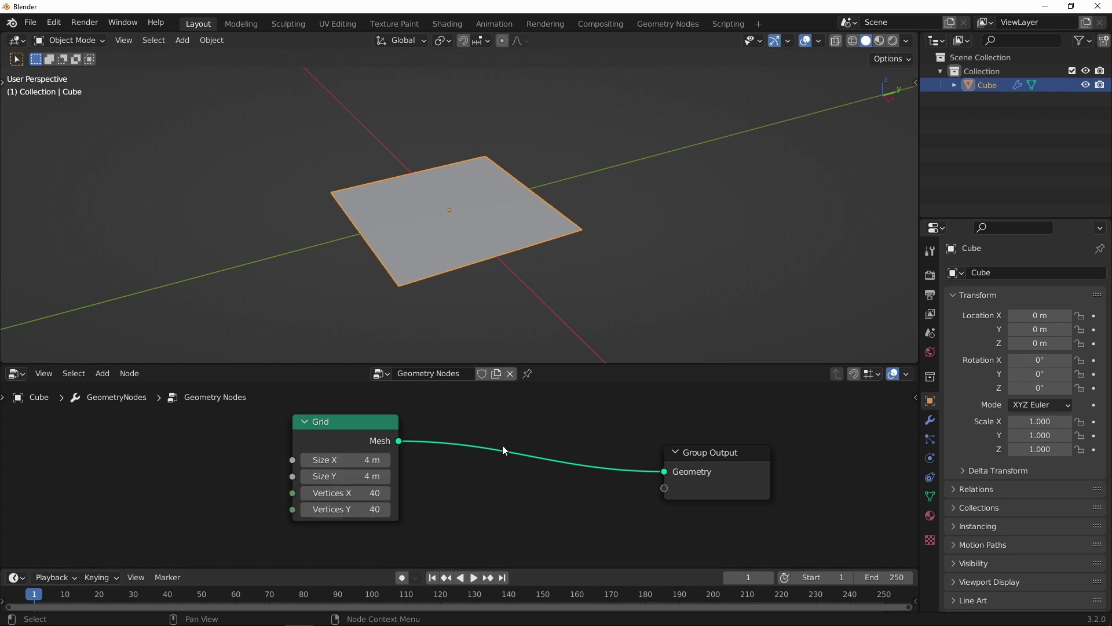
Step: Turn on the wireframe overlay in the 3D viewport to show the grid's subdivisions
scroll(550, 181, "up", 1)
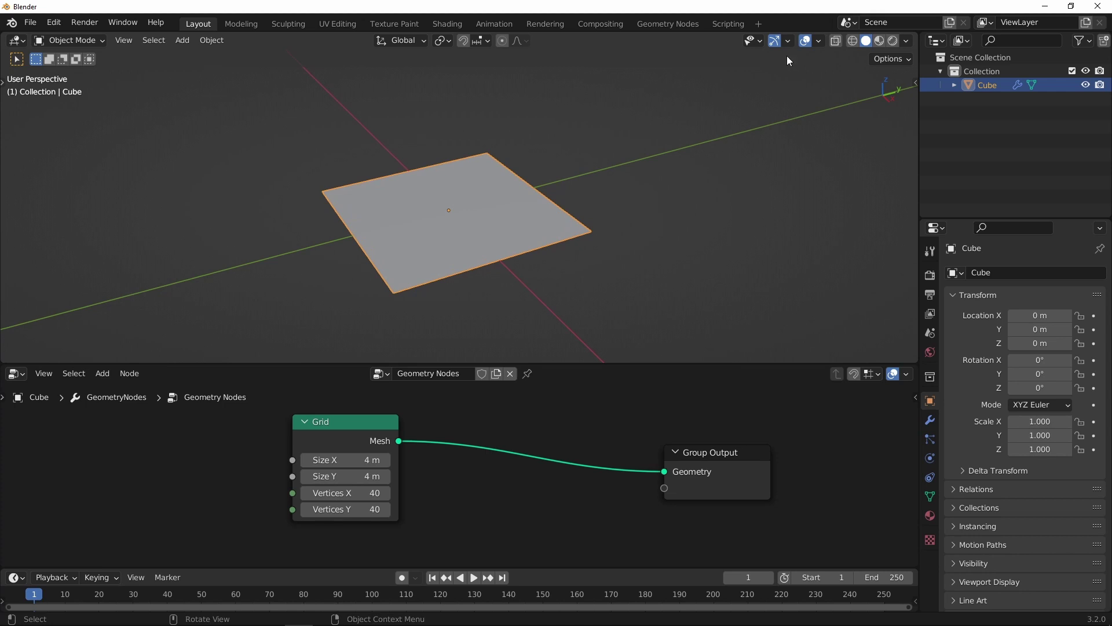
left_click(818, 42)
left_click(732, 270)
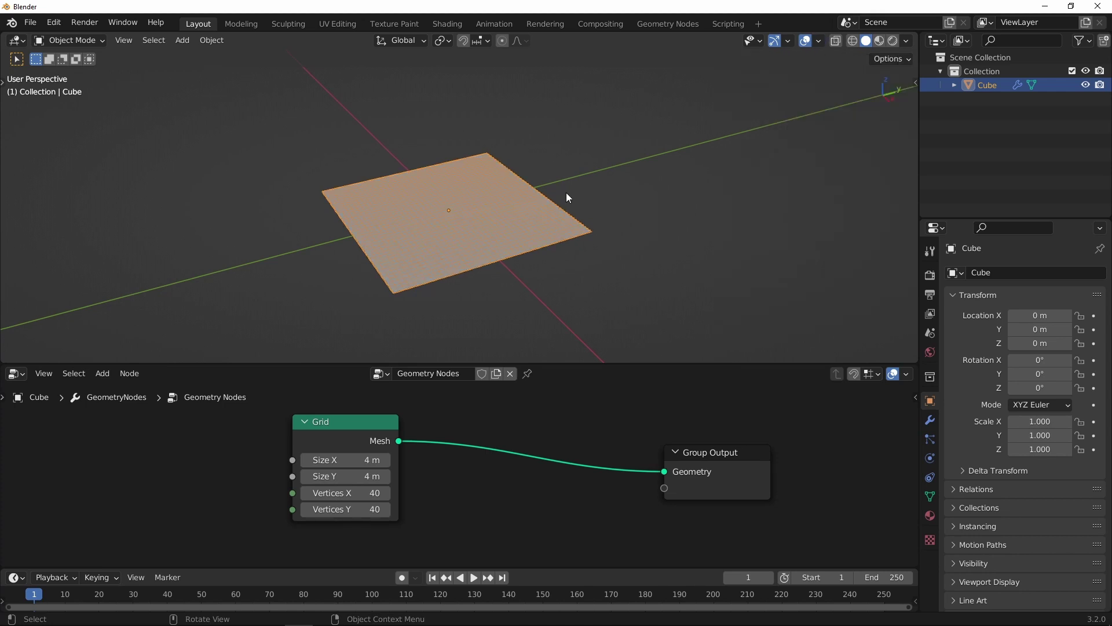
middle_click_drag(565, 192, 544, 355)
Step: Insert a Merge by Distance node on the link between the Grid and Group Output nodes
left_click_drag(545, 363, 546, 331)
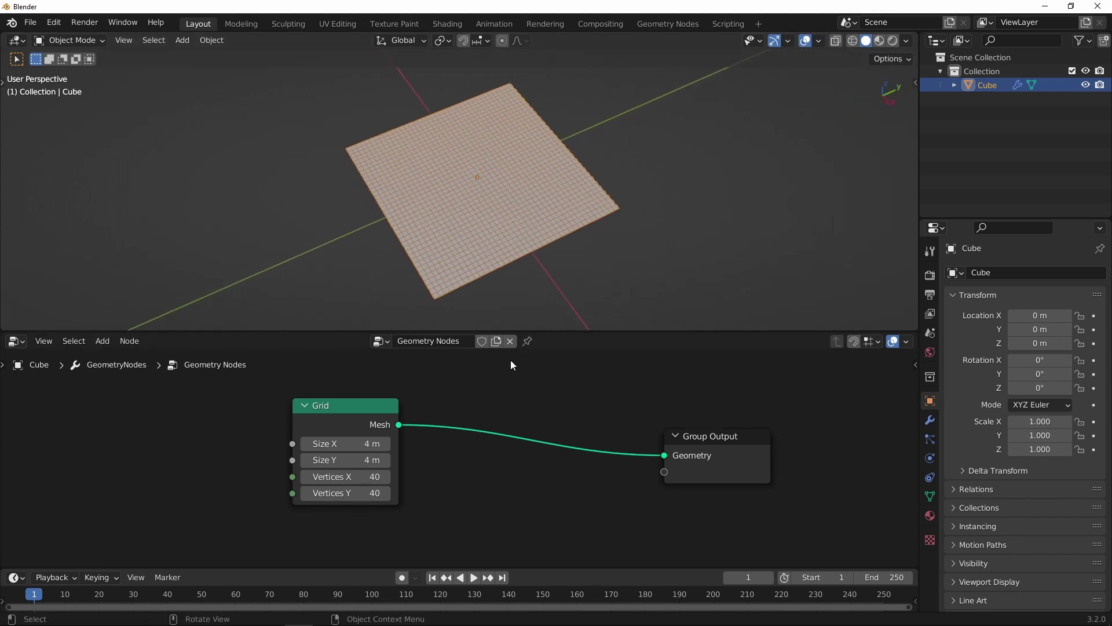
scroll(457, 388, "up", 3)
key("shift+a")
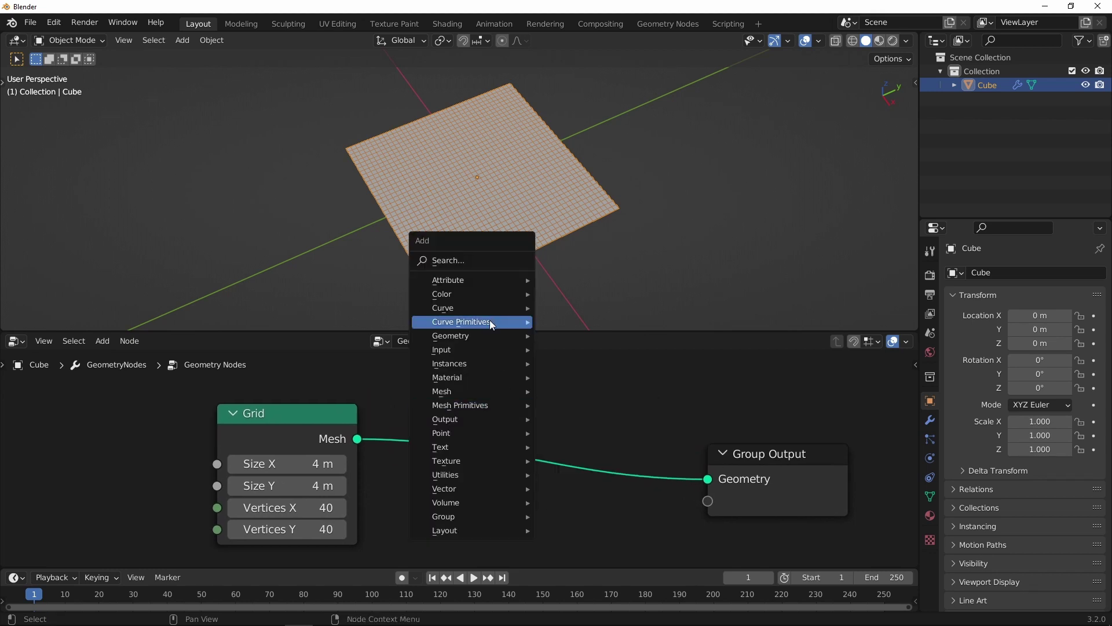
mouse_move(488, 335)
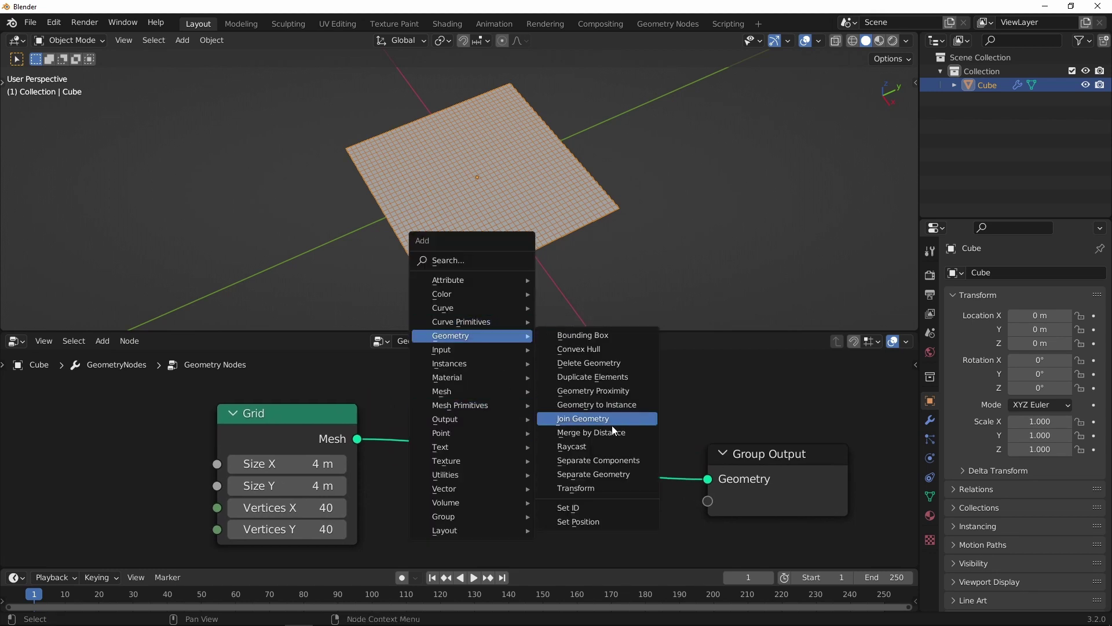
left_click(590, 433)
left_click(476, 398)
Step: Set the Merge by Distance node's distance to 0.2 m
left_click(534, 516)
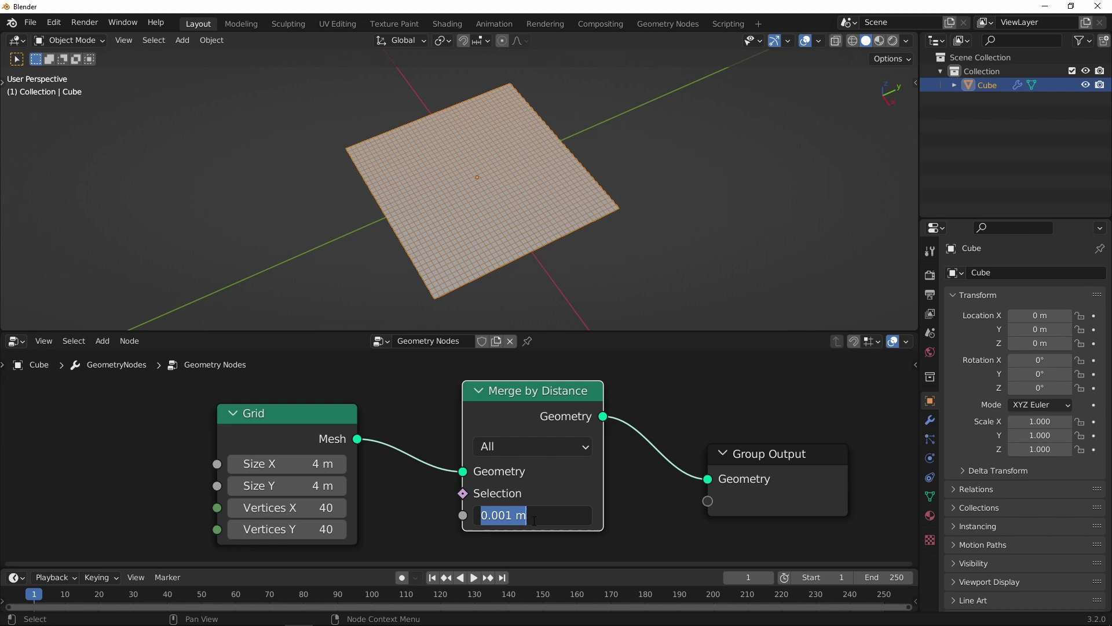
type(".2")
key("Return")
scroll(509, 168, "up", 3)
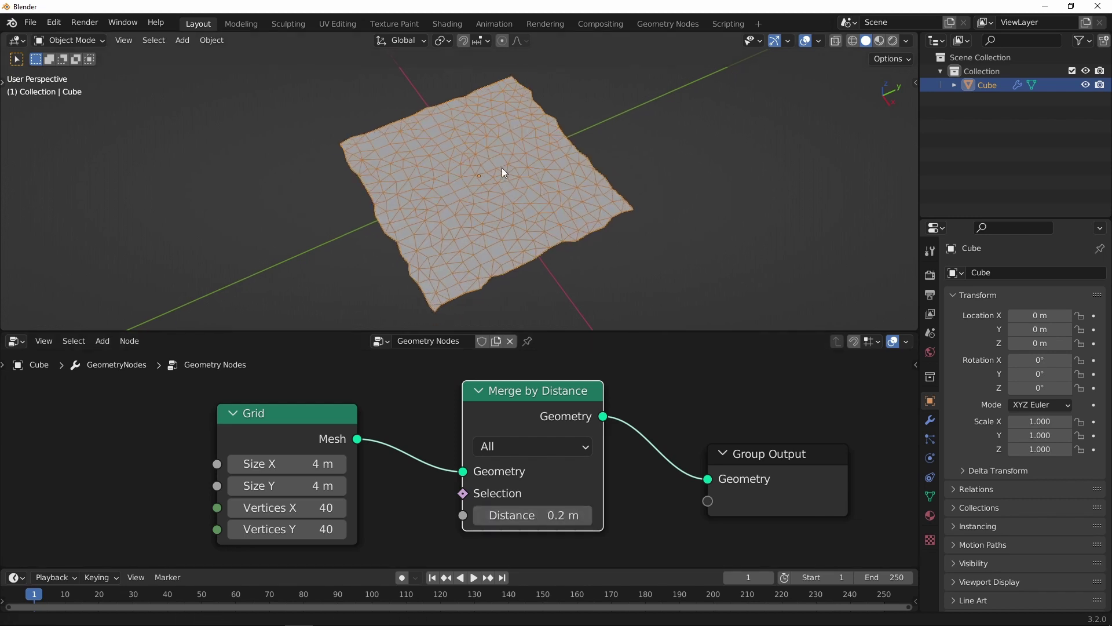
middle_click_drag(520, 167, 430, 176)
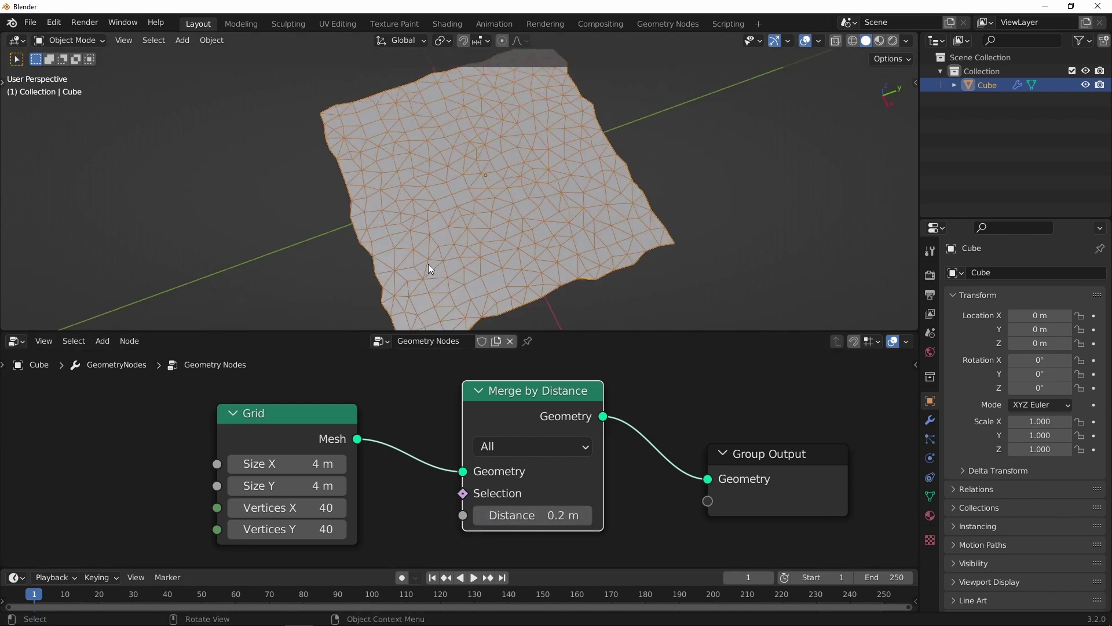
Step: Move the Group Output node farther out and insert a Dual Mesh node between Merge by Distance and Group Output
middle_click_drag(571, 427, 519, 451, "ctrl")
left_click_drag(611, 460, 650, 456)
key("shift+a")
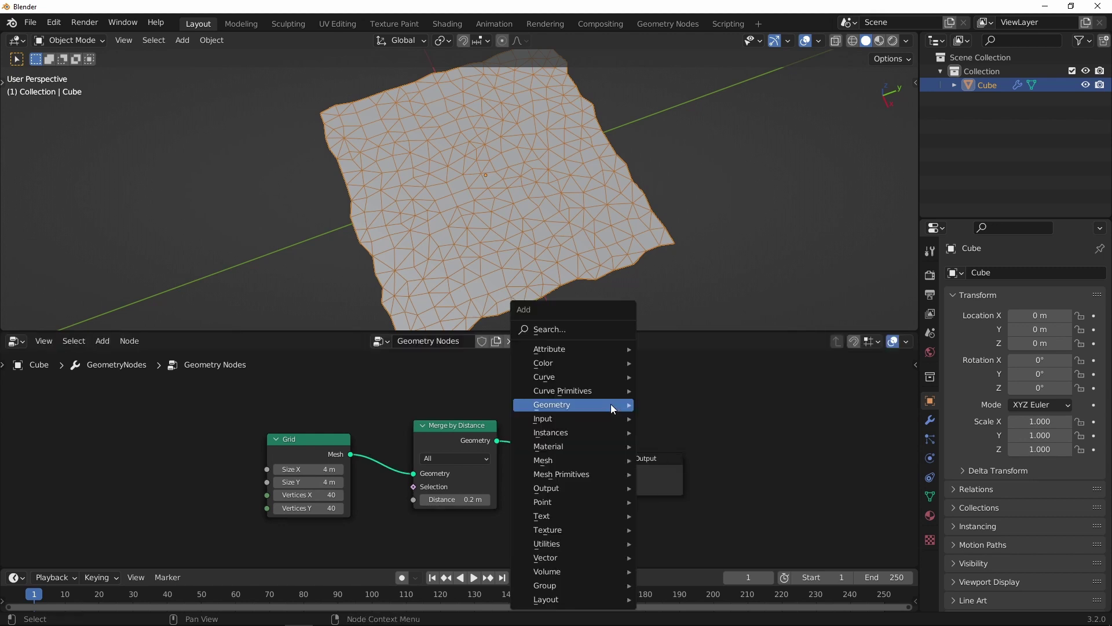
mouse_move(595, 458)
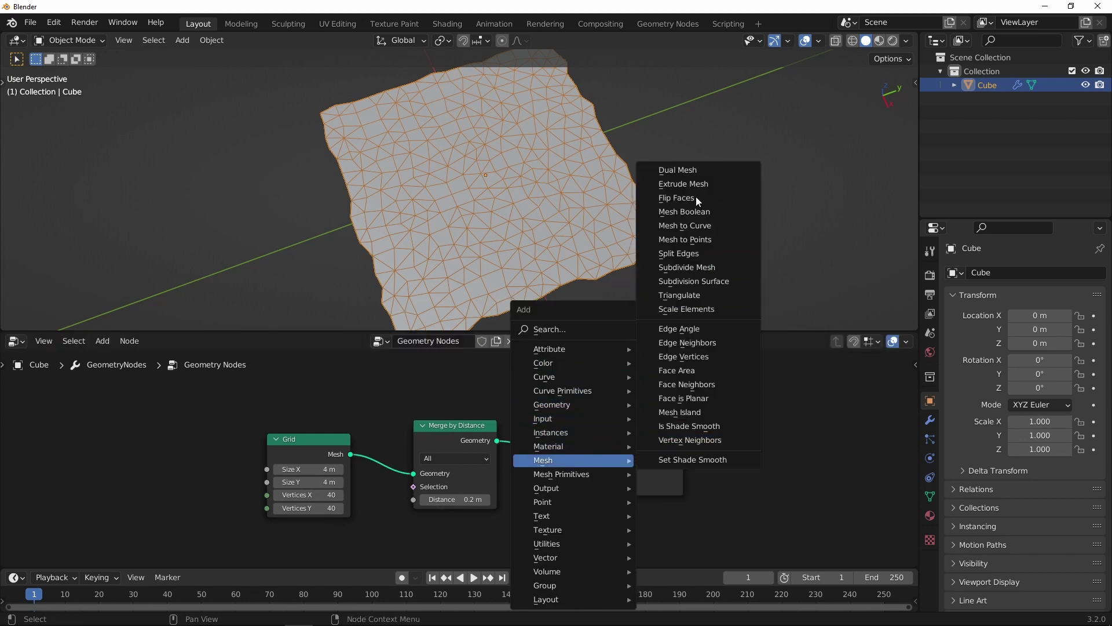
left_click(677, 170)
left_click(591, 455)
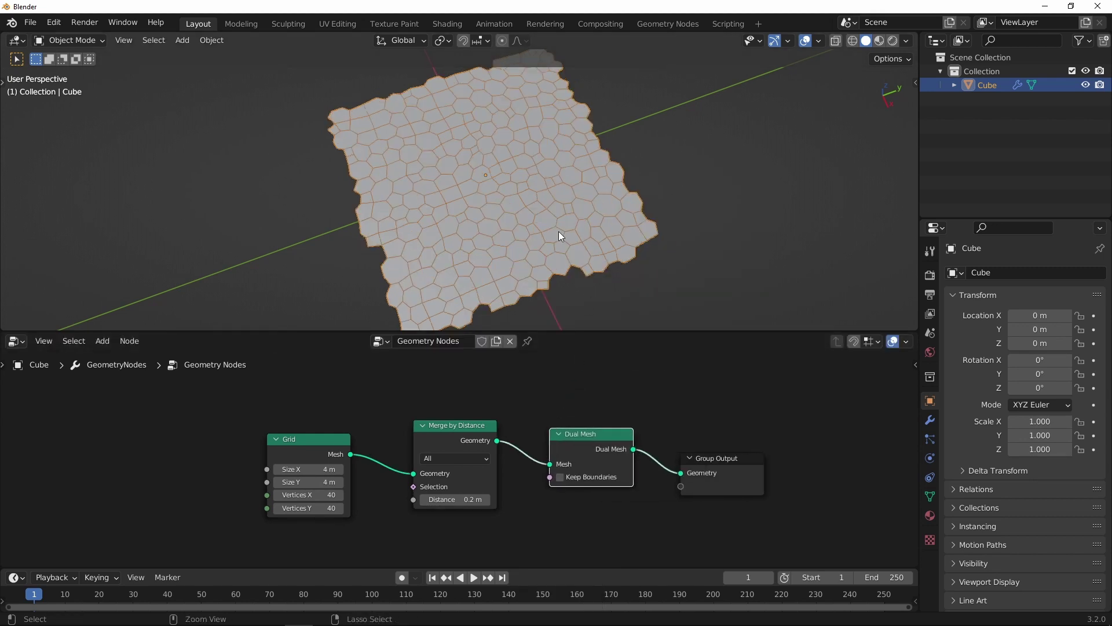
middle_click_drag(558, 231, 558, 228, "ctrl")
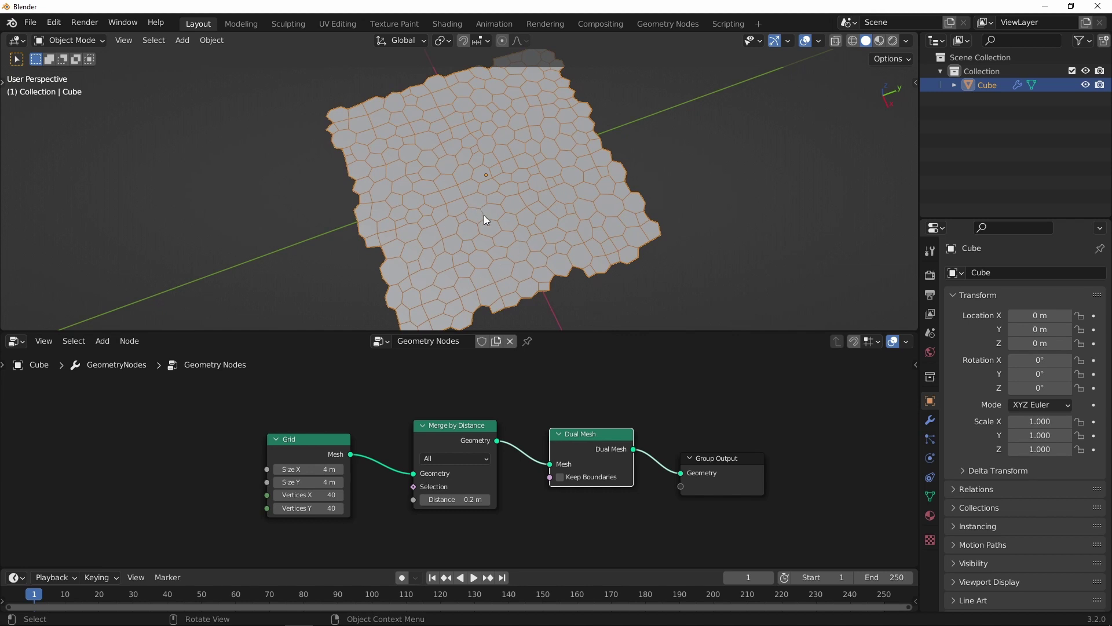
middle_click_drag(485, 216, 465, 190)
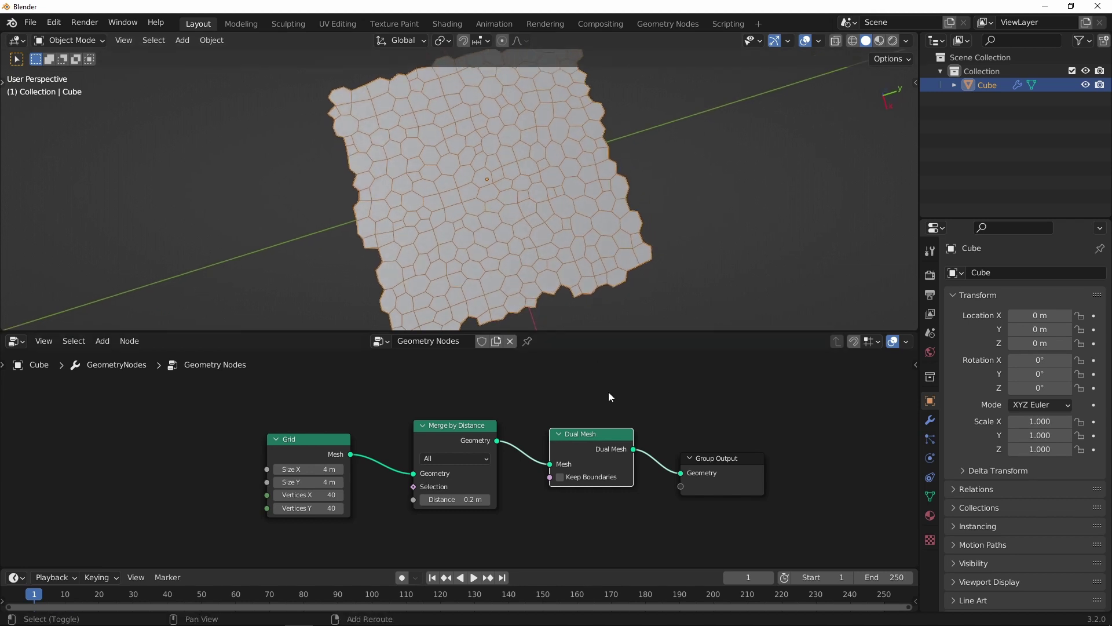
Step: Make room before the Group Output node and insert an Extrude Mesh node between it and Dual Mesh
middle_click_drag(594, 391, 429, 395)
left_click_drag(561, 459, 628, 454)
middle_click_drag(547, 413, 547, 411, "ctrl")
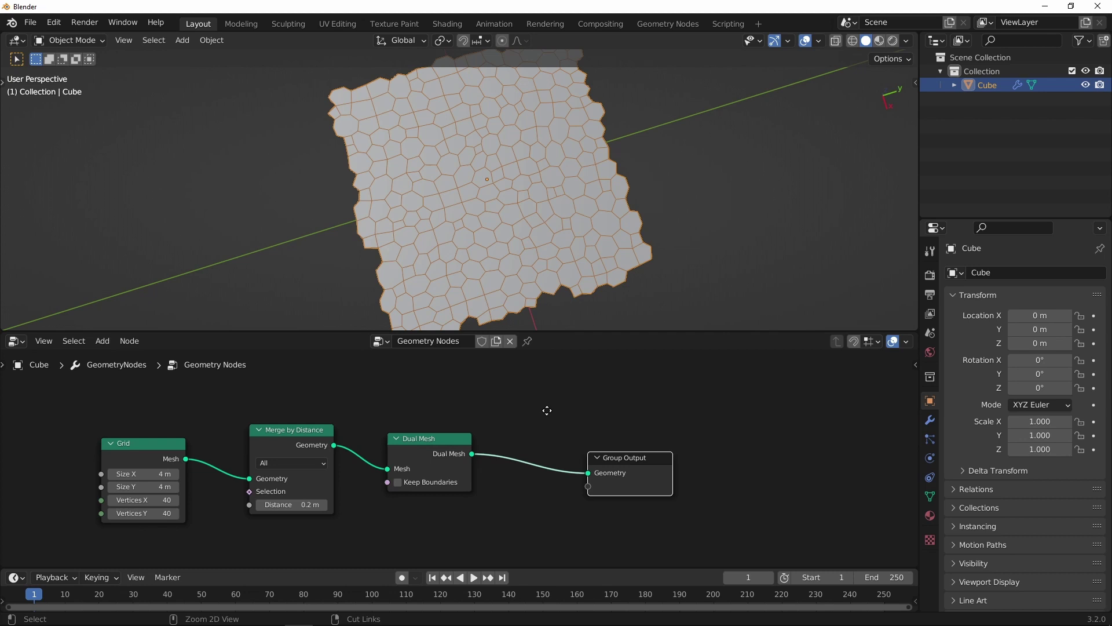
key("shift+a")
mouse_move(503, 343)
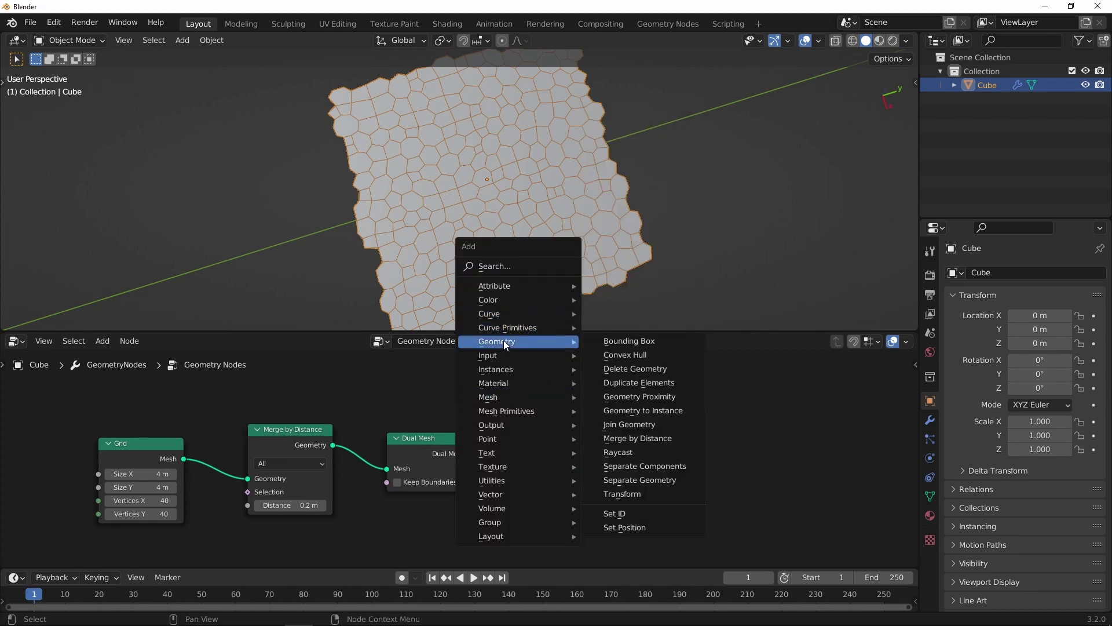
mouse_move(493, 396)
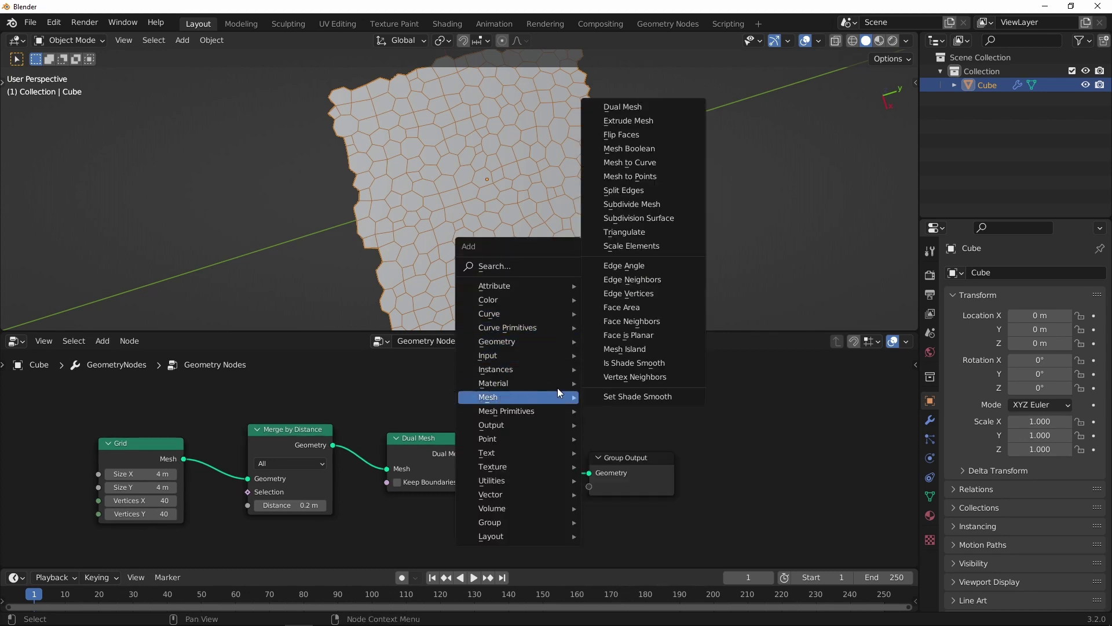
left_click(629, 121)
left_click(585, 394)
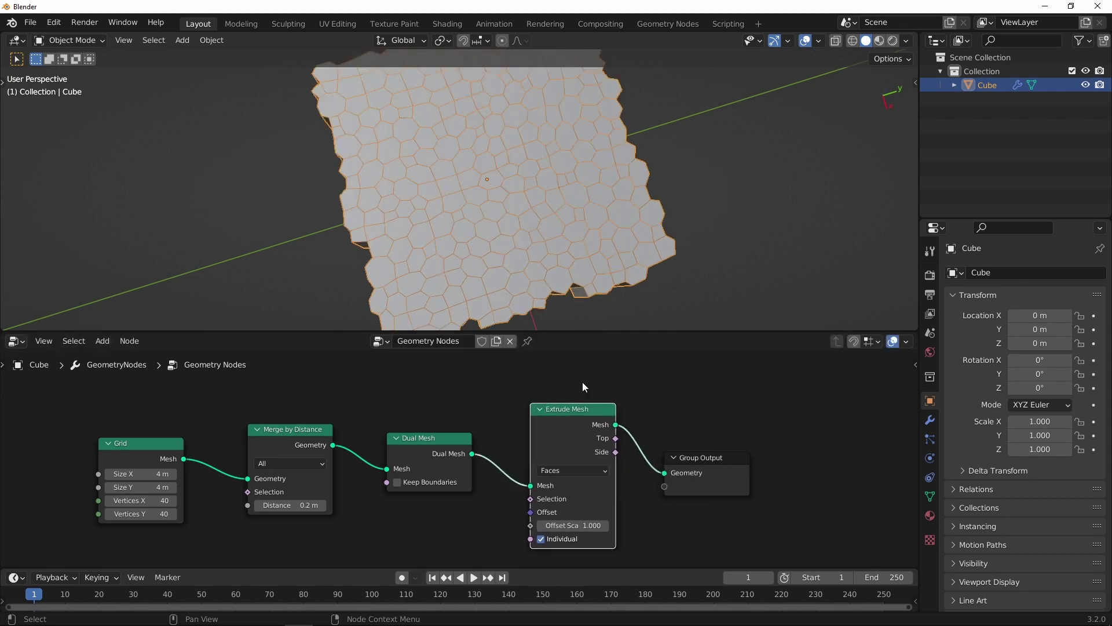
Step: Set the Extrude Mesh node's Offset Scale to 0
middle_click_drag(588, 197, 603, 249)
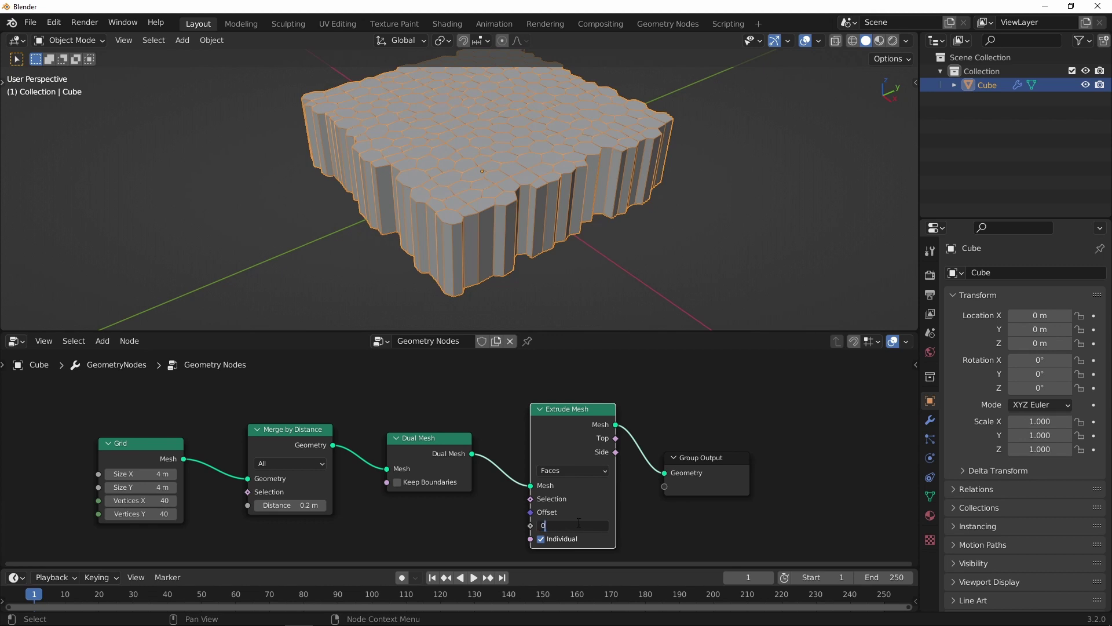
left_click(579, 523)
type("0")
key("Return")
middle_click_drag(663, 391, 569, 414)
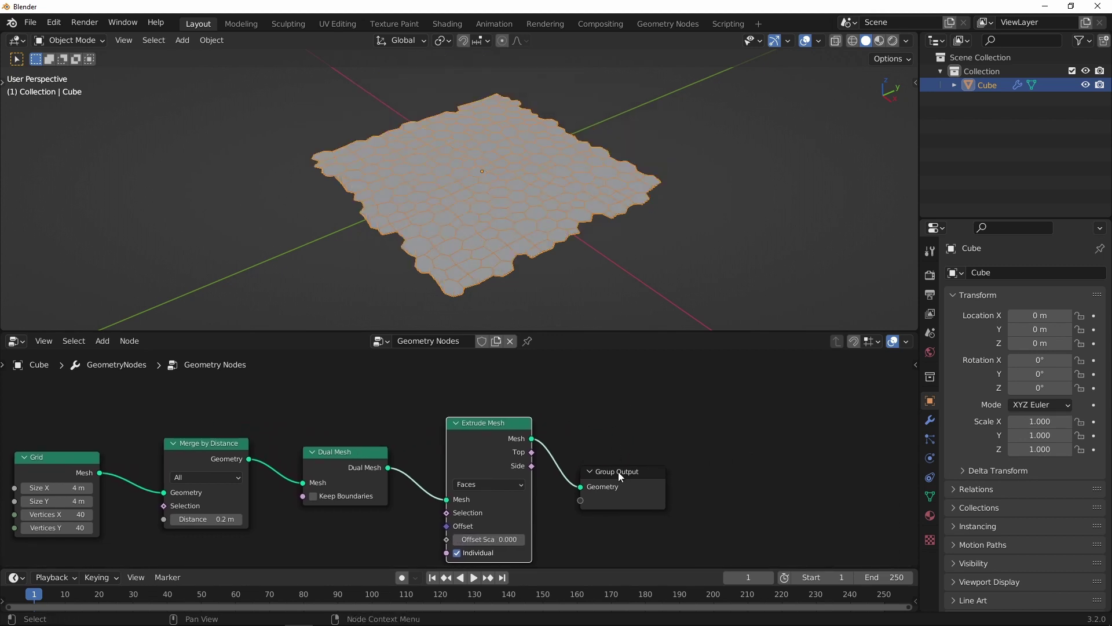
Step: Move the Group Output node farther out and insert a Scale Elements node between Extrude Mesh and Group Output
left_click_drag(620, 476, 686, 473)
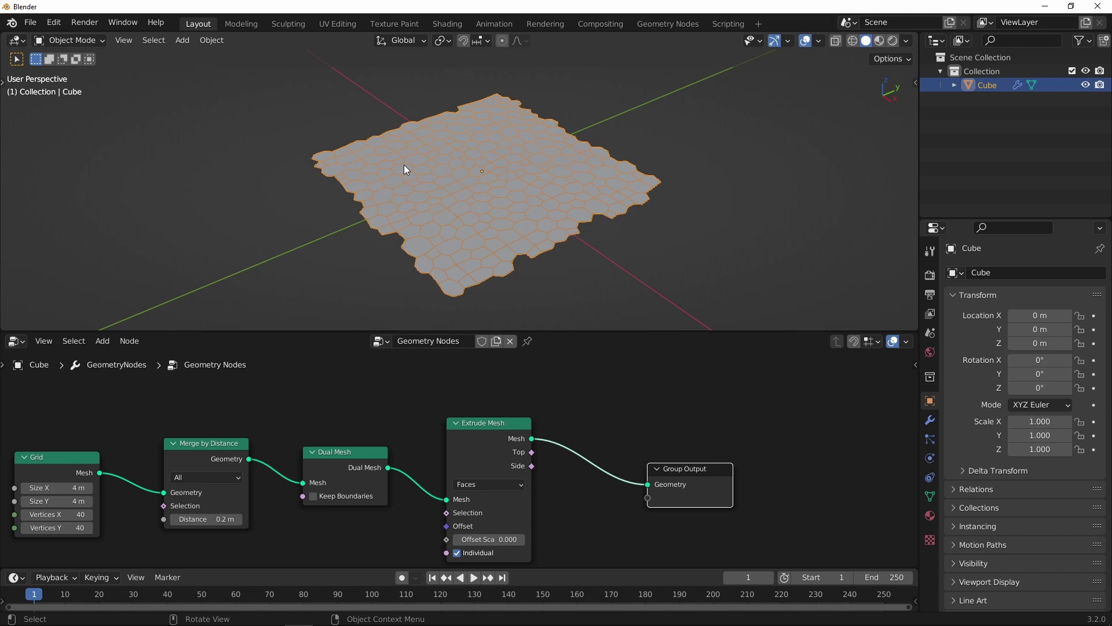
middle_click_drag(593, 410, 556, 403)
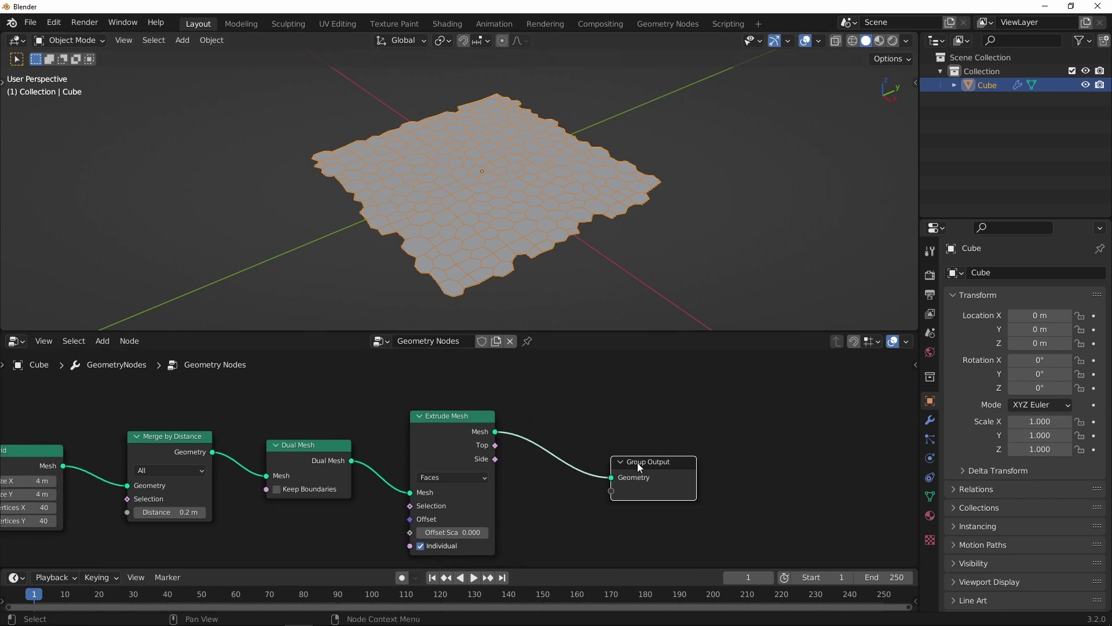
left_click_drag(638, 463, 672, 463)
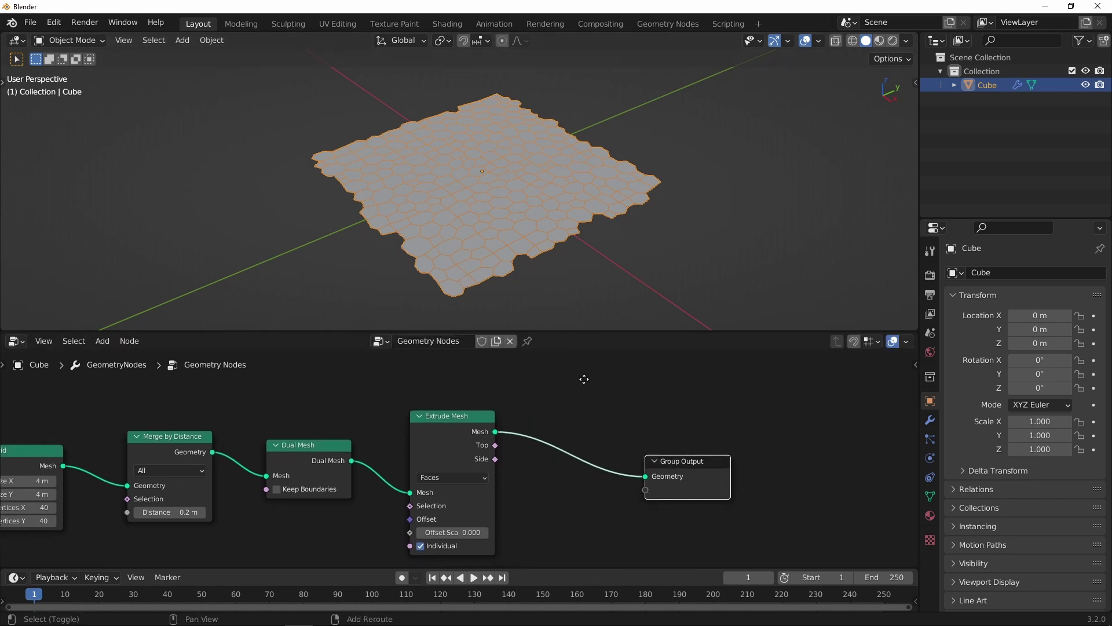
middle_click_drag(584, 379, 554, 378)
left_click_drag(625, 469, 644, 472)
left_click(578, 405)
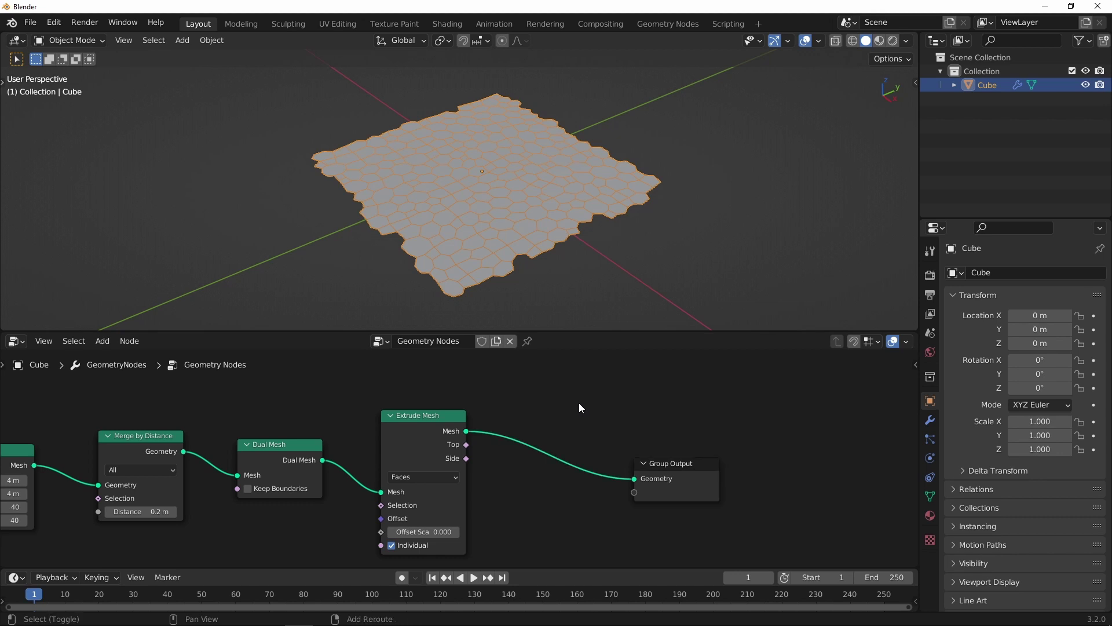
key("shift+a")
mouse_move(532, 404)
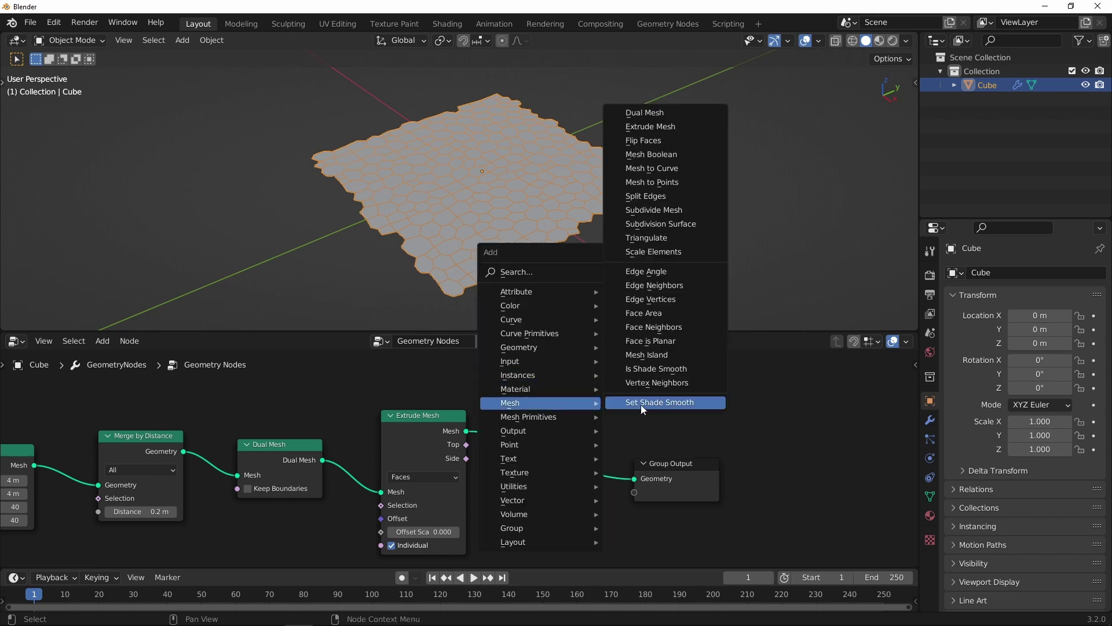
left_click(656, 252)
left_click(579, 441)
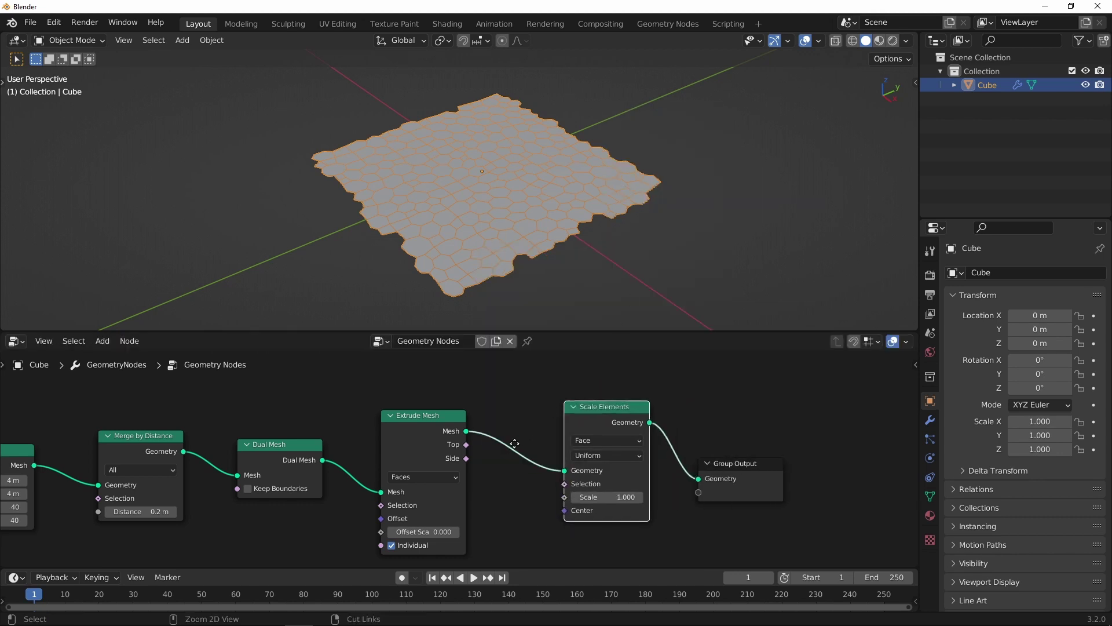
Step: Connect the Extrude Mesh node's Top output to the Scale Elements node's Selection and set its Scale to 0.8
scroll(458, 455, "up", 2)
left_click_drag(469, 441, 513, 463)
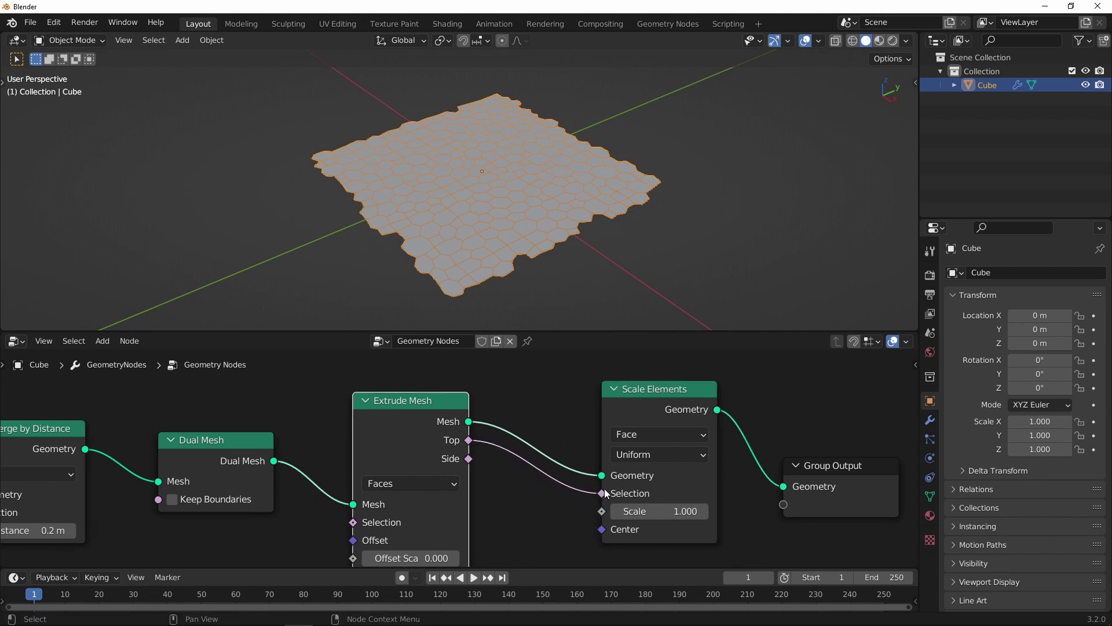
middle_click_drag(647, 487, 606, 472)
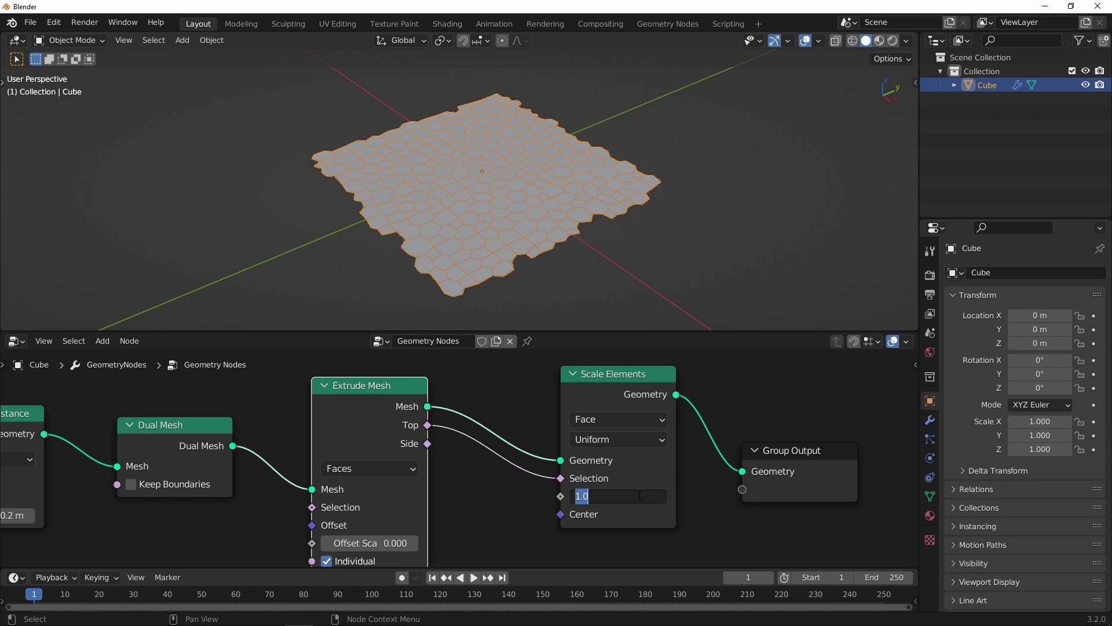
left_click(623, 492)
type(".8")
key("Return")
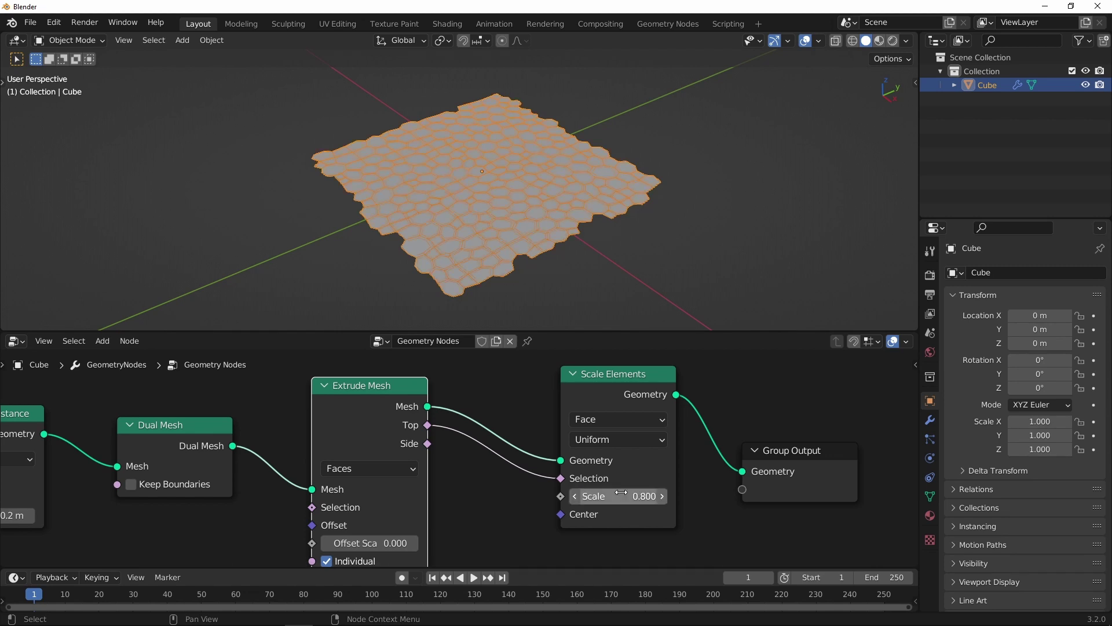
middle_click_drag(557, 171, 498, 195)
scroll(498, 196, "up", 5)
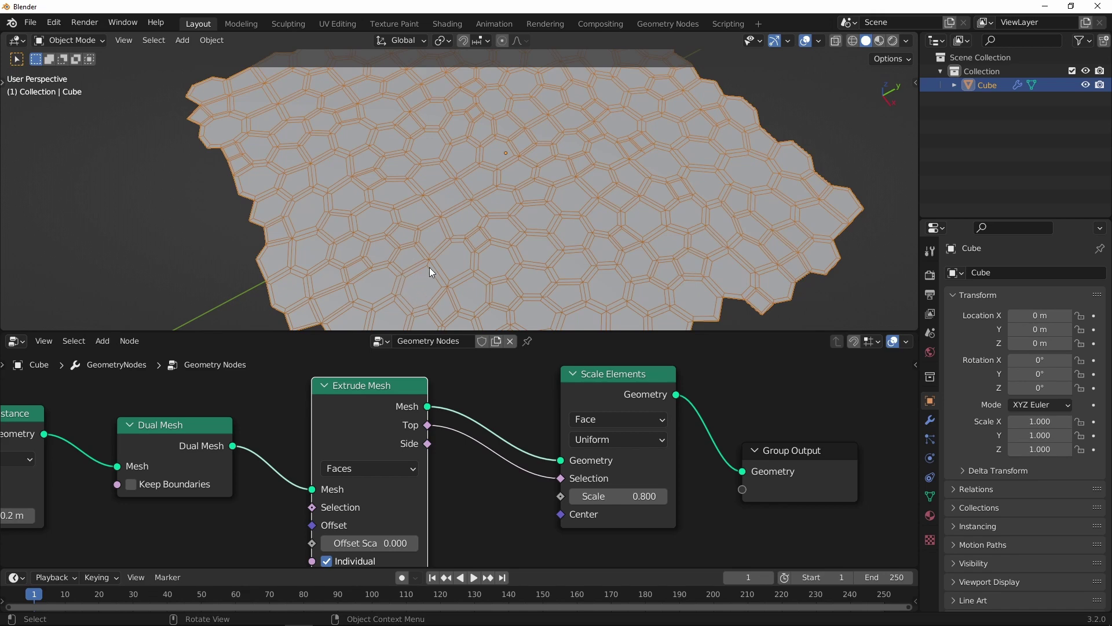
scroll(579, 209, "down", 5)
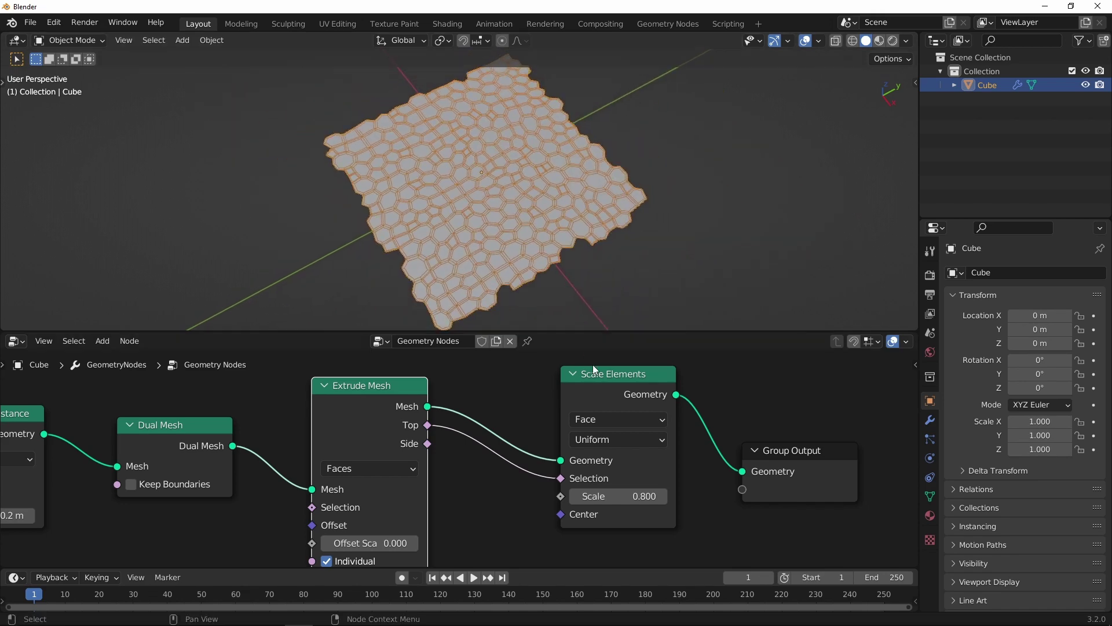
Step: Make room in the node editor and insert a duplicate of the Extrude Mesh node between Scale Elements and Group Output
scroll(602, 406, "right", 8, "ctrl")
left_click_drag(623, 444, 673, 441)
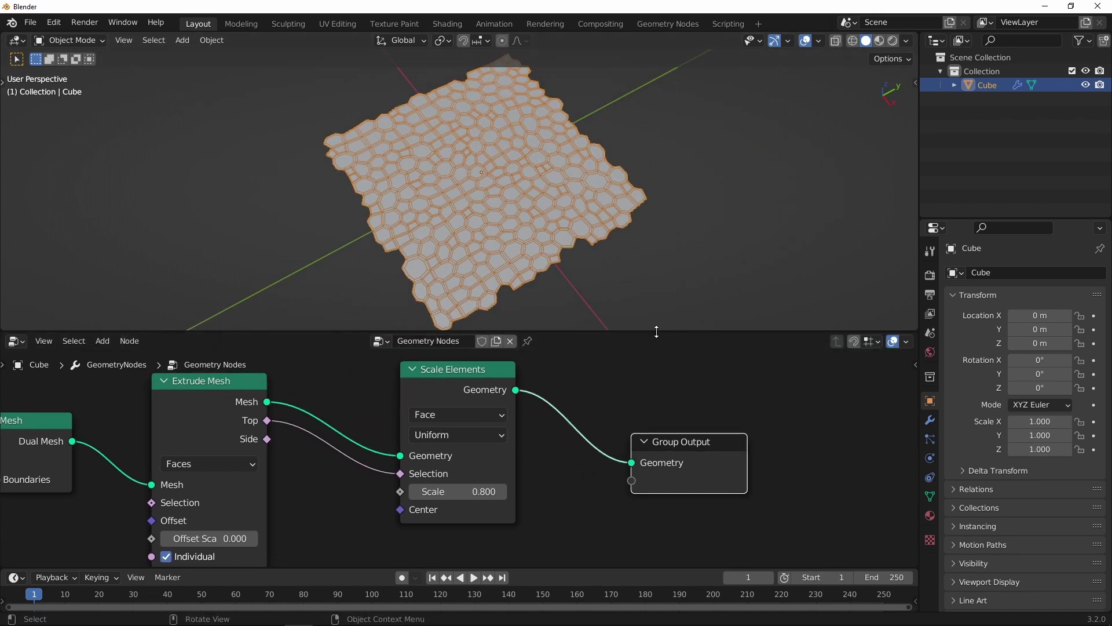
left_click_drag(655, 331, 656, 305)
left_click_drag(662, 428, 697, 435)
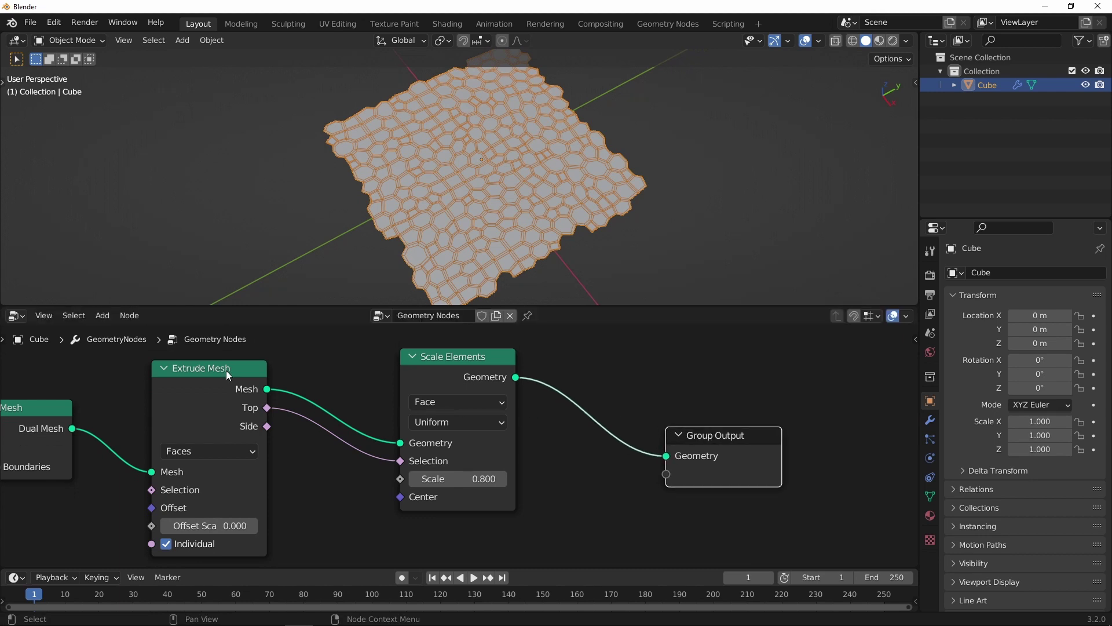
left_click(175, 371)
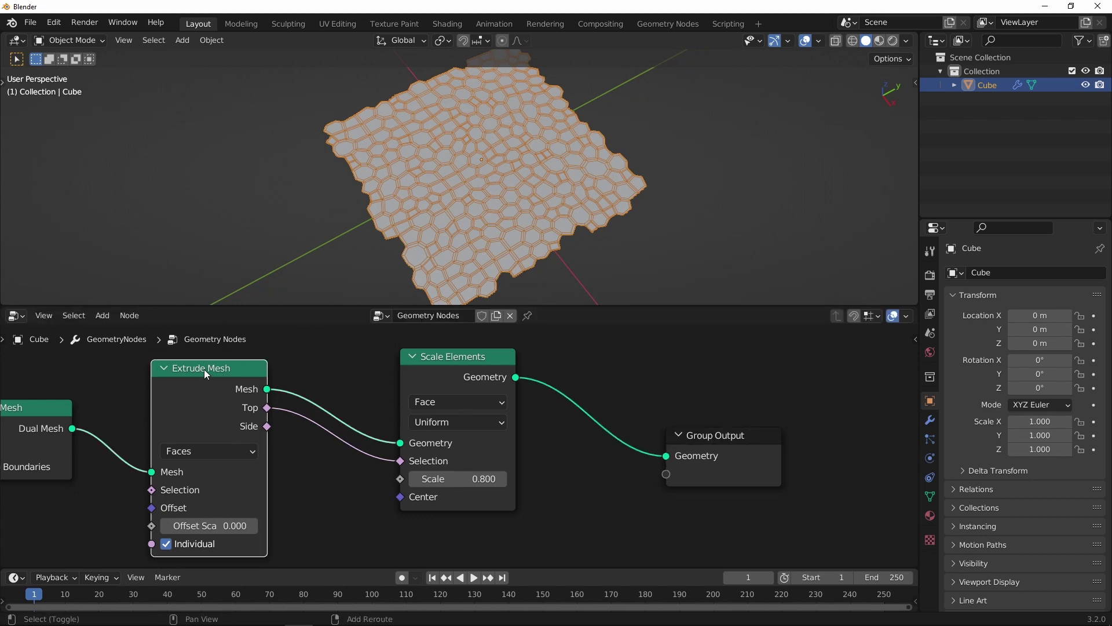
key("shift+d")
left_click(594, 361)
middle_click_drag(640, 459, 637, 499, "ctrl")
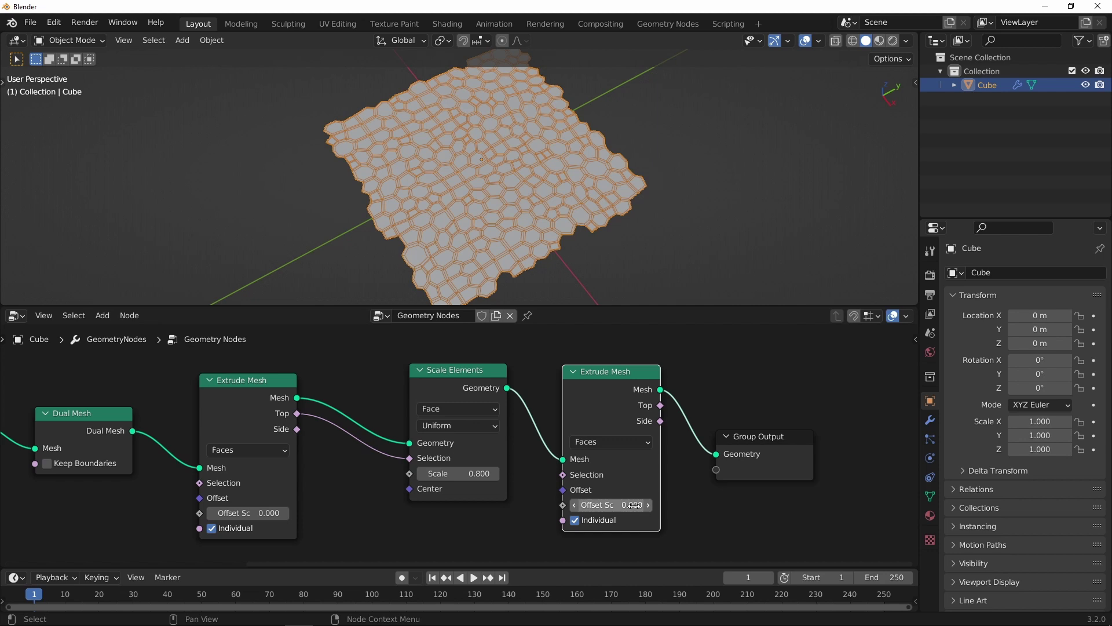
Step: Connect the first Extrude Mesh node's Top output to the second one's Selection and set the second one's Offset Scale to 0.4
left_click_drag(296, 413, 484, 474)
left_click_drag(565, 478, 564, 475)
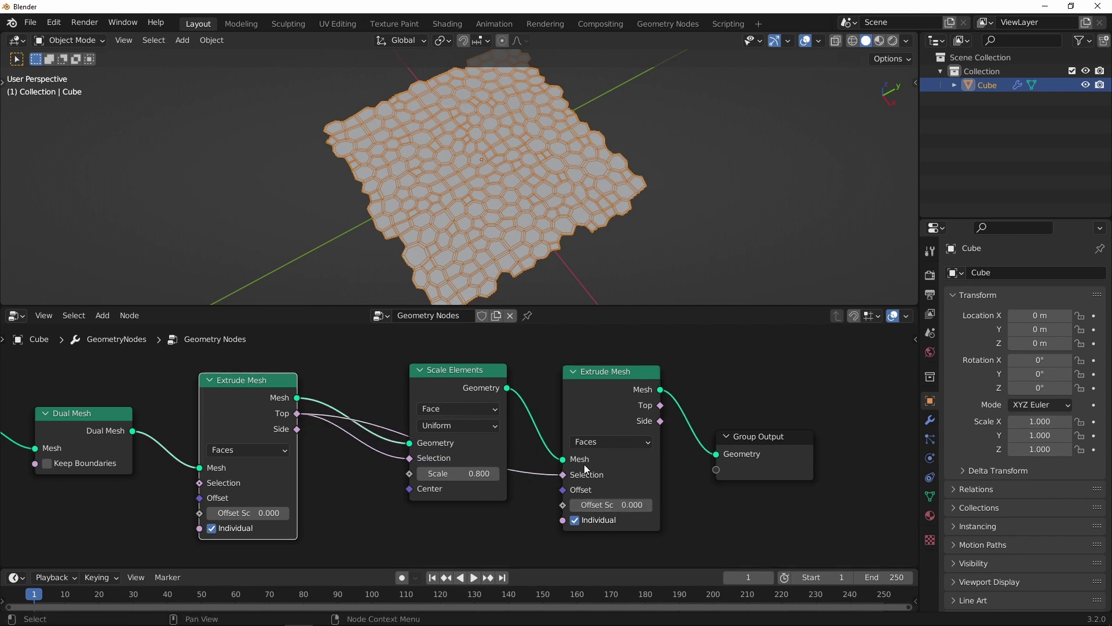
left_click_drag(636, 505, 659, 504)
middle_click_drag(503, 210, 533, 169)
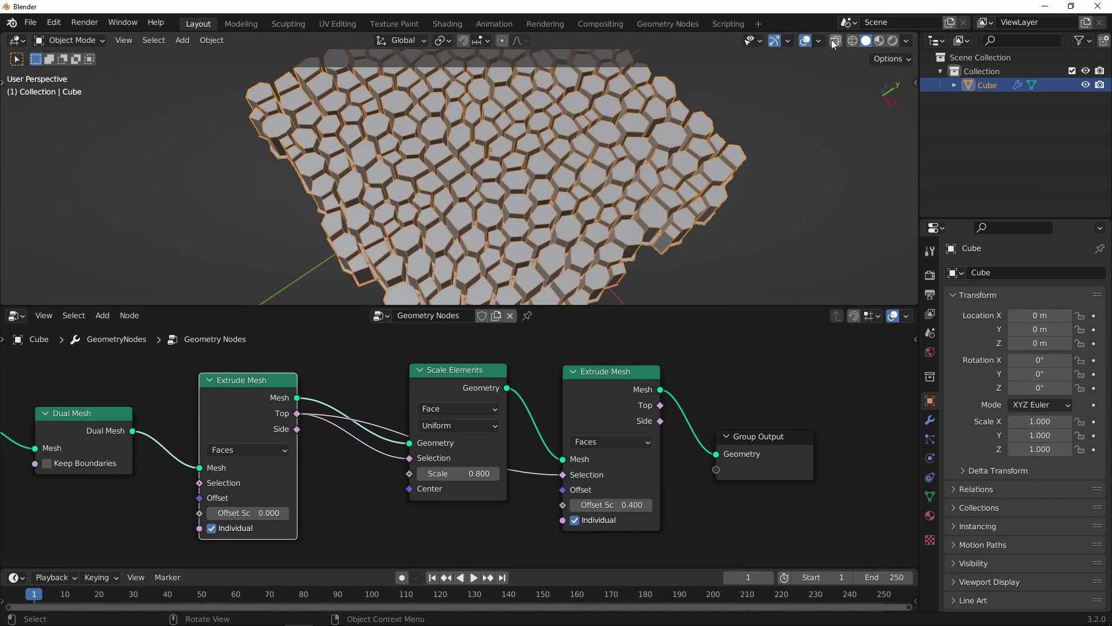
Step: Turn off the Wireframe and Outline Selected overlays in the 3D viewport
left_click(817, 40)
left_click(732, 270)
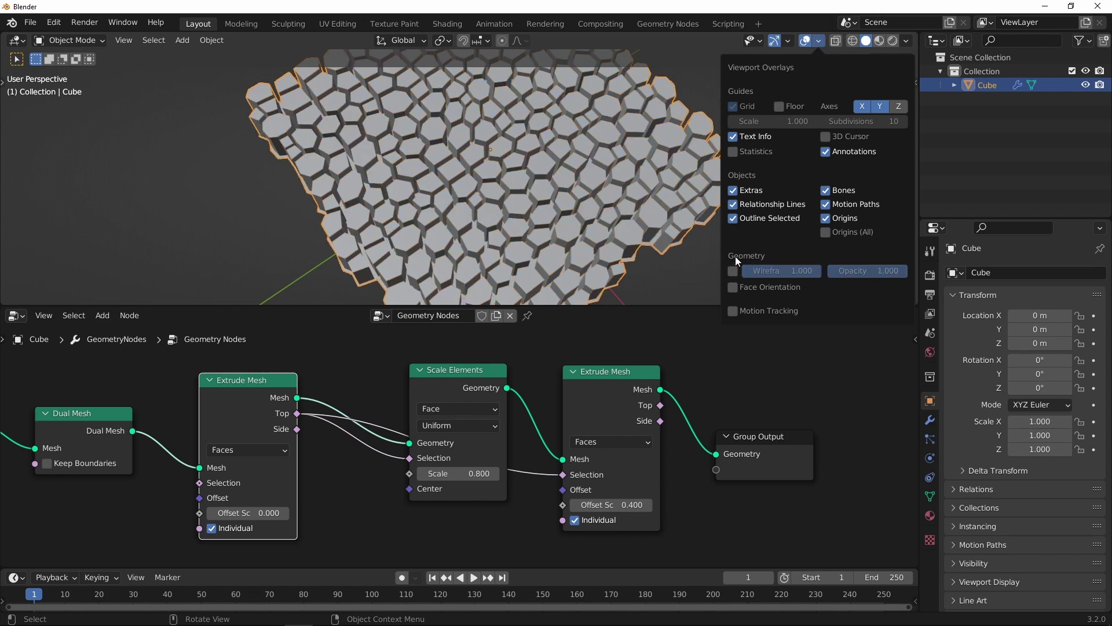
left_click(733, 218)
middle_click_drag(632, 213, 804, 87)
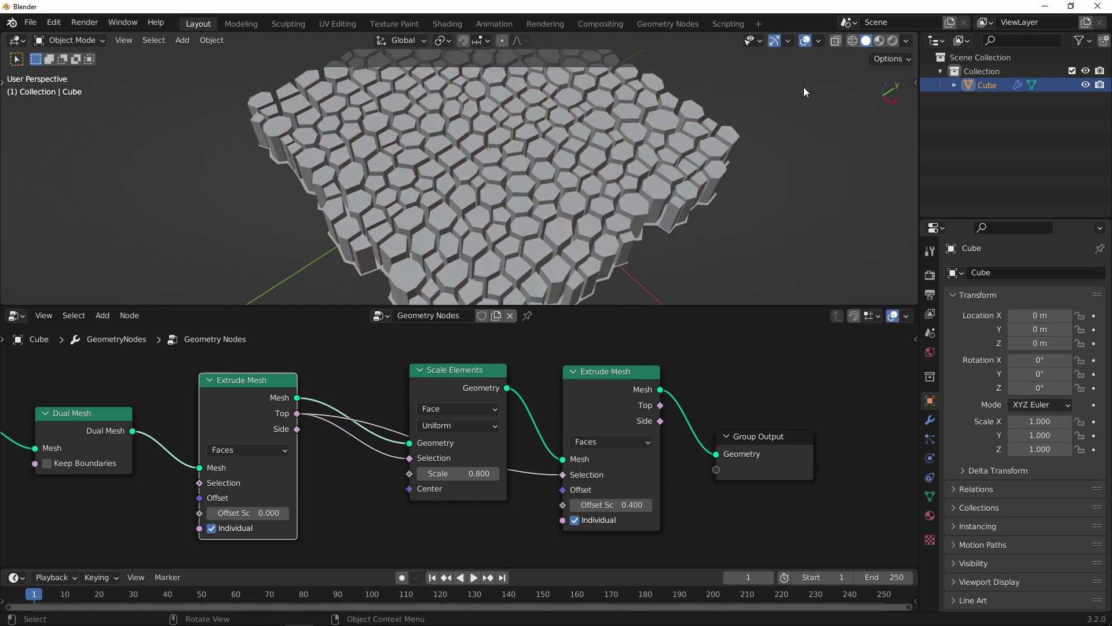
Step: Enable Cavity in the viewport shading with type World and a Valley value of 2.5
left_click(907, 40)
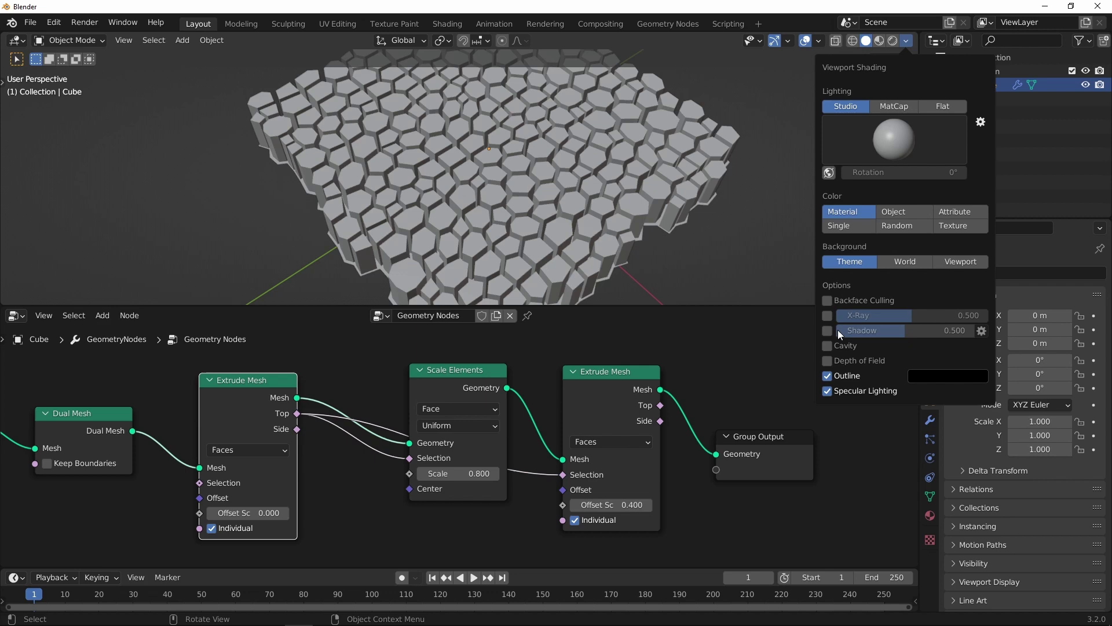
left_click(828, 346)
left_click(950, 345)
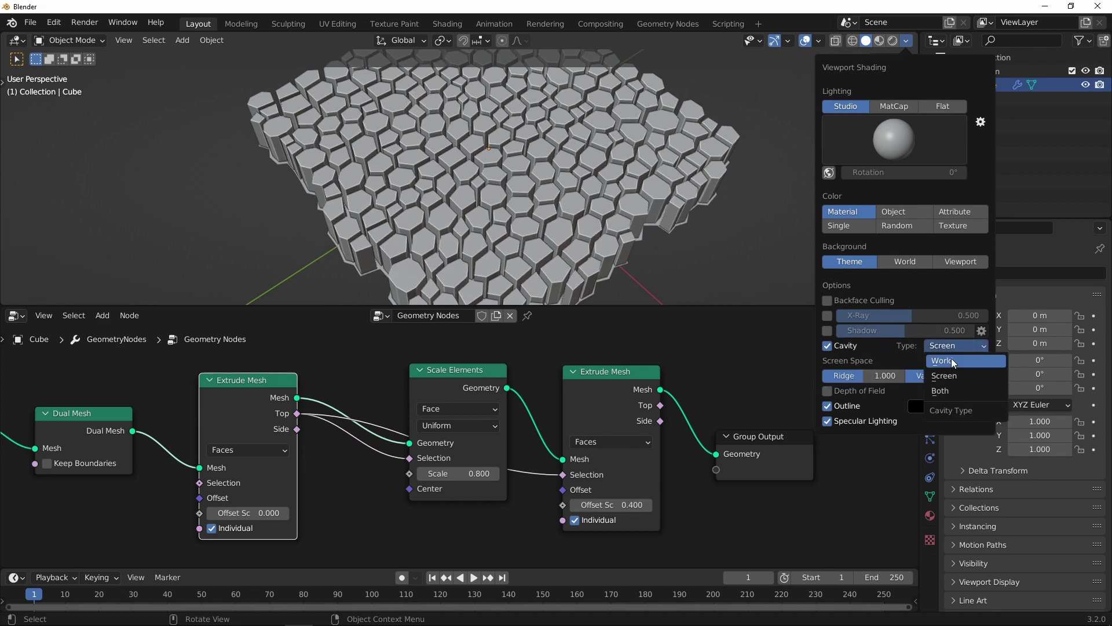
left_click(951, 360)
left_click_drag(923, 374, 1032, 370)
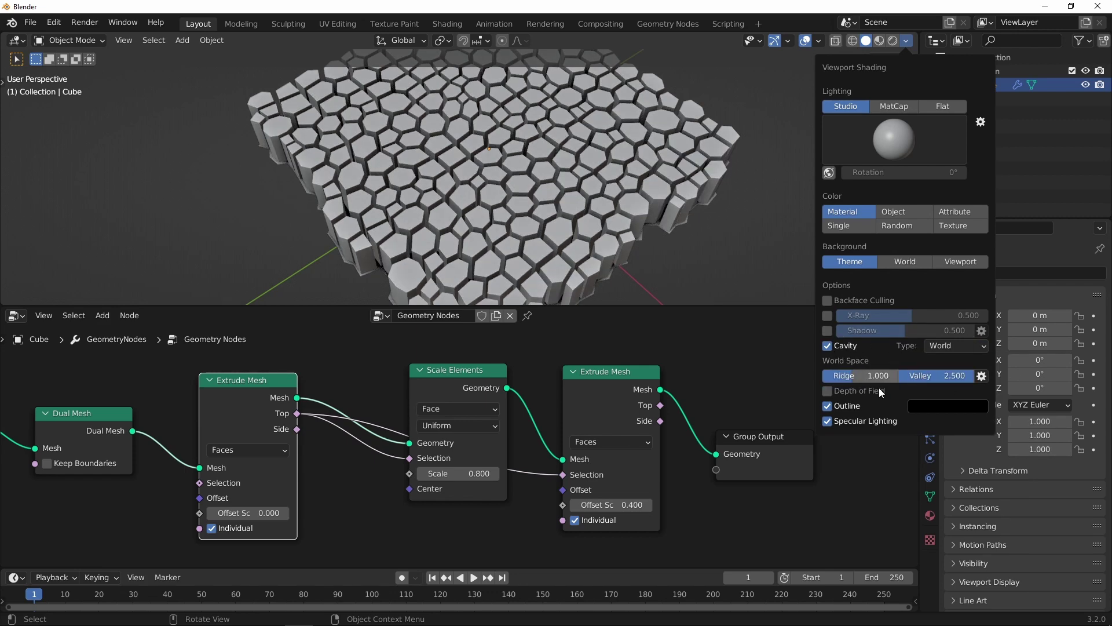
mouse_move(661, 244)
middle_mouse_down()
mouse_move(586, 165)
mouse_move(647, 314)
middle_mouse_up()
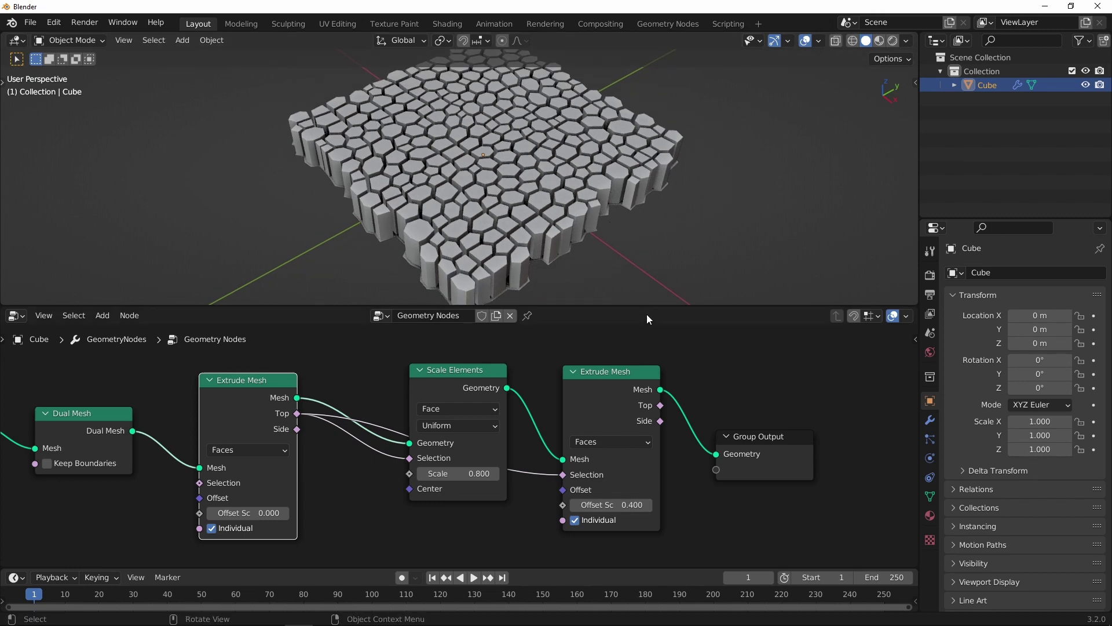
Step: Move the Group Output node farther away from the second Extrude Mesh node and nudge that Extrude Mesh node slightly upward
scroll(654, 417, "down", 2)
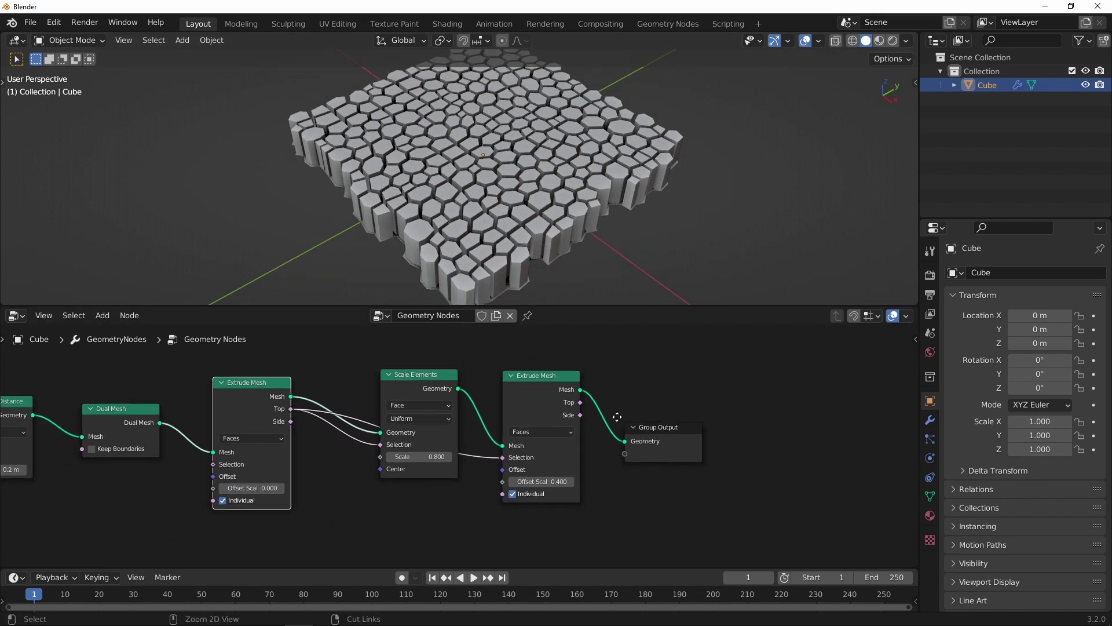
scroll(582, 459, "up", 2)
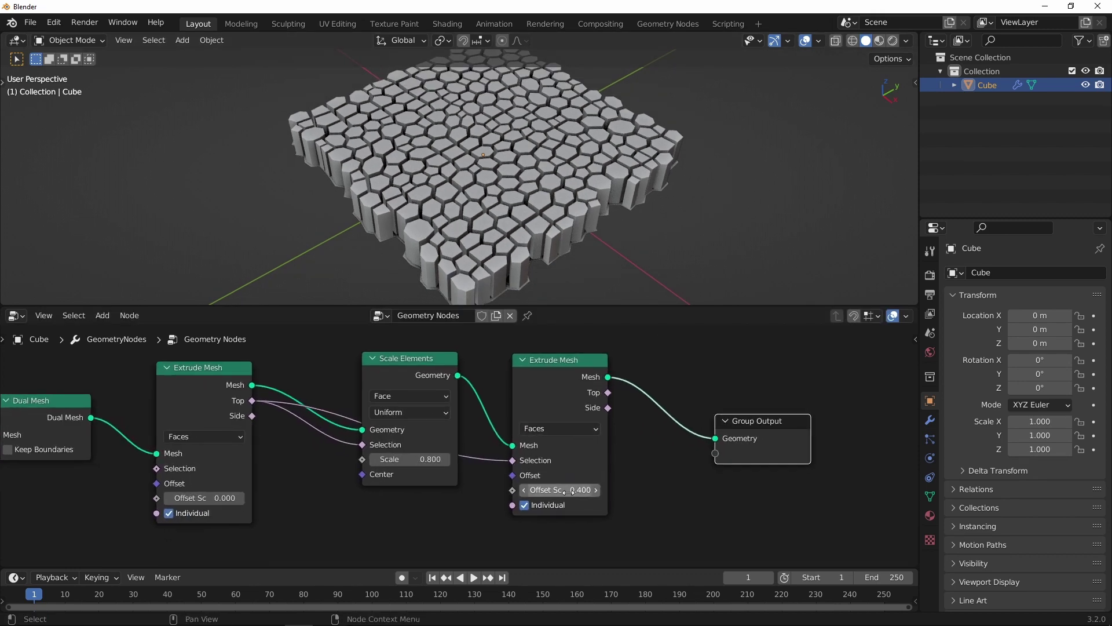
middle_click_drag(521, 251, 514, 249)
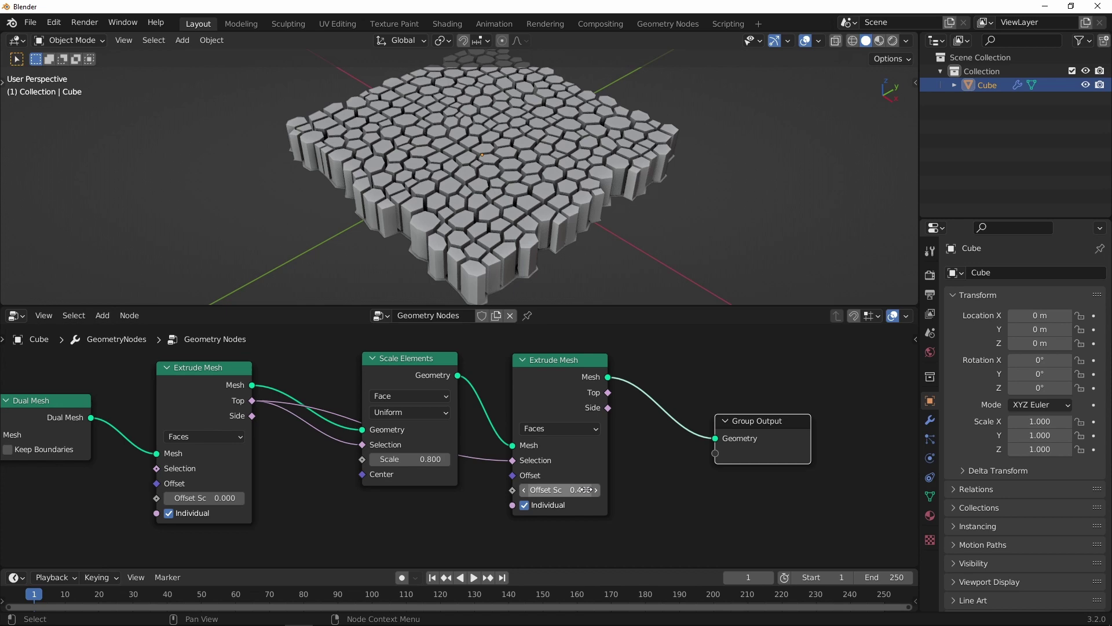
left_click_drag(755, 427, 770, 428)
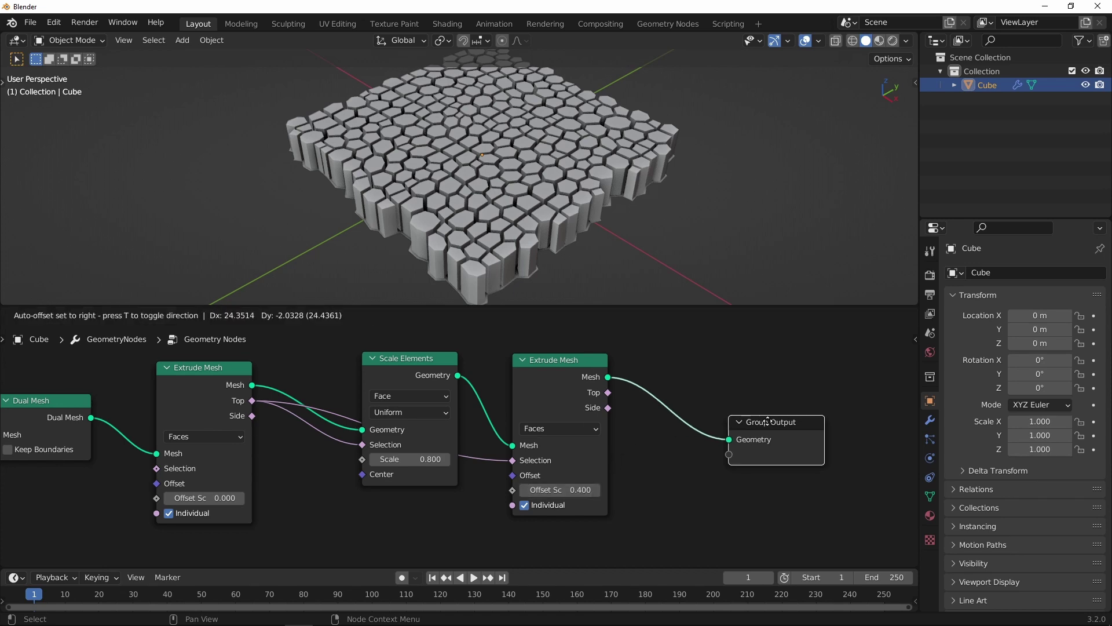
left_click_drag(555, 360, 555, 356)
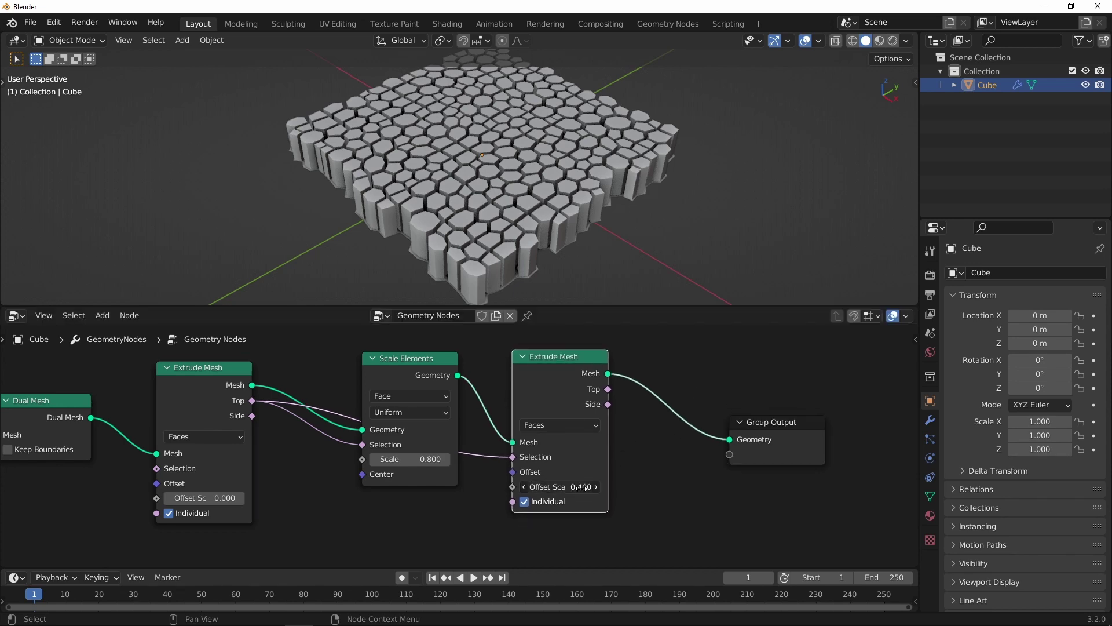
Step: Set the second Extrude Mesh node's Offset Scale to 0.35 and the animation's start frame to 0
key("minus")
key("minus")
mouse_move(574, 487)
left_mouse_down()
mouse_move(556, 487)
mouse_move(574, 487)
left_mouse_up()
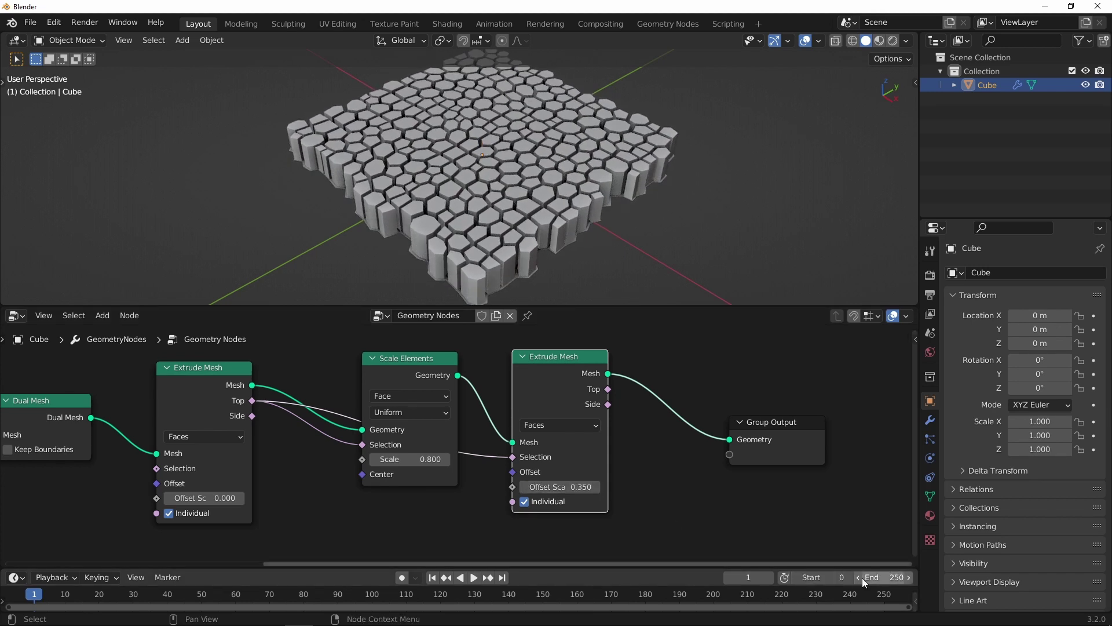
Step: Enlarge the timeline slightly and set the animation's end frame to 119
left_click_drag(856, 568, 859, 554)
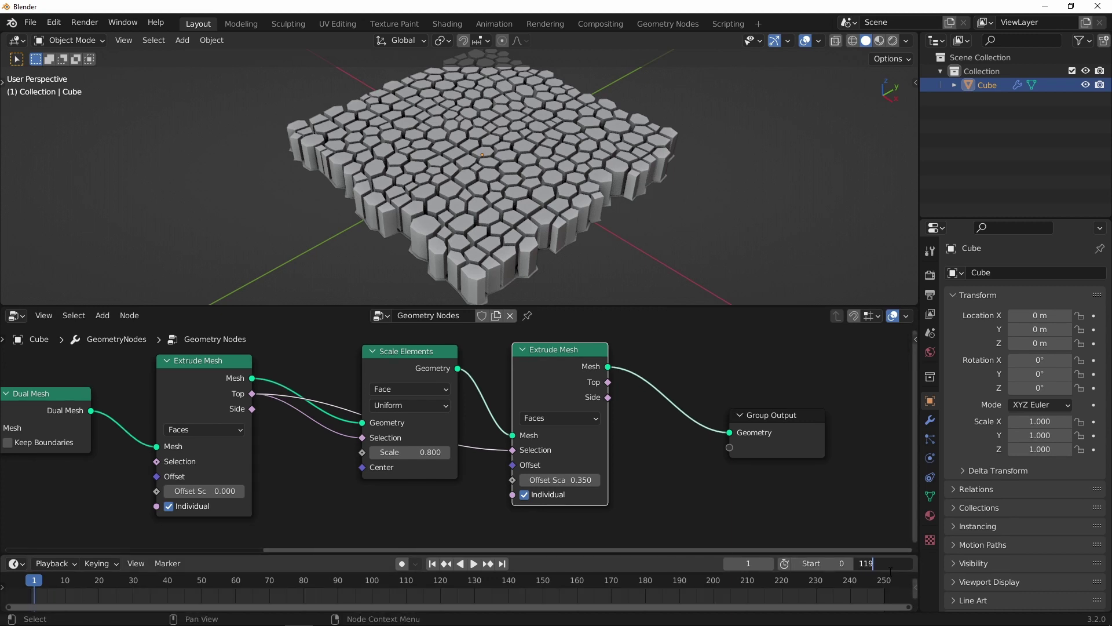
key("Return")
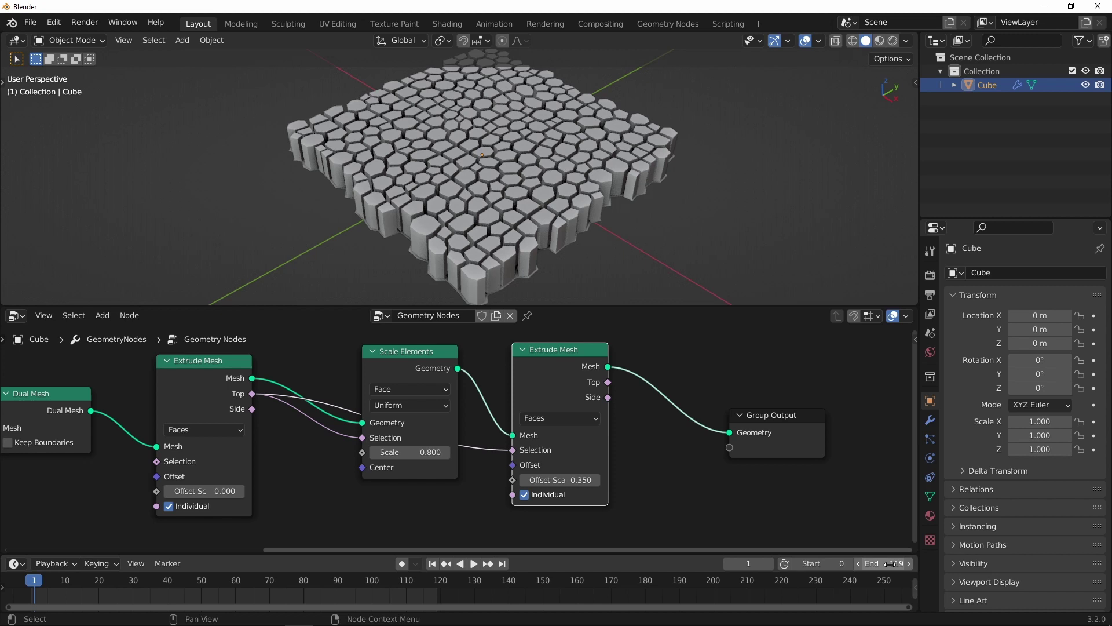
Step: Set the output frame rate to 30 fps and go to frame 0 in the timeline
left_click(930, 275)
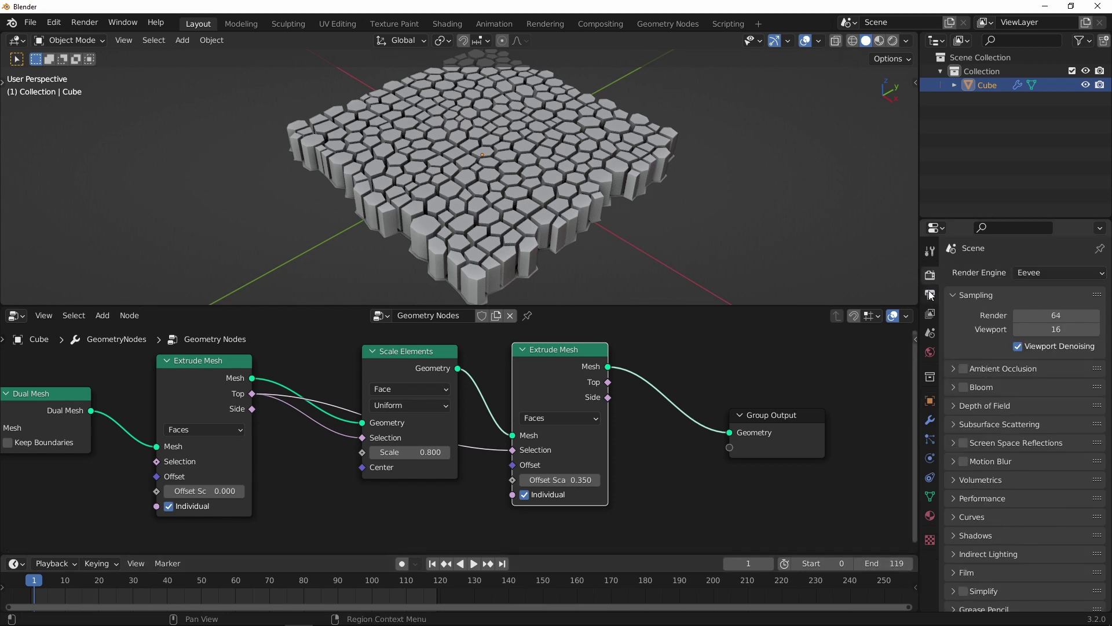
left_click(930, 294)
left_click(1048, 398)
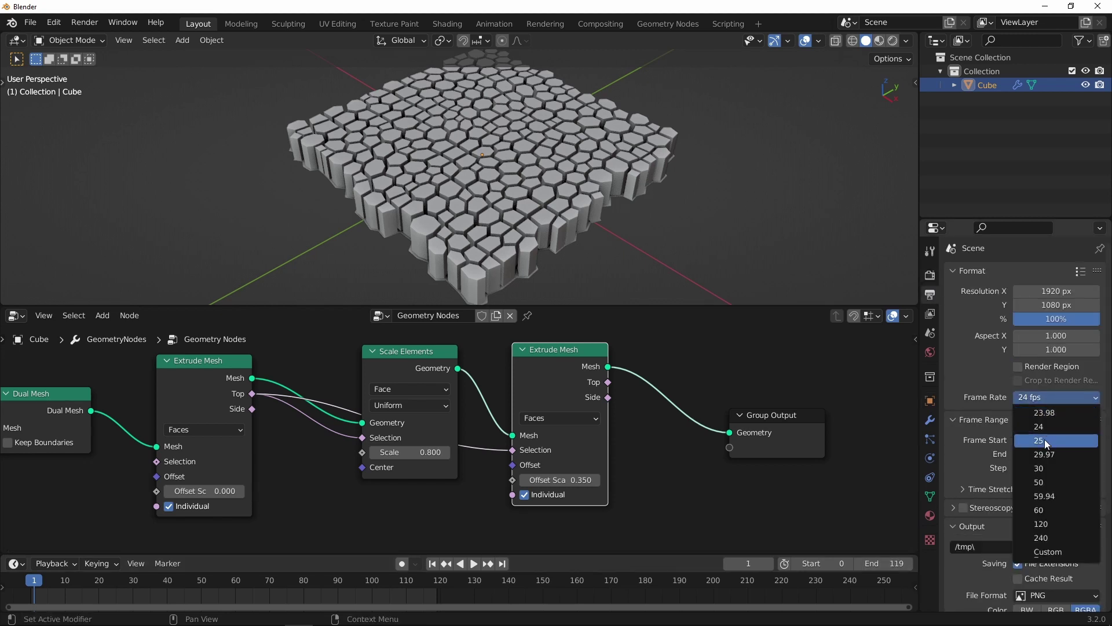
left_click(1045, 469)
middle_click_drag(520, 585, 681, 585)
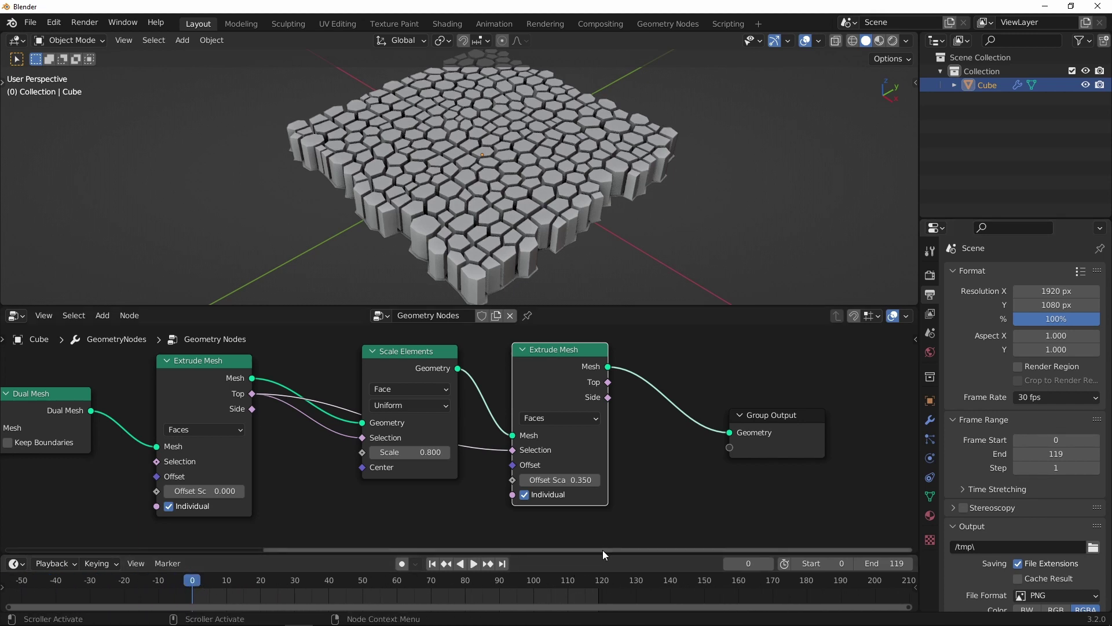
scroll(668, 414, "down", 2)
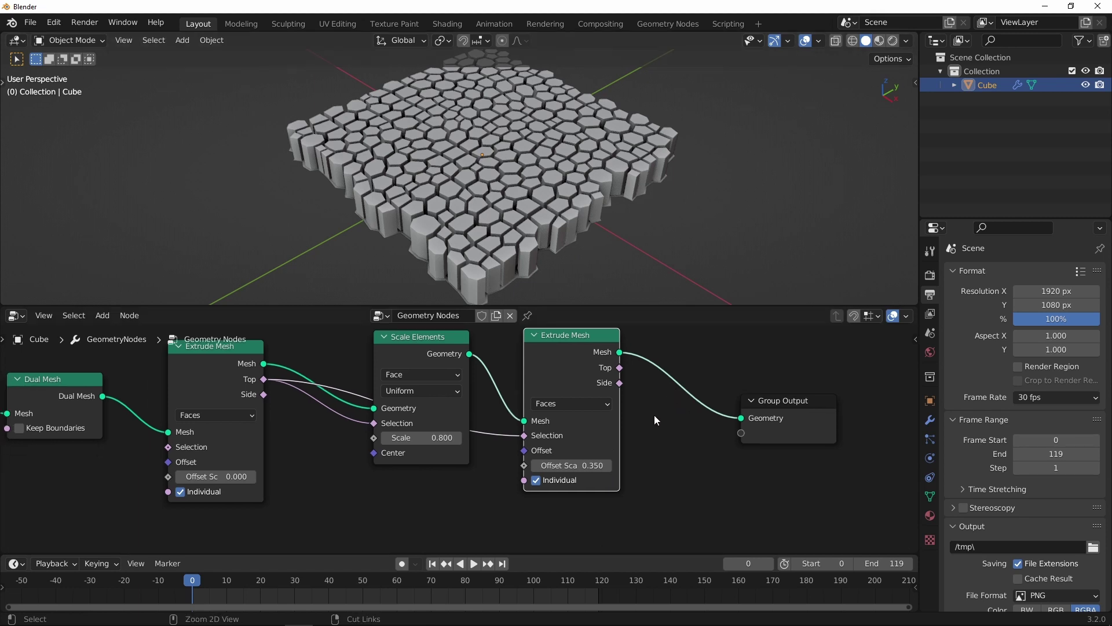
Step: Add a Scene Time node and place it below the first Extrude Mesh node
key("shift+a")
mouse_move(633, 413)
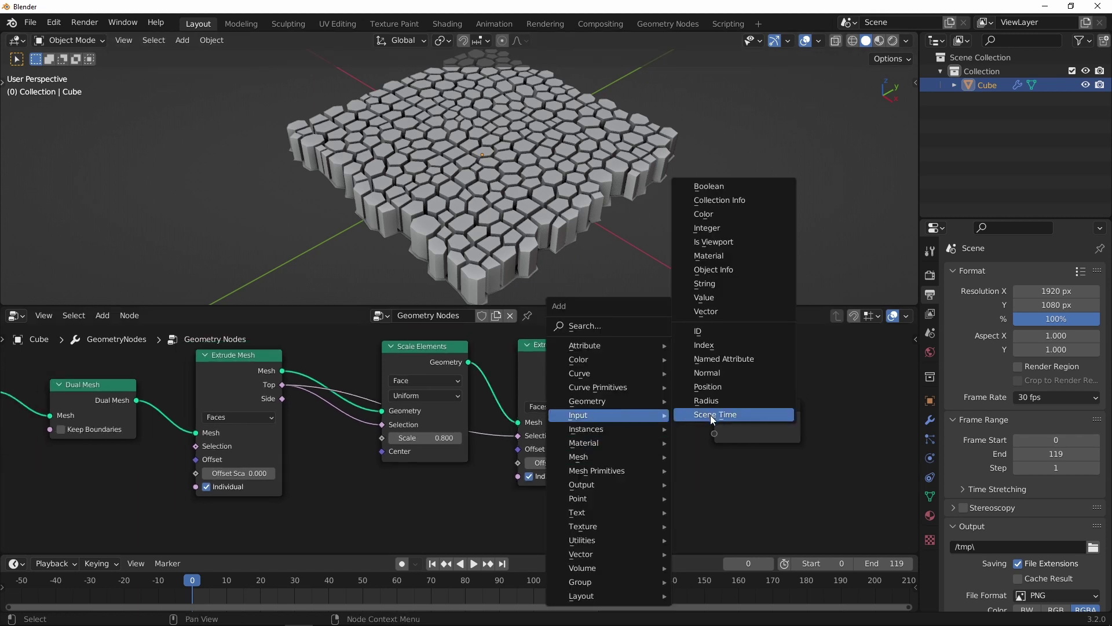
left_click(710, 415)
left_click(416, 473)
scroll(428, 469, "up", 1)
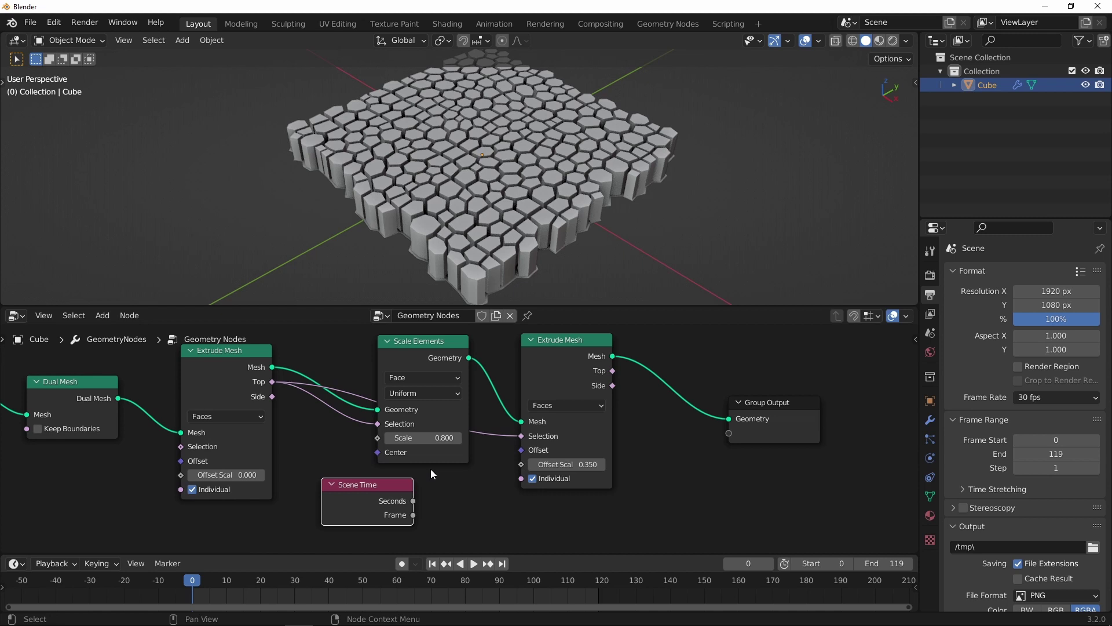
middle_click_drag(453, 461, 502, 419)
left_click_drag(417, 450, 363, 475)
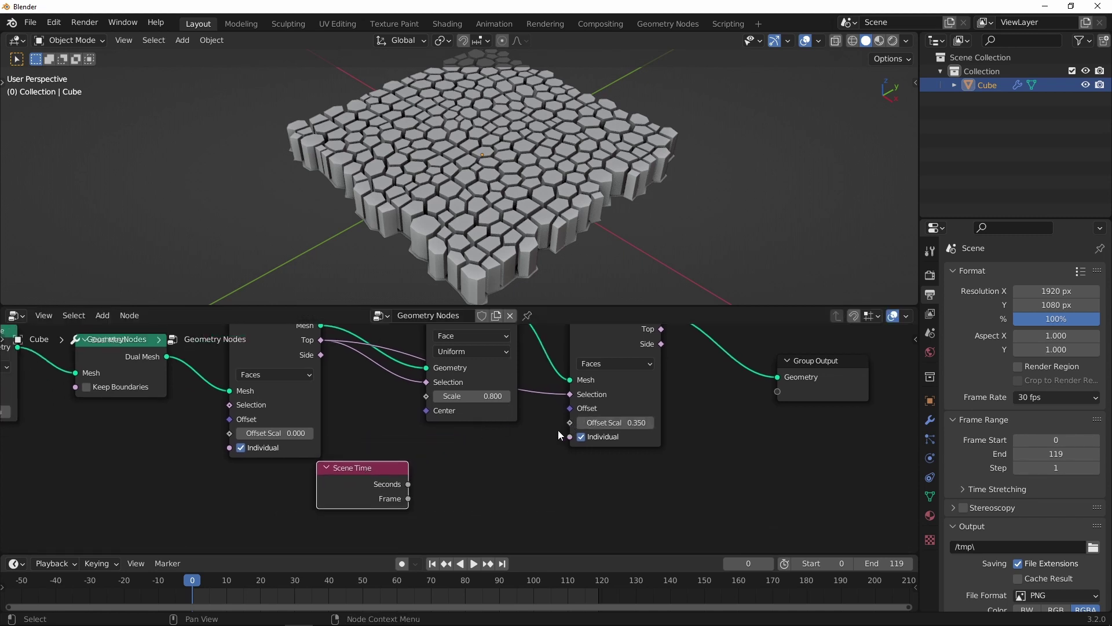
middle_click_drag(563, 430, 557, 425)
left_click_drag(367, 468, 342, 482)
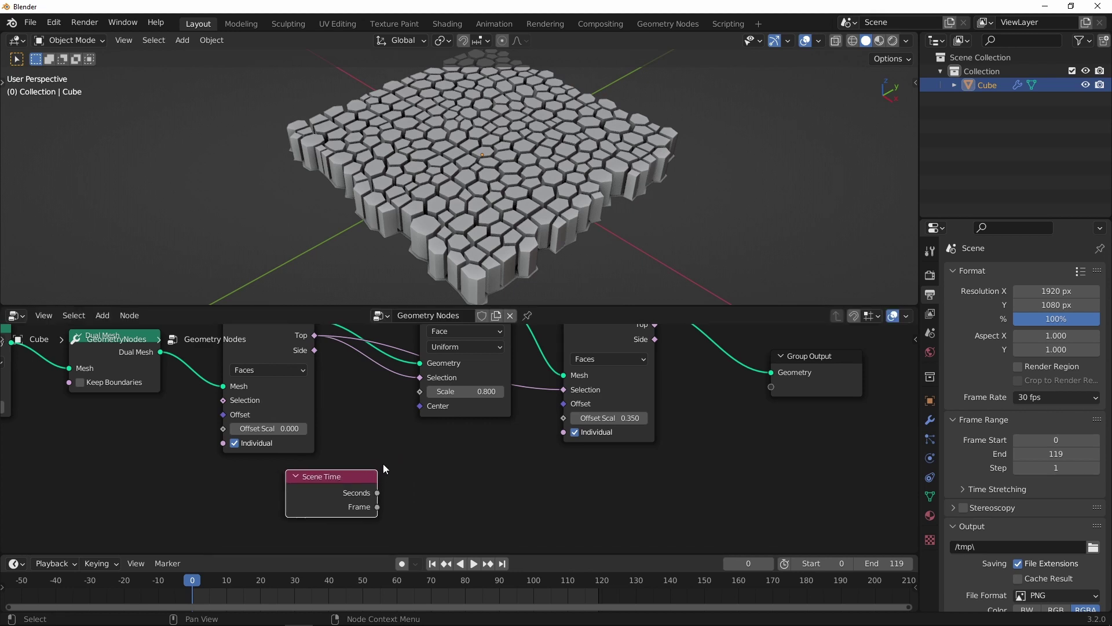
Step: Add a Math node beside the Scene Time node and set its operation to Divide
key("shift+a")
mouse_move(451, 490)
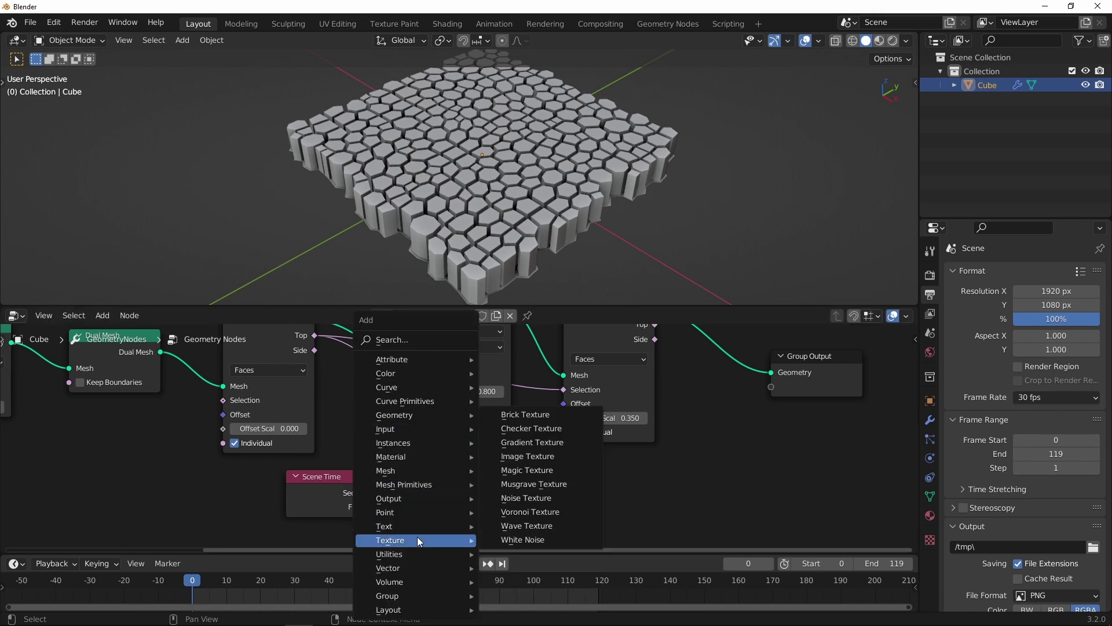
mouse_move(401, 552)
left_click(534, 520)
left_click(432, 436)
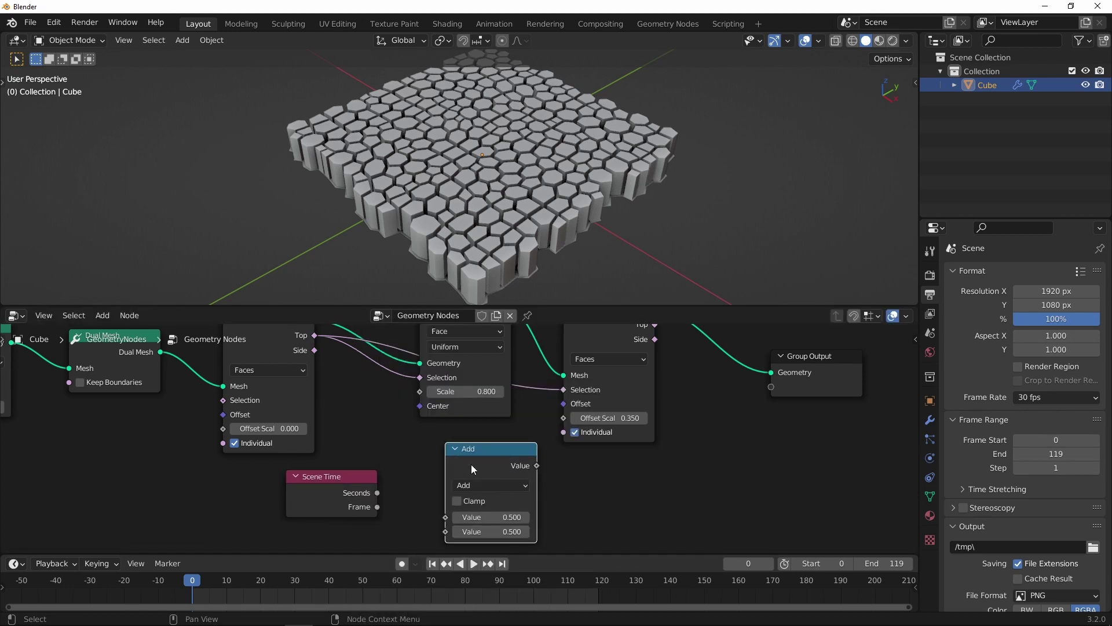
left_click(478, 483)
left_click(475, 364)
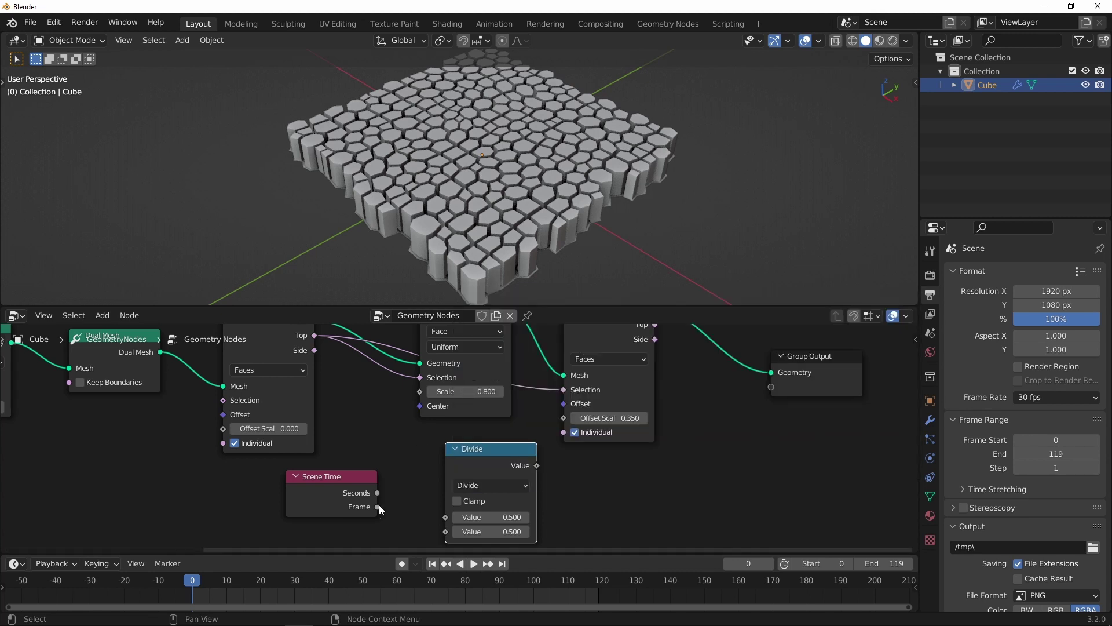
Step: Divide the Scene Time node's Frame output by 120 and feed the result into the second Extrude Mesh node's Offset Scale
left_click_drag(377, 507, 450, 518)
double_click(513, 532)
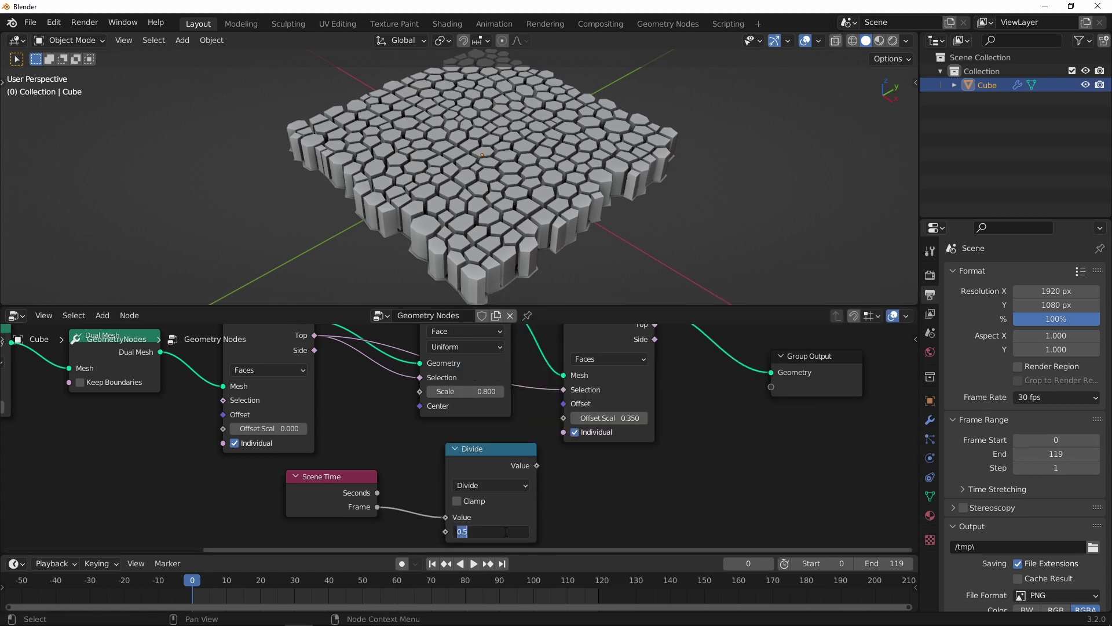
type("120")
key("Return")
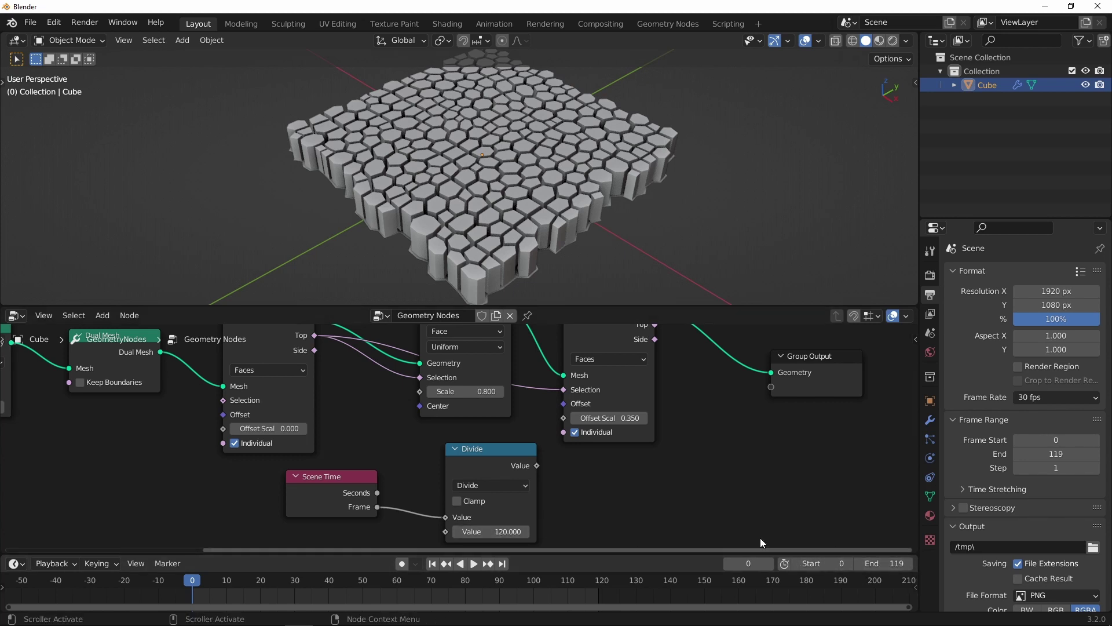
left_click_drag(504, 457, 563, 417)
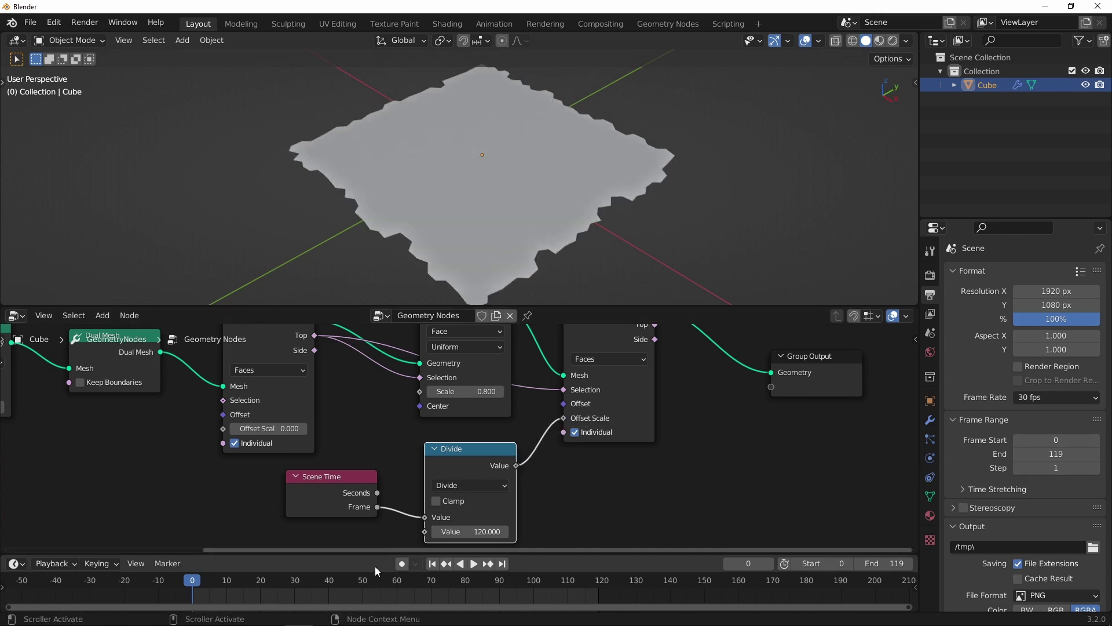
Step: Scrub the animation to frame 119 and back to frame 83 to examine how the column heights change
key("space")
left_click_drag(214, 577, 598, 579)
key("space")
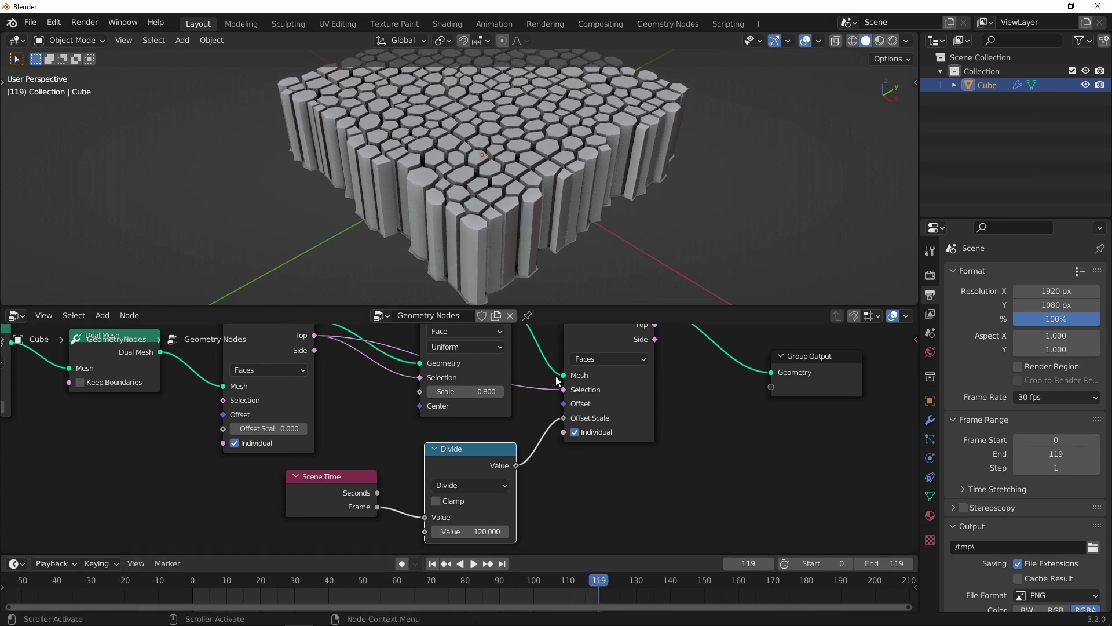
middle_click_drag(518, 203, 488, 179)
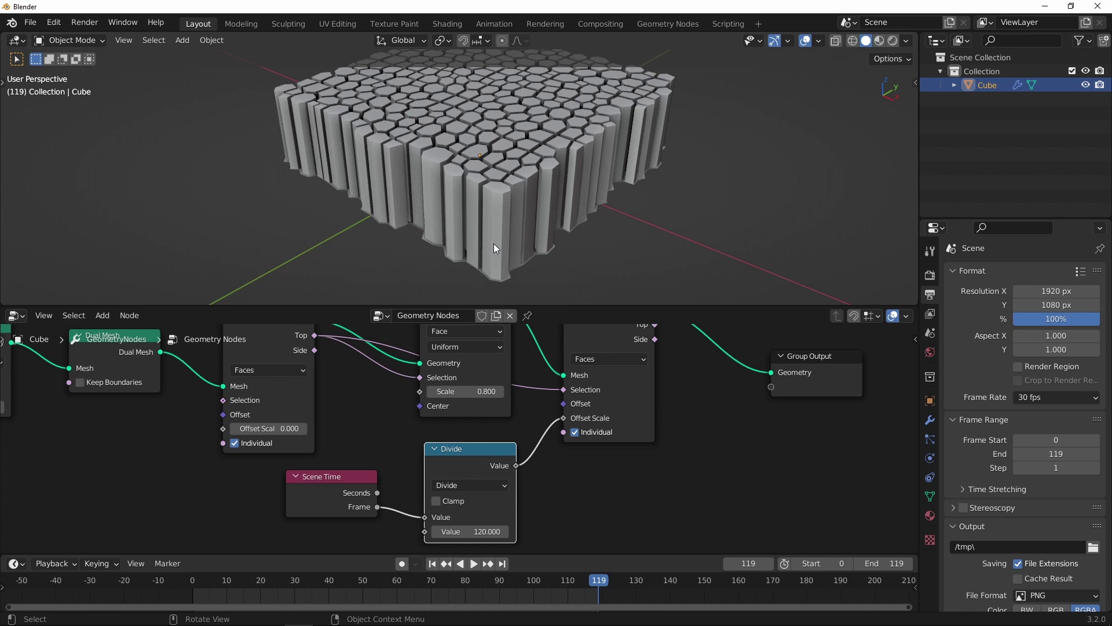
left_click_drag(450, 444, 448, 441)
left_click_drag(598, 579, 475, 579)
Step: Make room after the Scene Time and Divide nodes, insert a duplicate of Divide before the second Extrude Mesh node, and set it to Fraction
left_click_drag(341, 475, 245, 478)
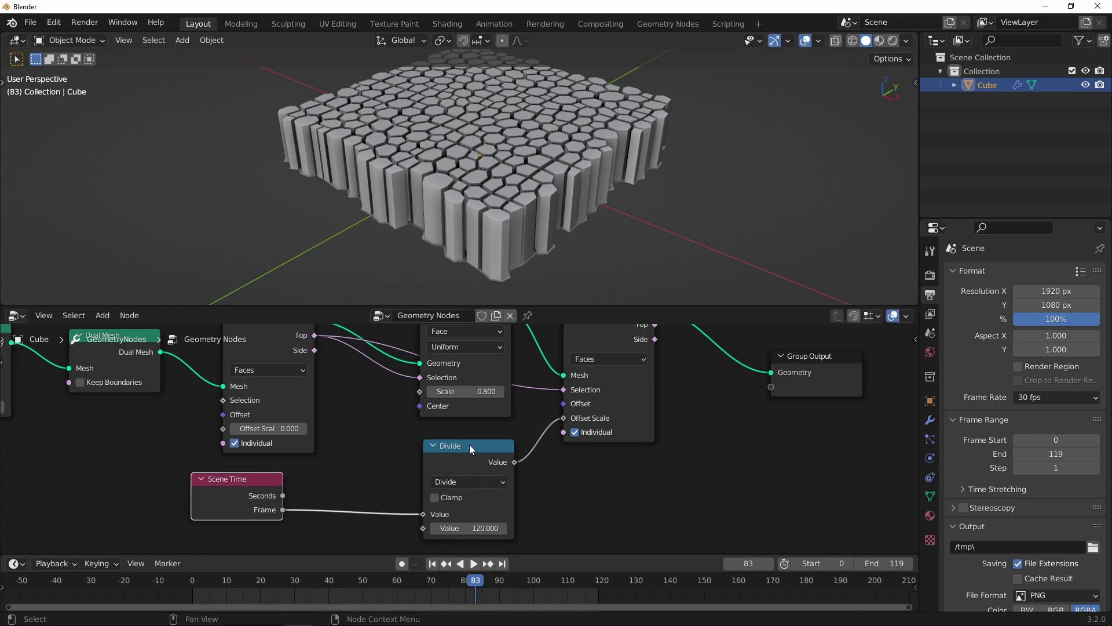
left_click_drag(457, 444, 383, 448)
key("shift+d")
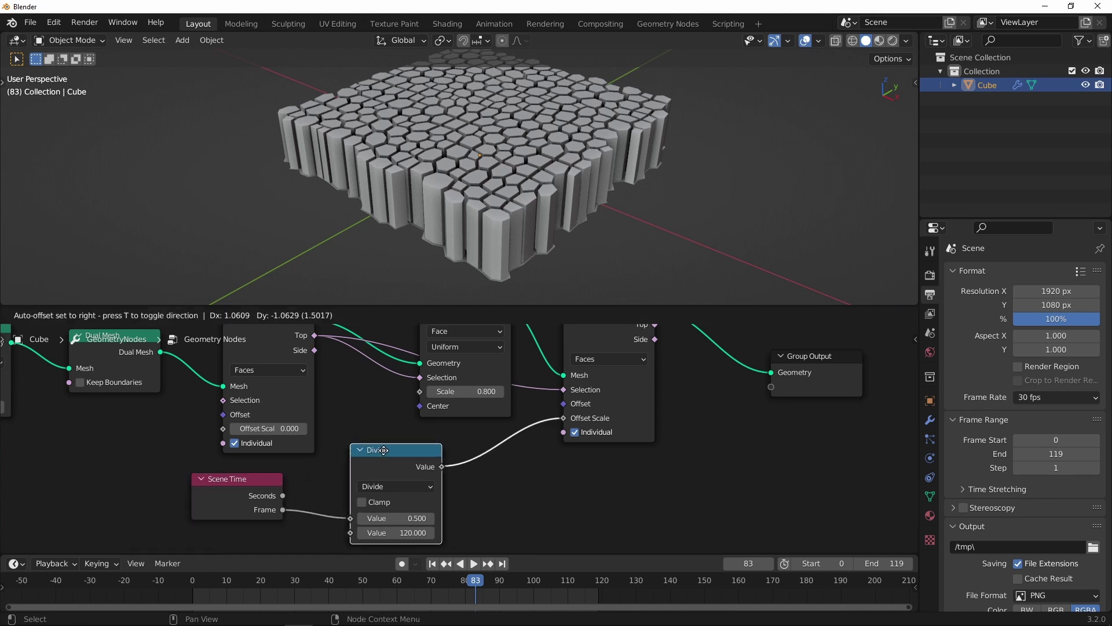
left_click(534, 450)
left_click(539, 473)
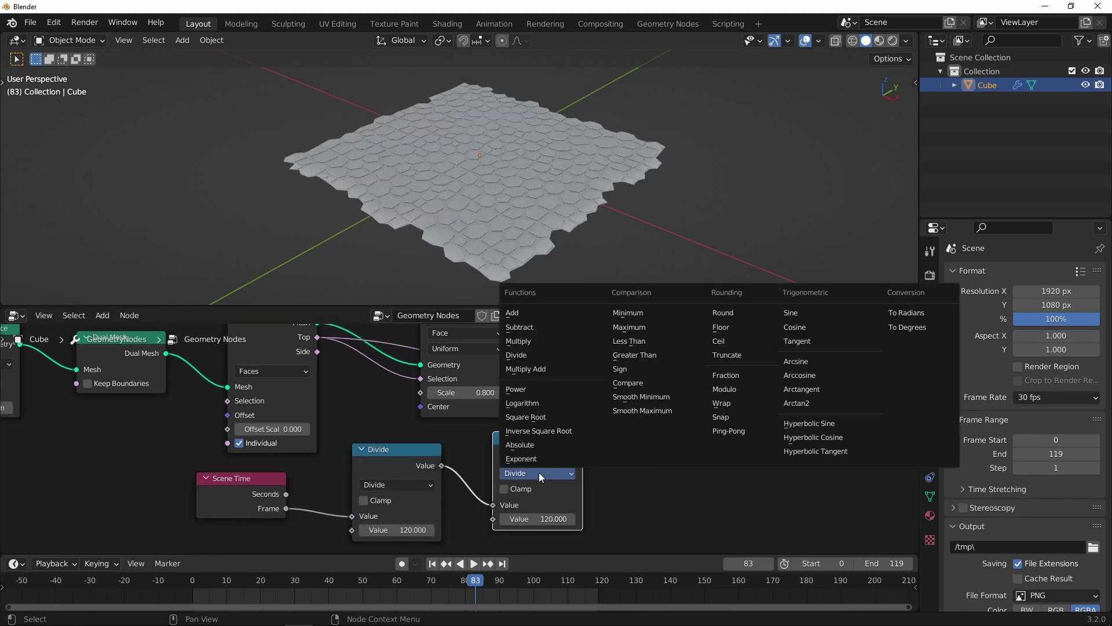
left_click(730, 375)
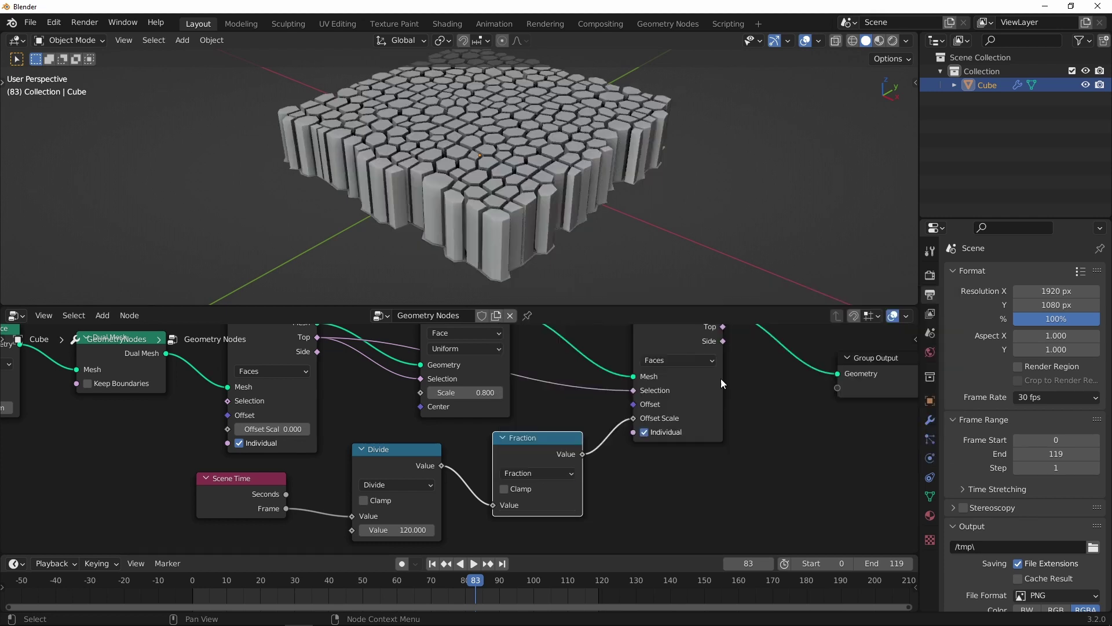
Step: Scrub the animation through frames 91, 119 and 120, then return to frame 0 to examine the loop with the Fraction node
middle_click_drag(532, 475, 537, 418, "shift")
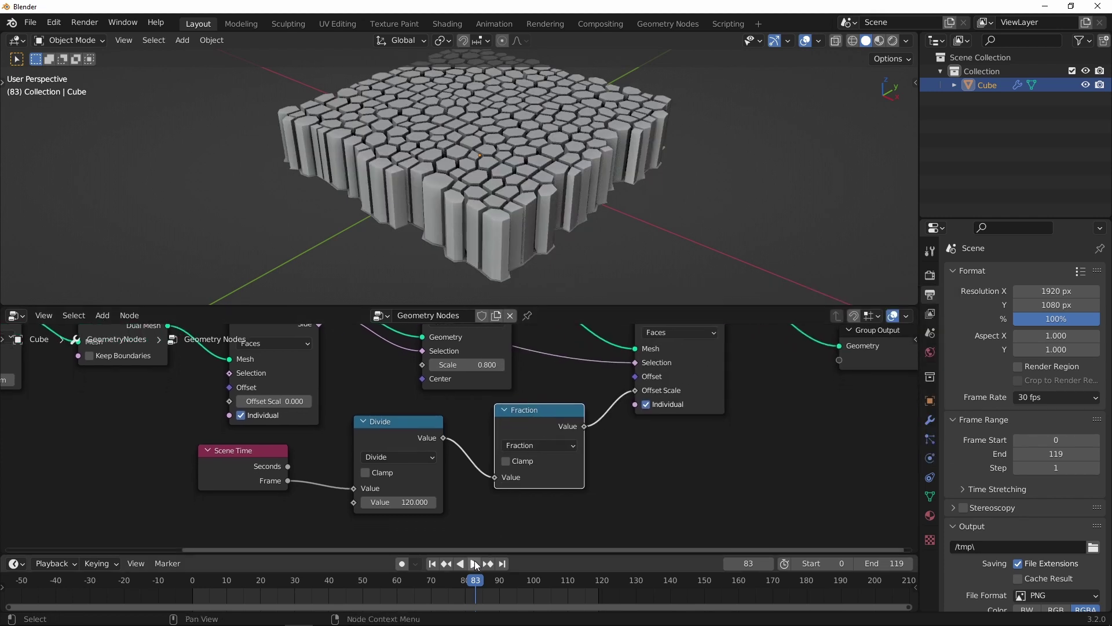
left_click_drag(476, 578, 503, 579)
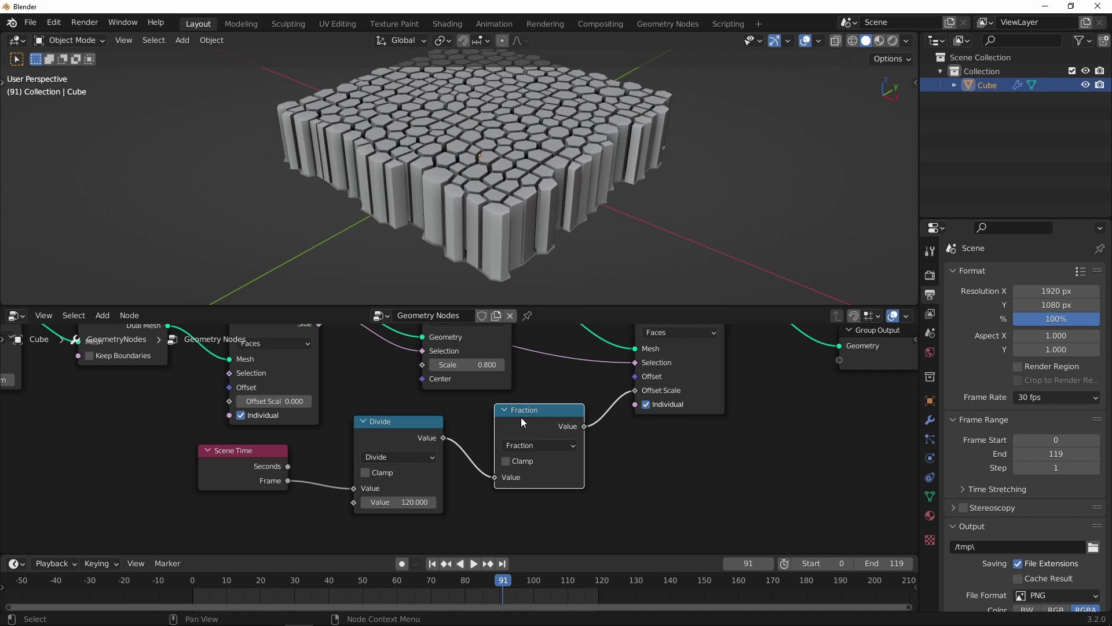
left_click_drag(521, 412, 525, 416)
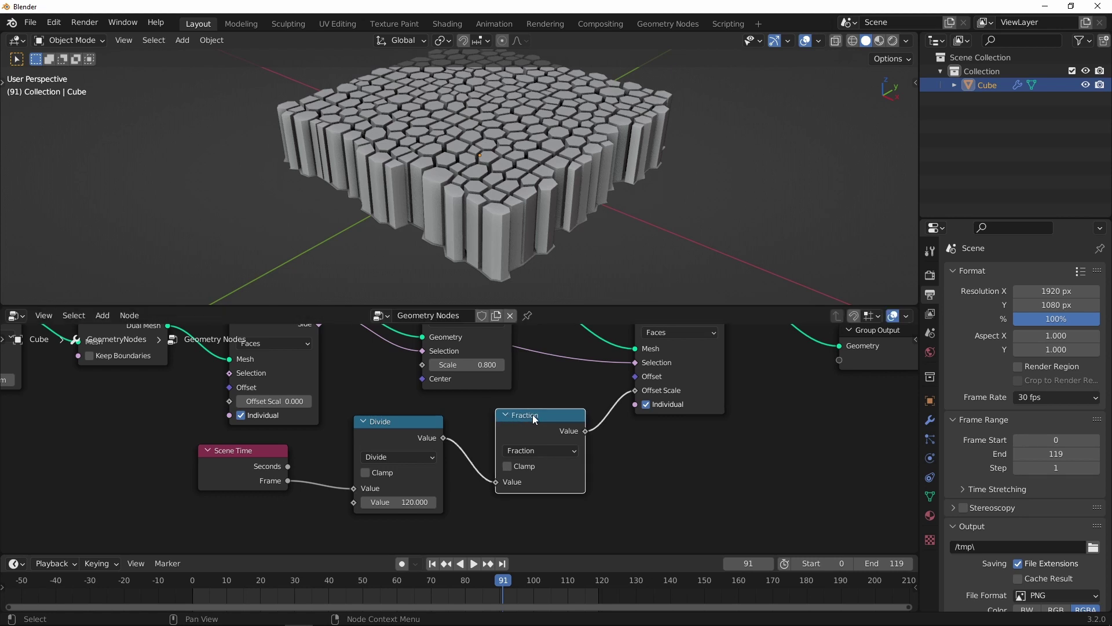
left_click(408, 422)
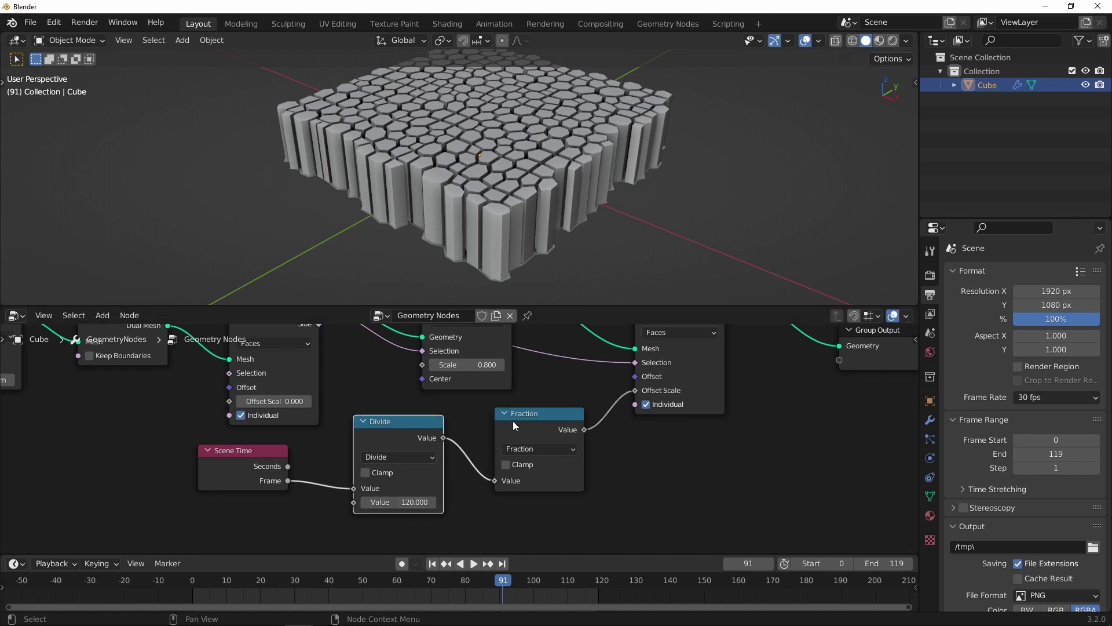
left_click_drag(505, 584, 598, 583)
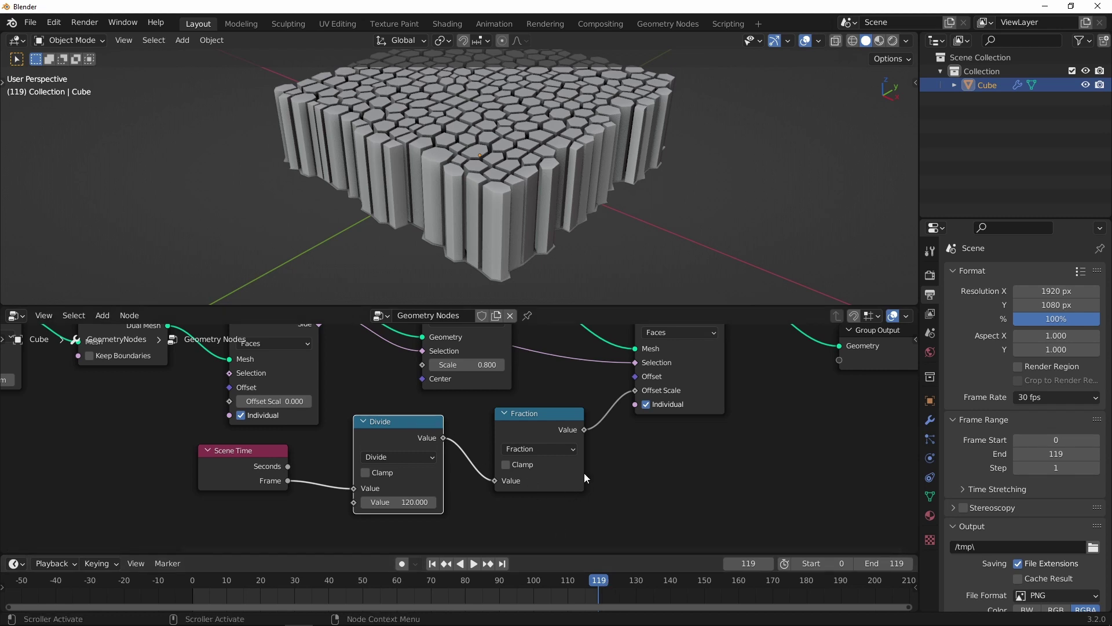
left_click(542, 418)
scroll(564, 457, "down", 2)
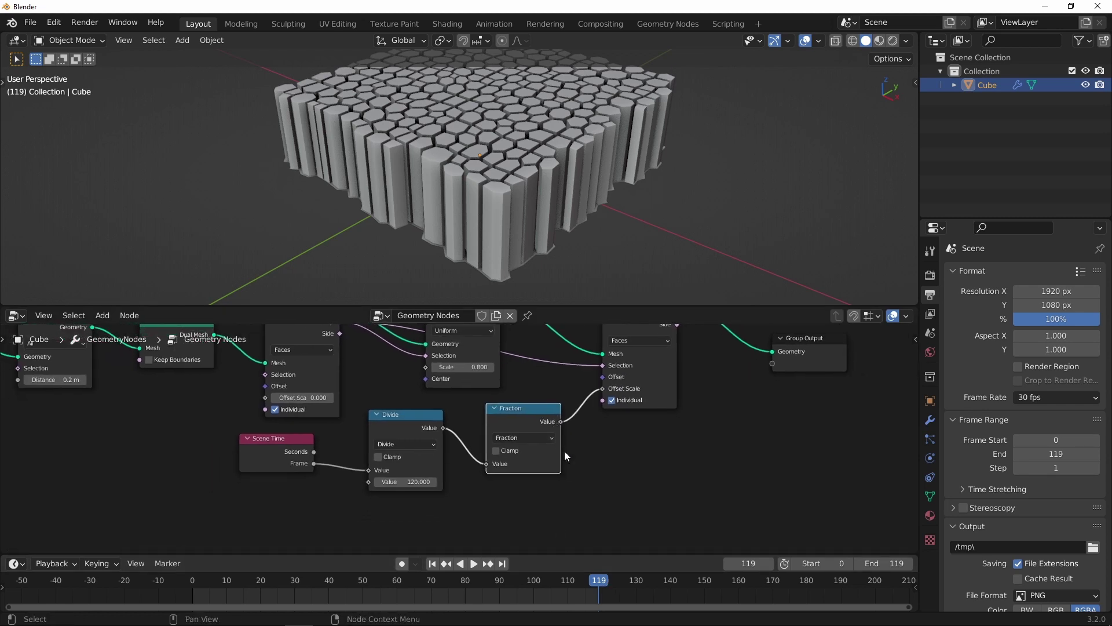
key("space")
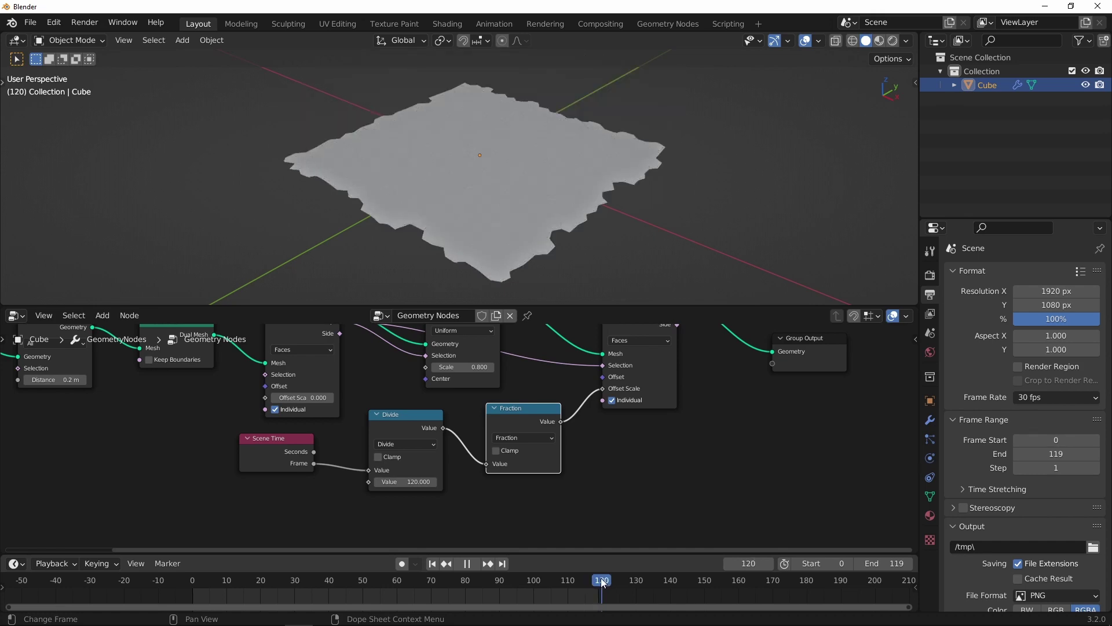
left_click_drag(601, 582, 188, 603)
key("space")
scroll(454, 446, "up", 2)
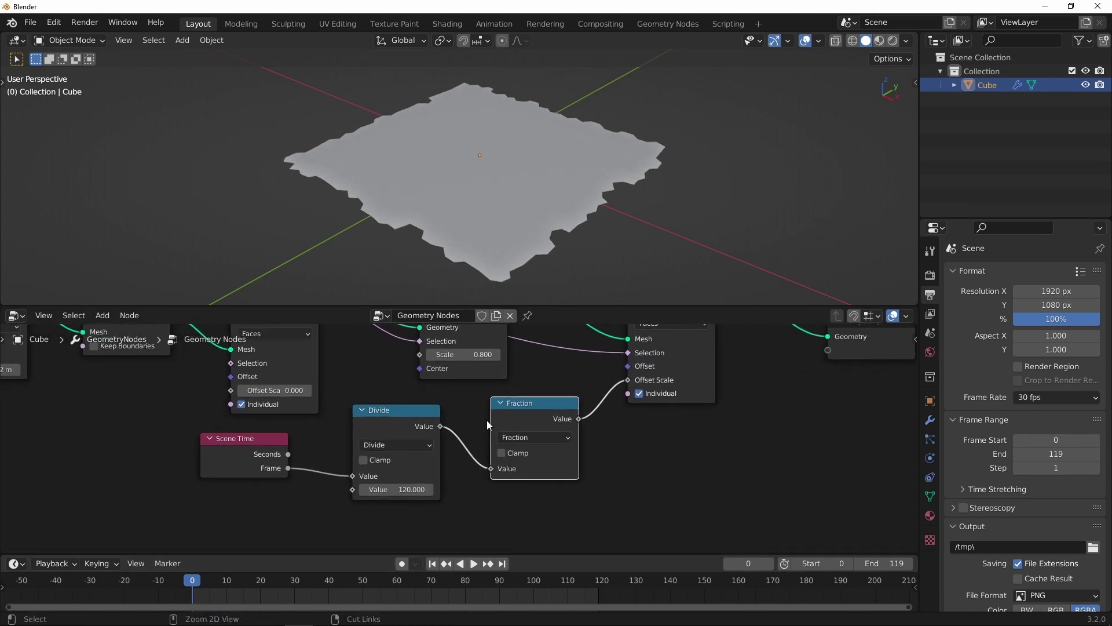
Step: Enlarge the node editor and shift the Scene Time, Divide and Fraction nodes together, away from the second Extrude Mesh node
left_click_drag(581, 305, 579, 278)
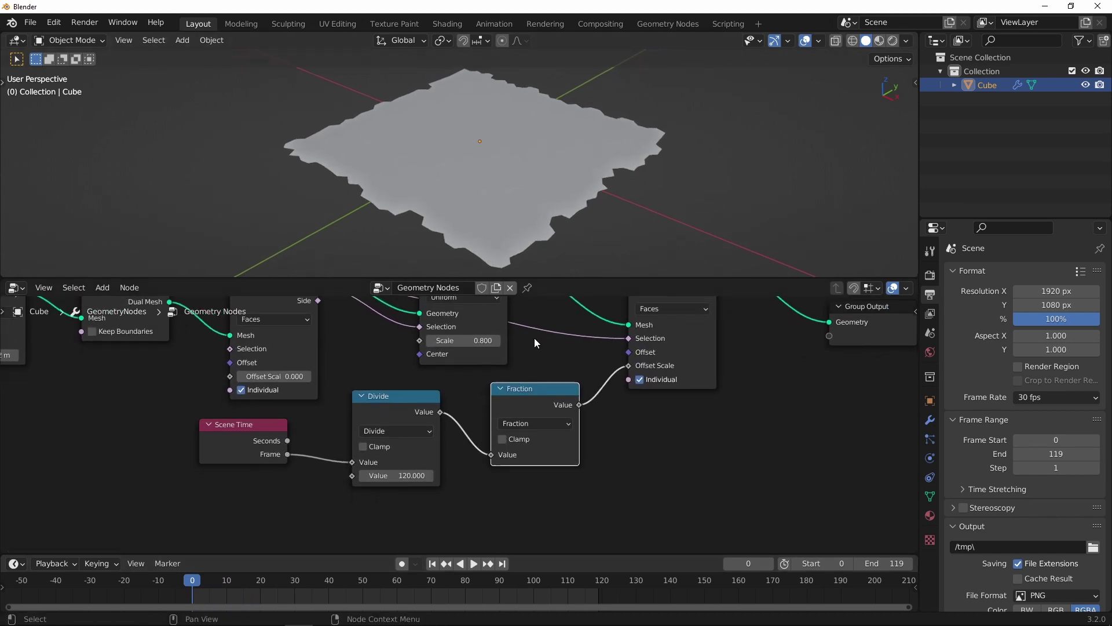
left_click_drag(184, 413, 525, 454)
left_click_drag(525, 392, 483, 405)
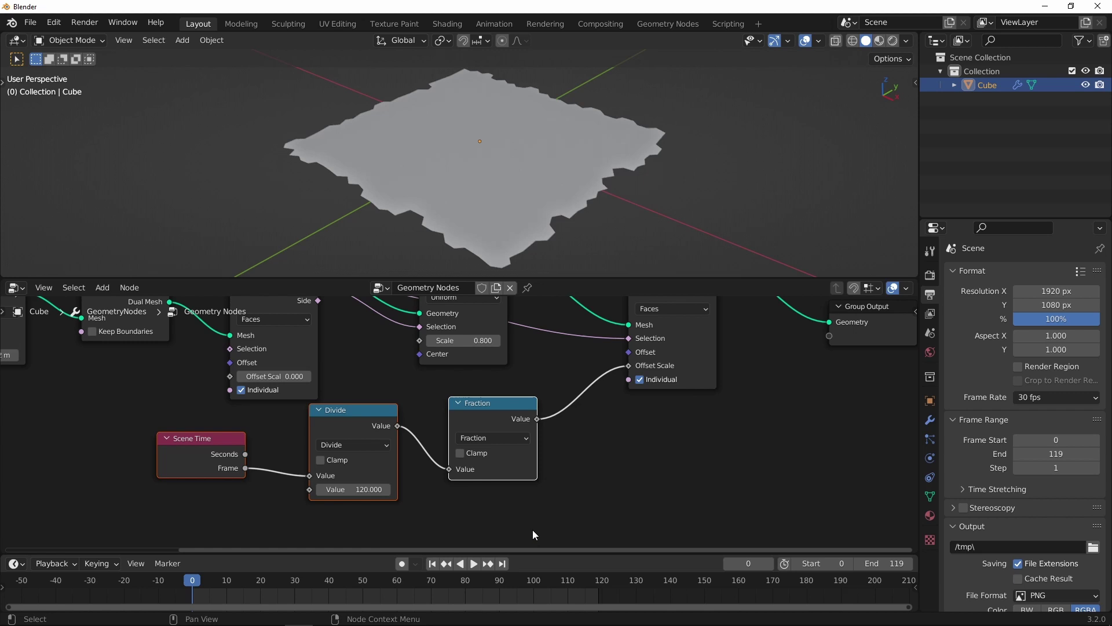
left_click(609, 441)
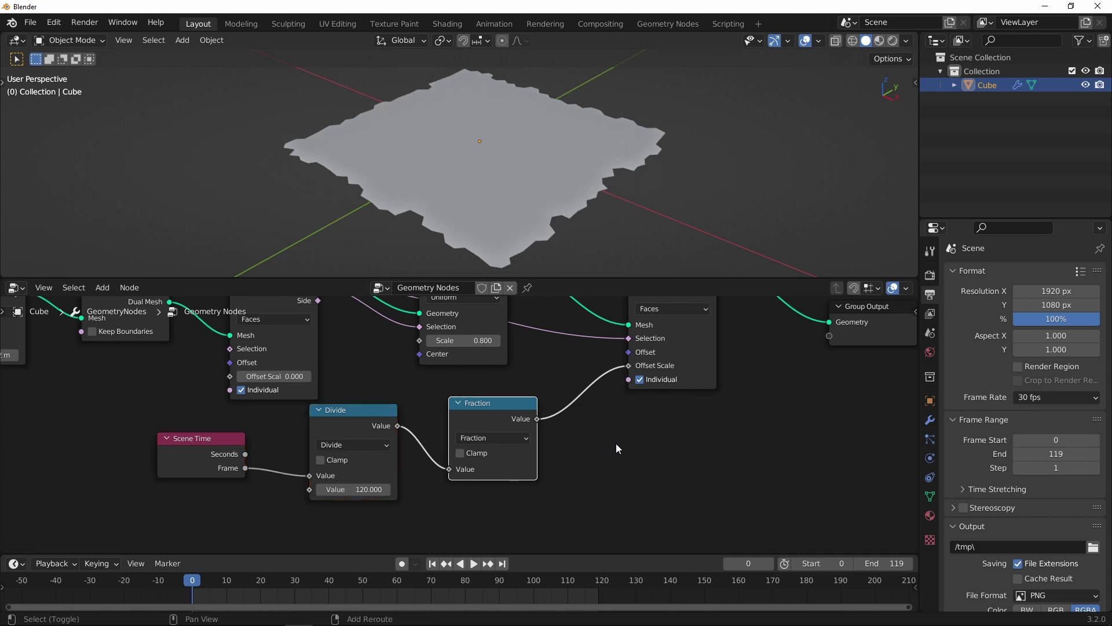
Step: Insert a ColorRamp node between the Fraction node and the second Extrude Mesh node's Offset Scale
key("shift+a")
mouse_move(583, 262)
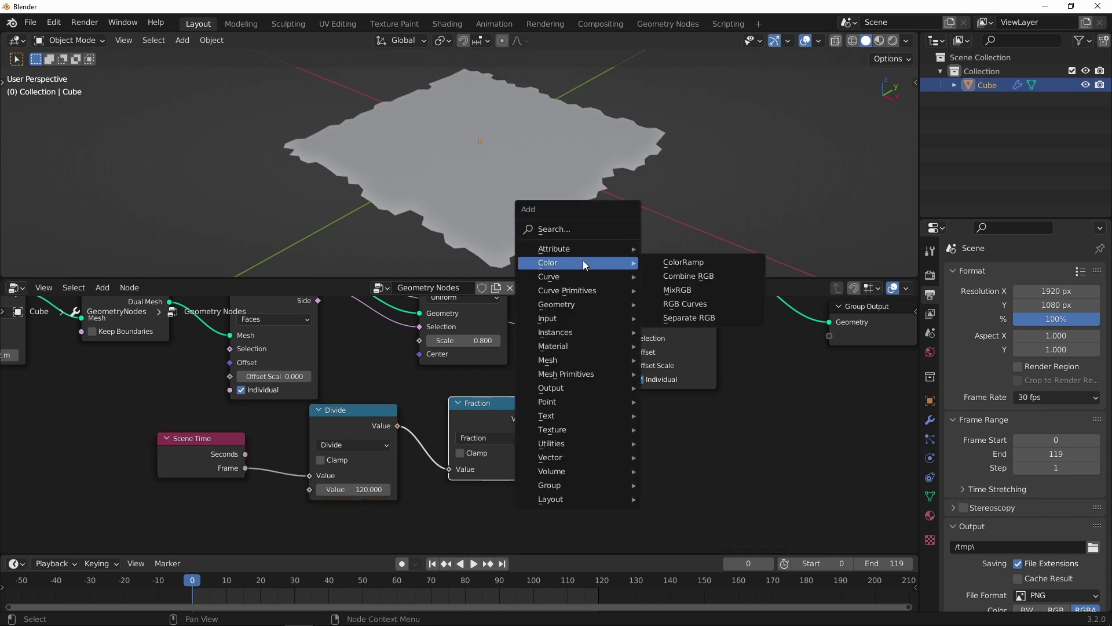
left_click(694, 263)
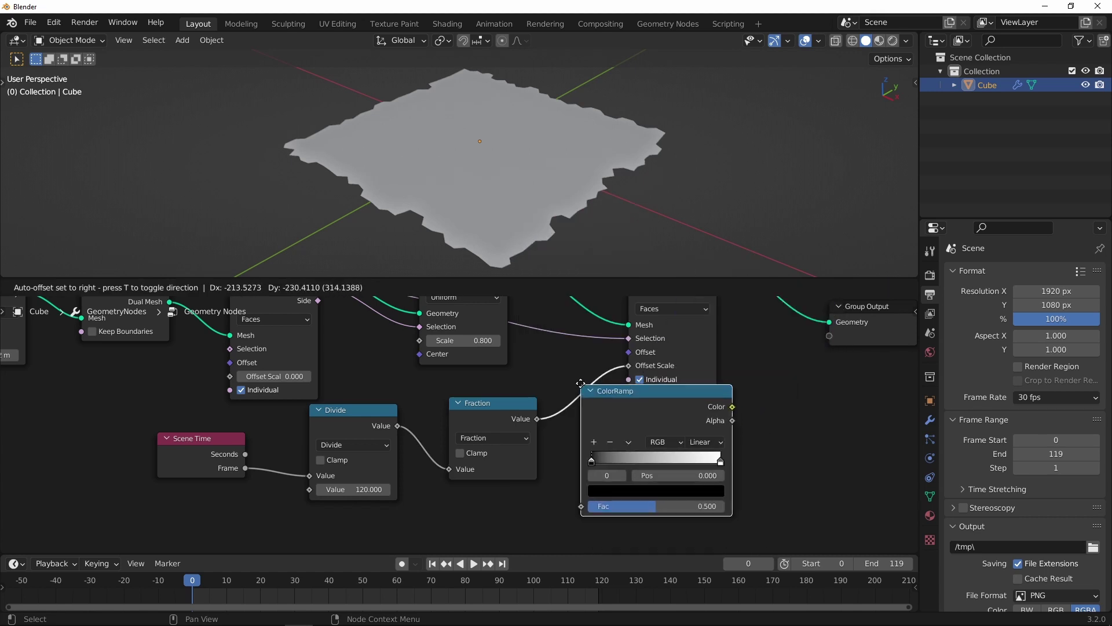
left_click(669, 384)
middle_click_drag(584, 476, 474, 471)
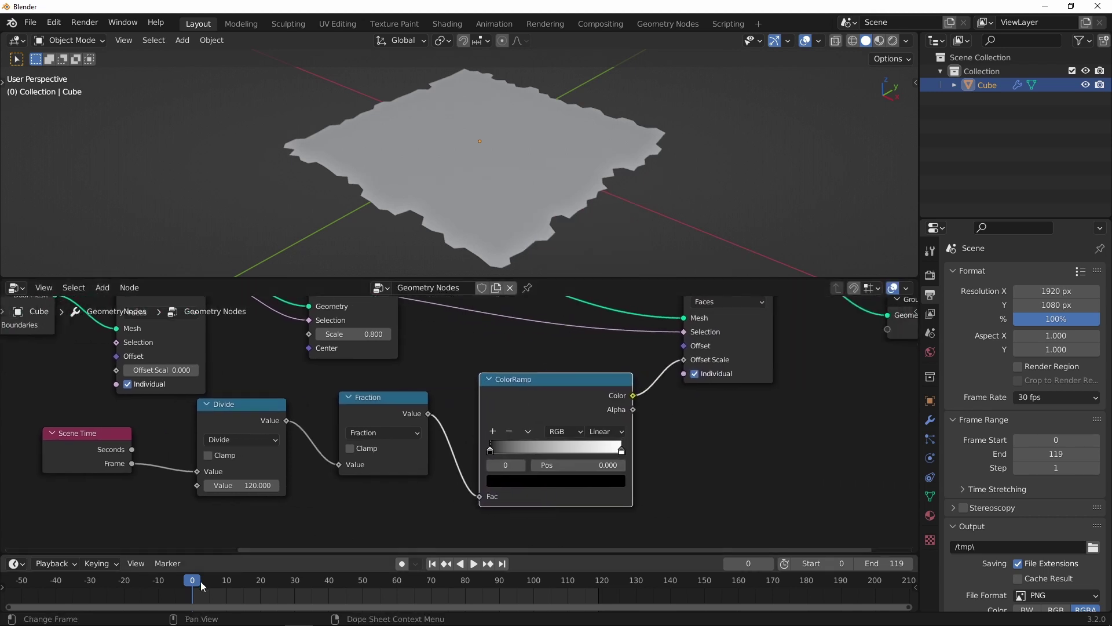
mouse_move(200, 581)
left_mouse_down()
mouse_move(590, 565)
mouse_move(192, 578)
left_mouse_up()
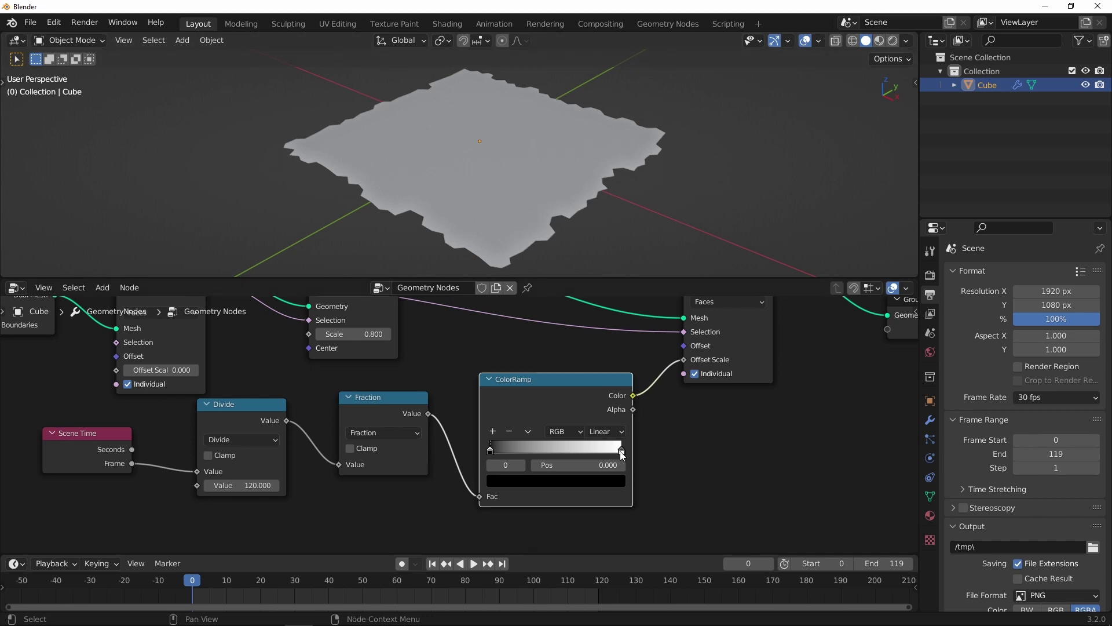
scroll(514, 387, "up", 1)
left_click_drag(523, 378, 517, 372)
Step: Add a third stop to the ColorRamp, placing the white stop near the middle and the light grey stop at position 0.996
left_click_drag(485, 448, 455, 453)
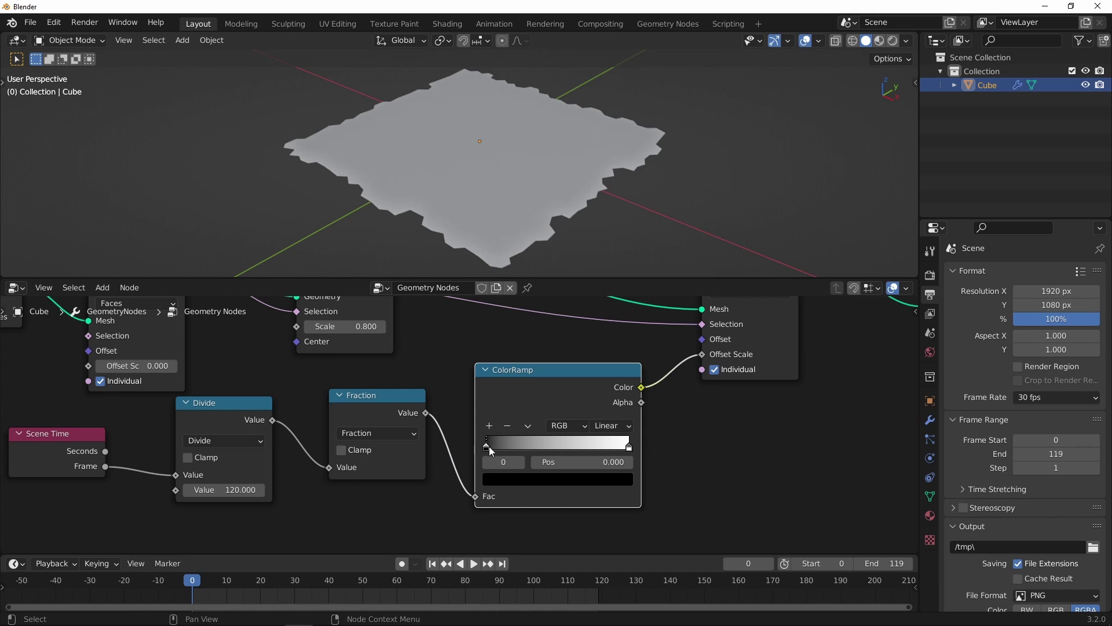
mouse_move(630, 447)
left_mouse_down()
mouse_move(557, 449)
mouse_move(645, 448)
left_mouse_up()
left_click(489, 425)
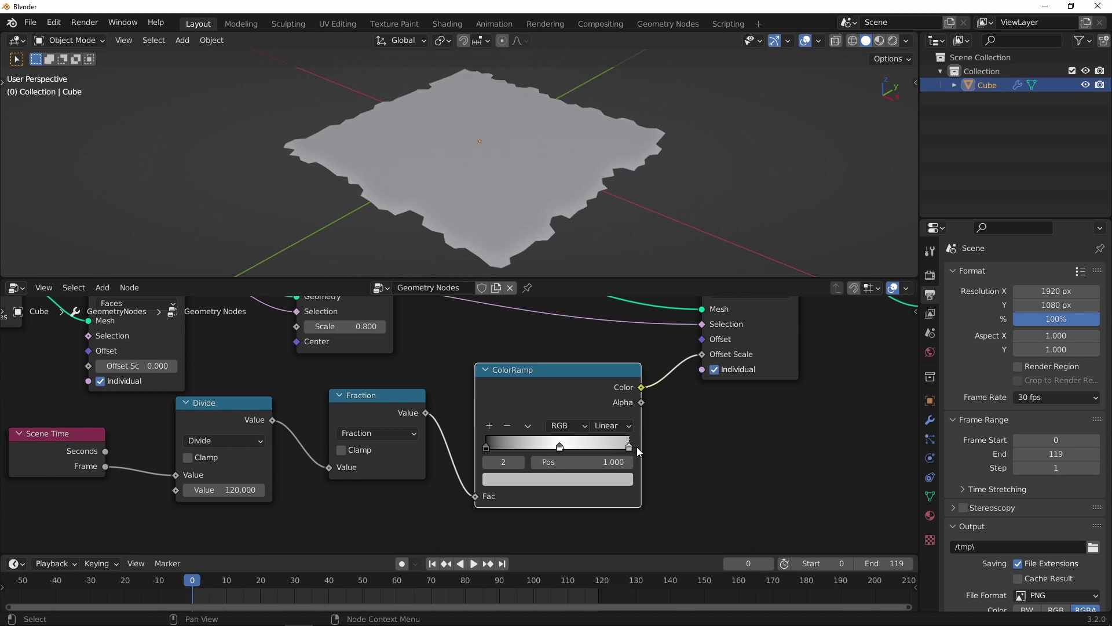
left_click(558, 446)
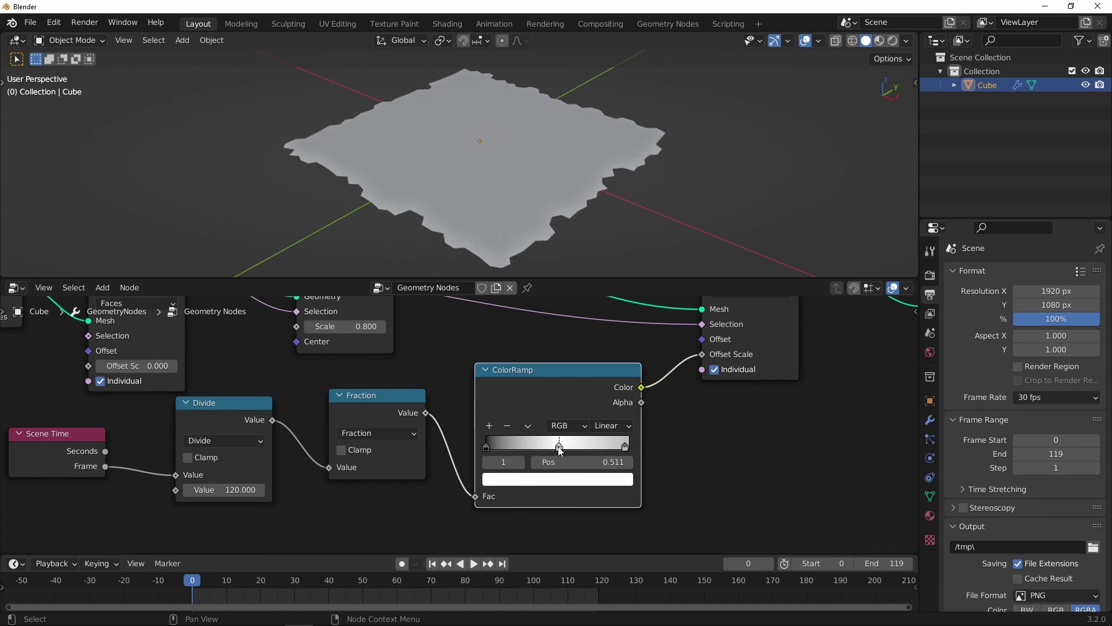
left_click_drag(558, 446, 555, 446)
left_click_drag(626, 447, 629, 444)
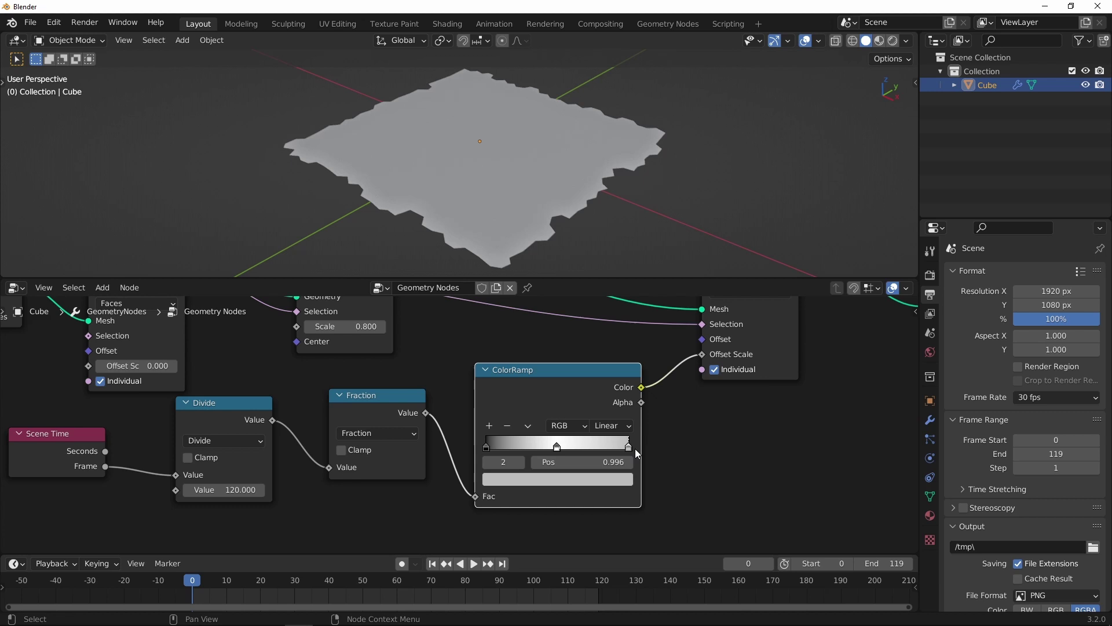
Step: Make the ColorRamp's last stop black and change its interpolation to Ease, playing the animation to check the loop
left_click(606, 480)
left_click_drag(605, 333, 610, 398)
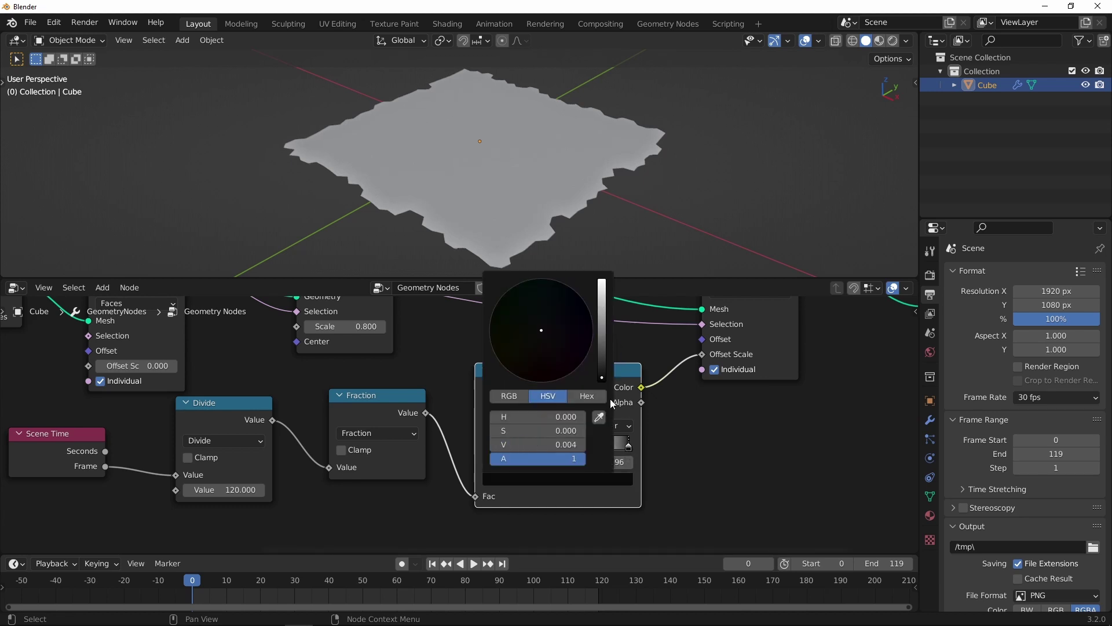
key("space")
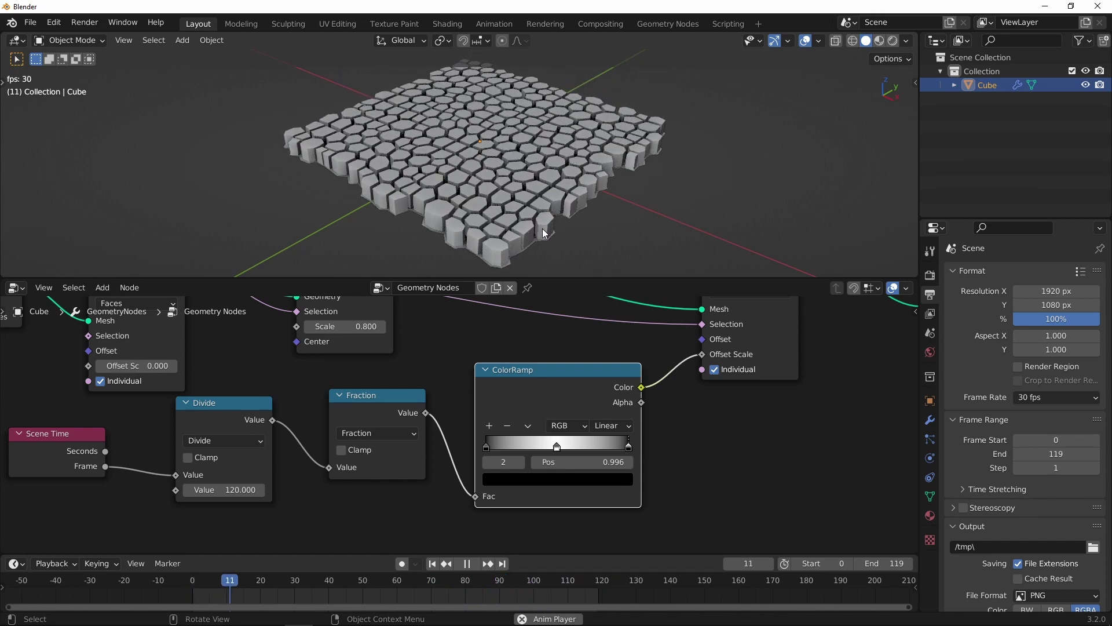
left_click(612, 425)
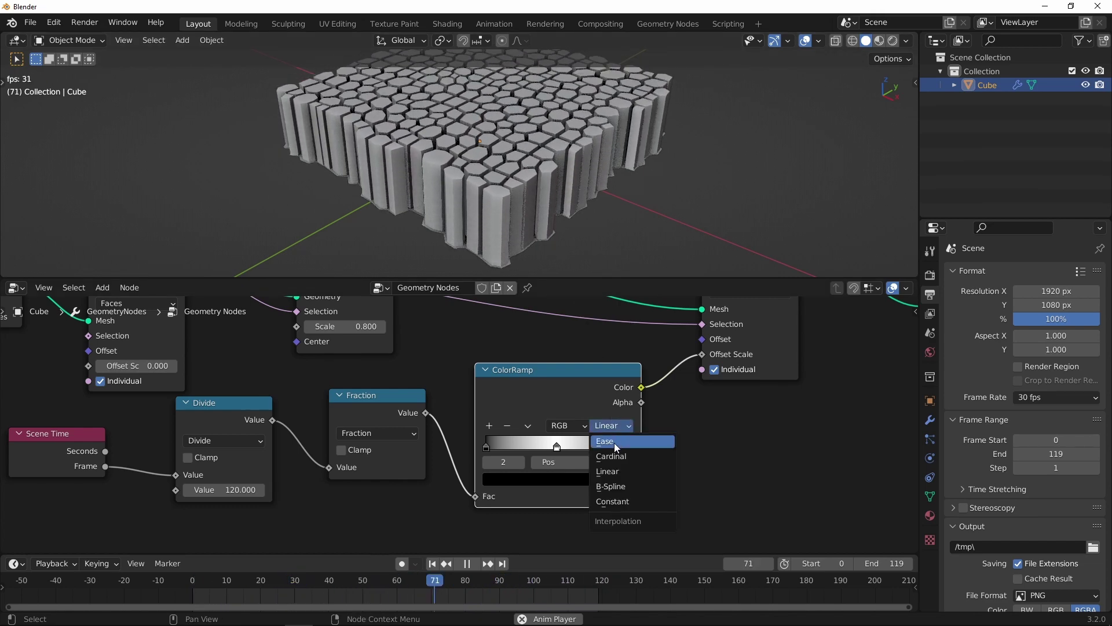
left_click(614, 443)
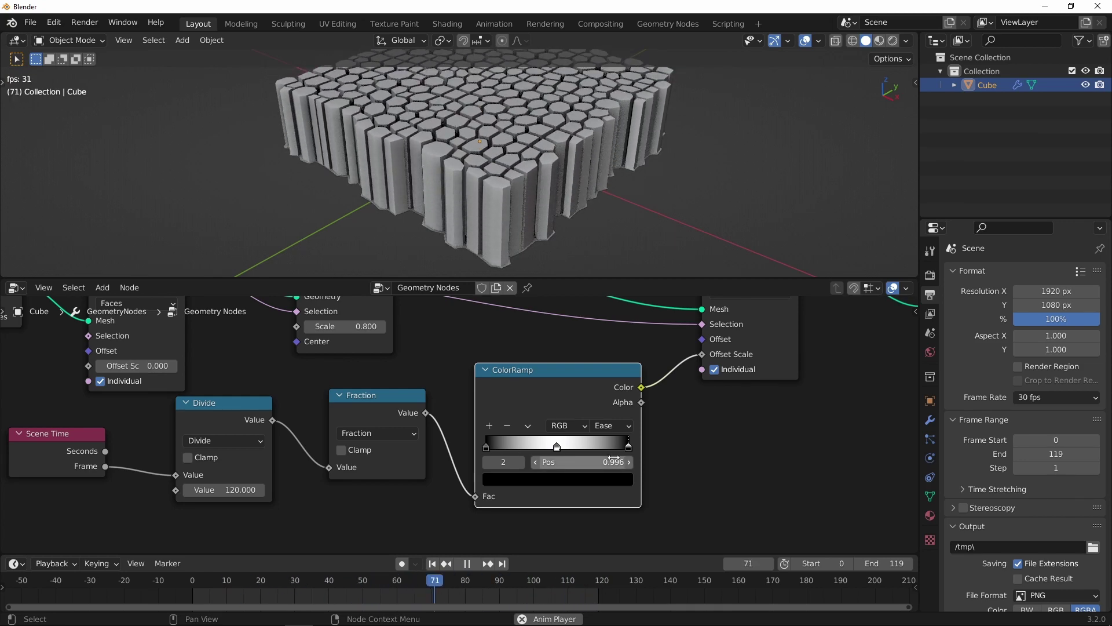
key("space")
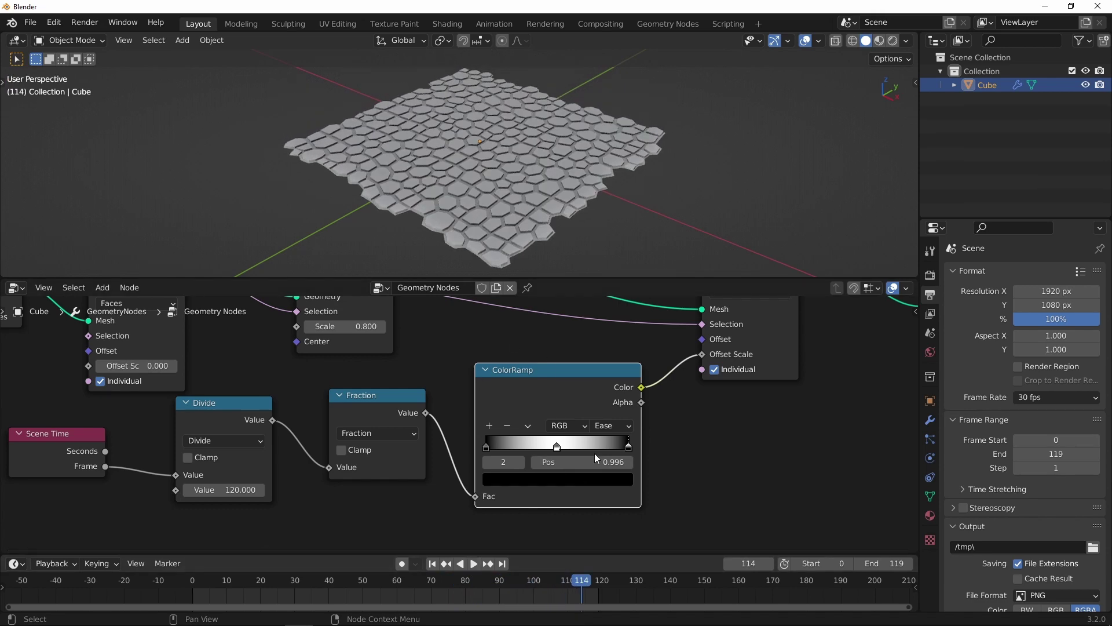
Step: Move the Scene Time node away from the Divide node to make room between them
middle_click_drag(621, 416, 593, 444, "ctrl")
scroll(313, 434, "up", 3)
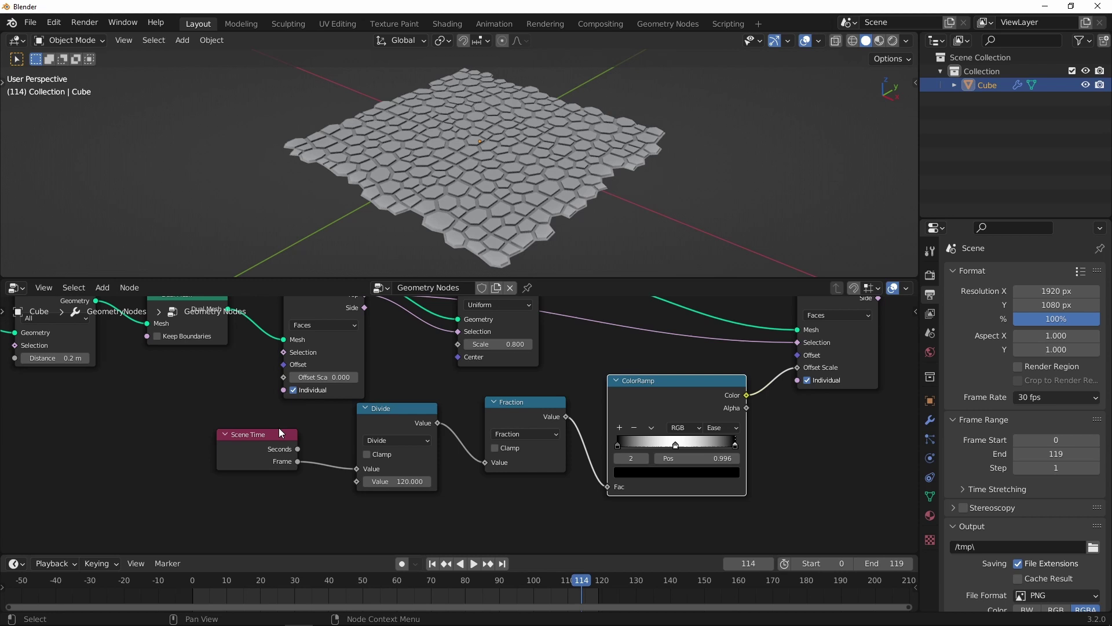
left_click_drag(263, 438, 191, 444)
middle_click_drag(347, 440, 481, 424)
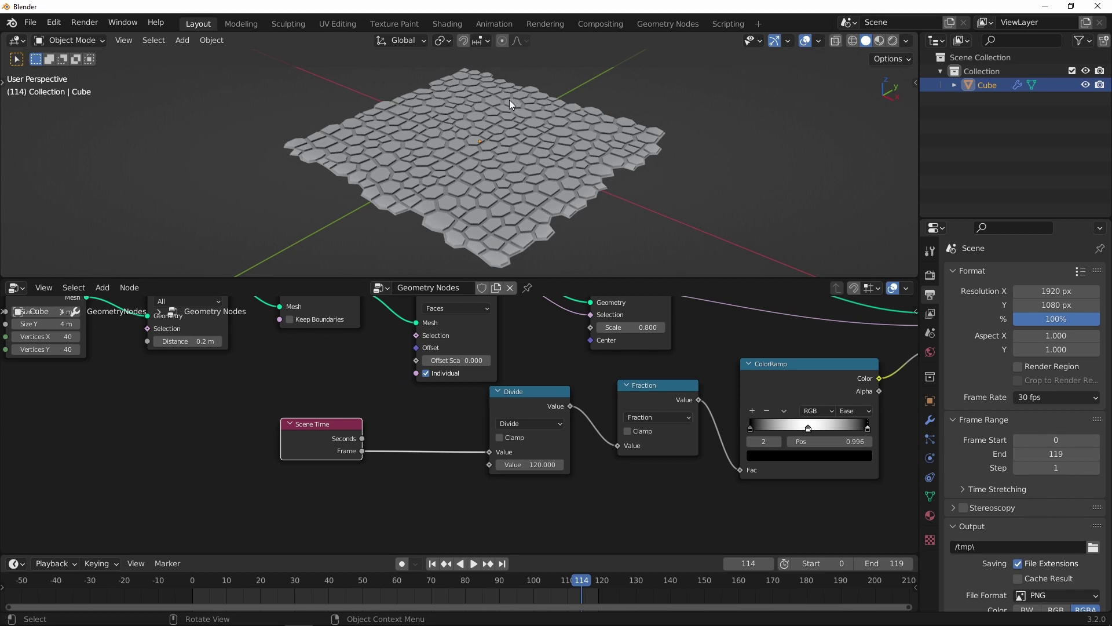
left_click_drag(322, 427, 272, 427)
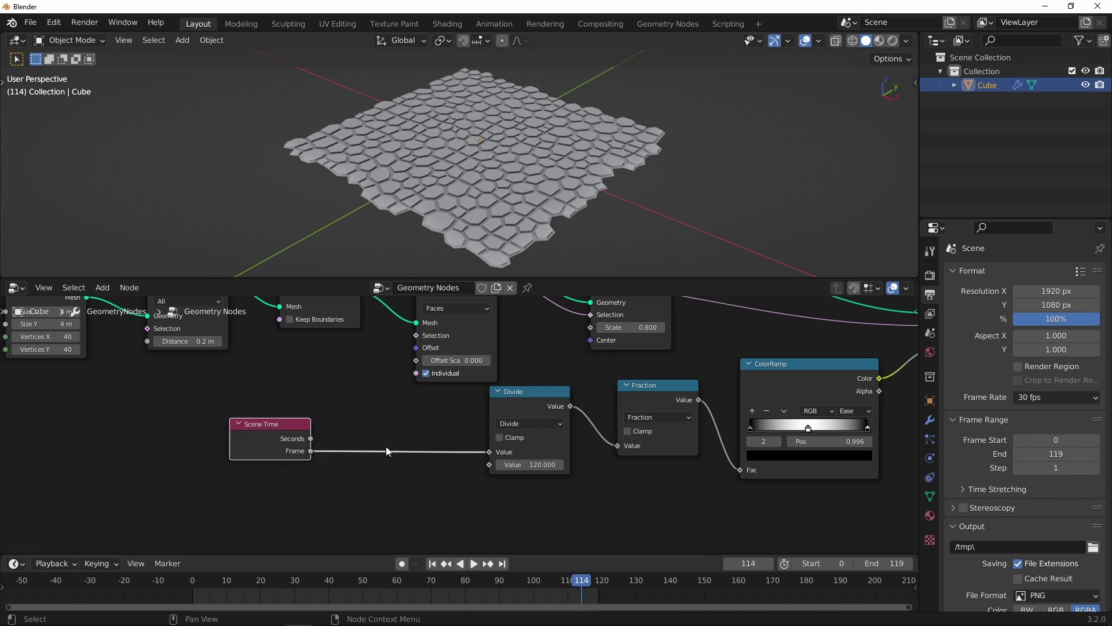
left_click_drag(261, 434, 260, 432)
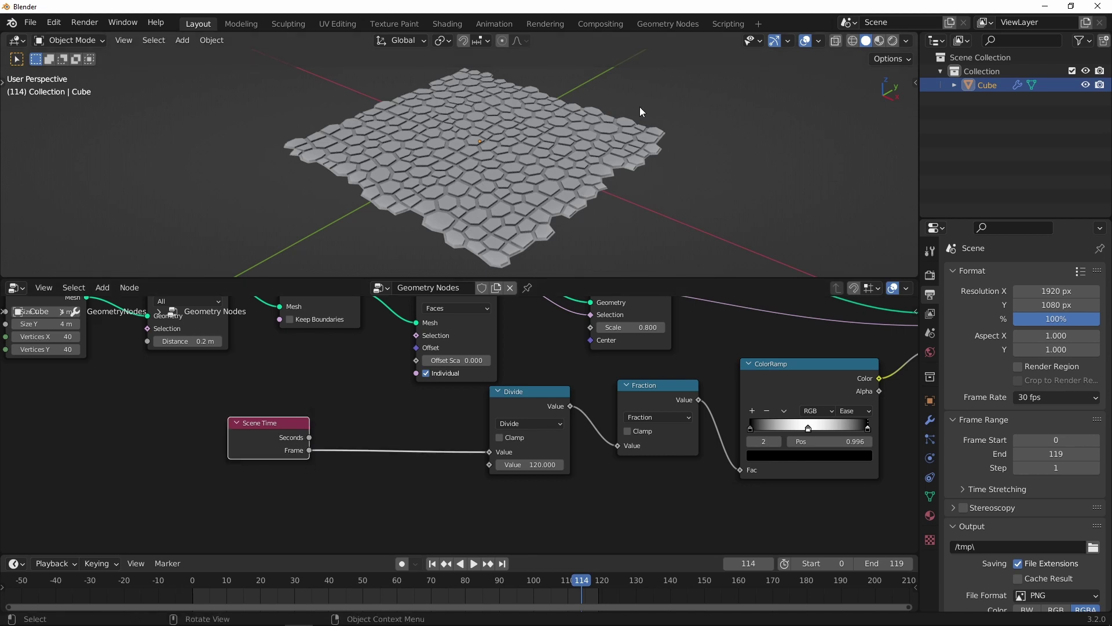
Step: Insert a Math node set to Add between the Scene Time node's Frame output and the Divide node
key("shift+a")
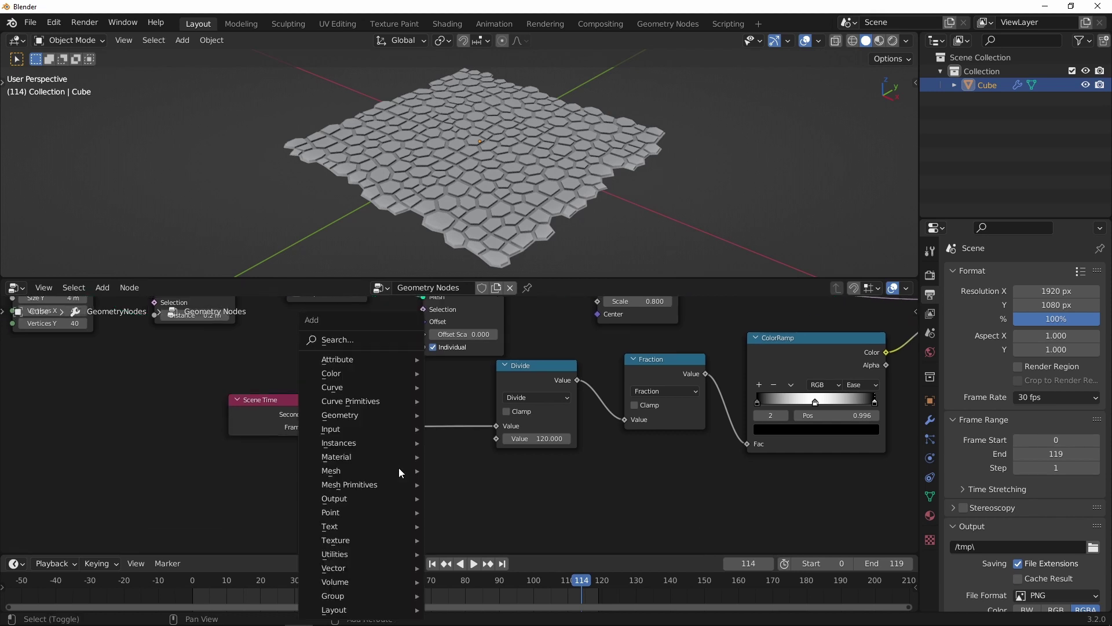
mouse_move(374, 557)
left_click(456, 512)
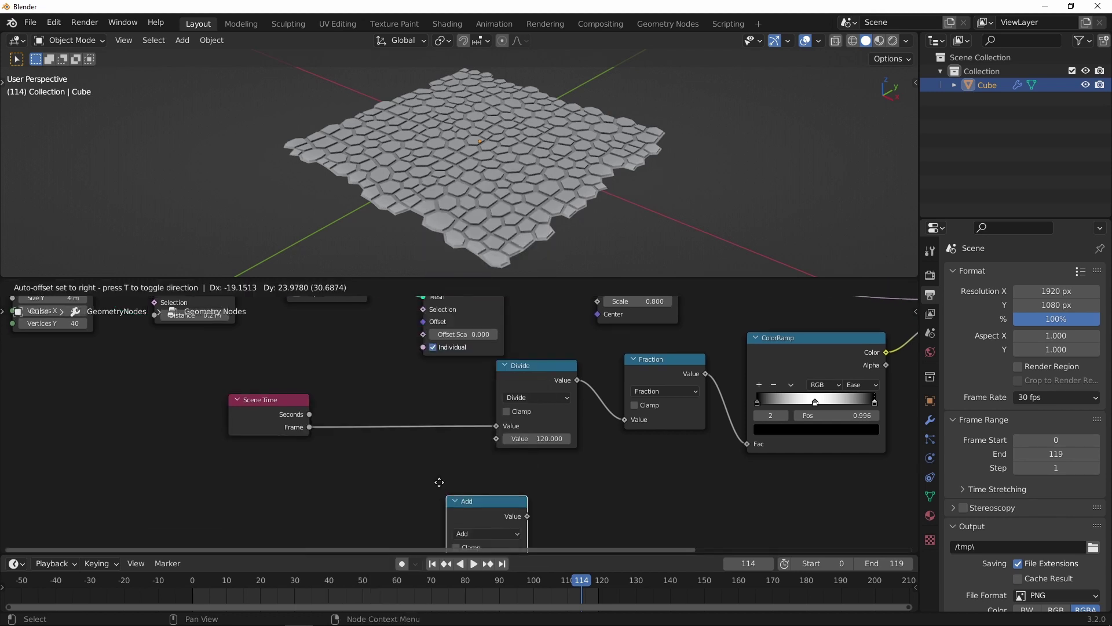
left_click(395, 412)
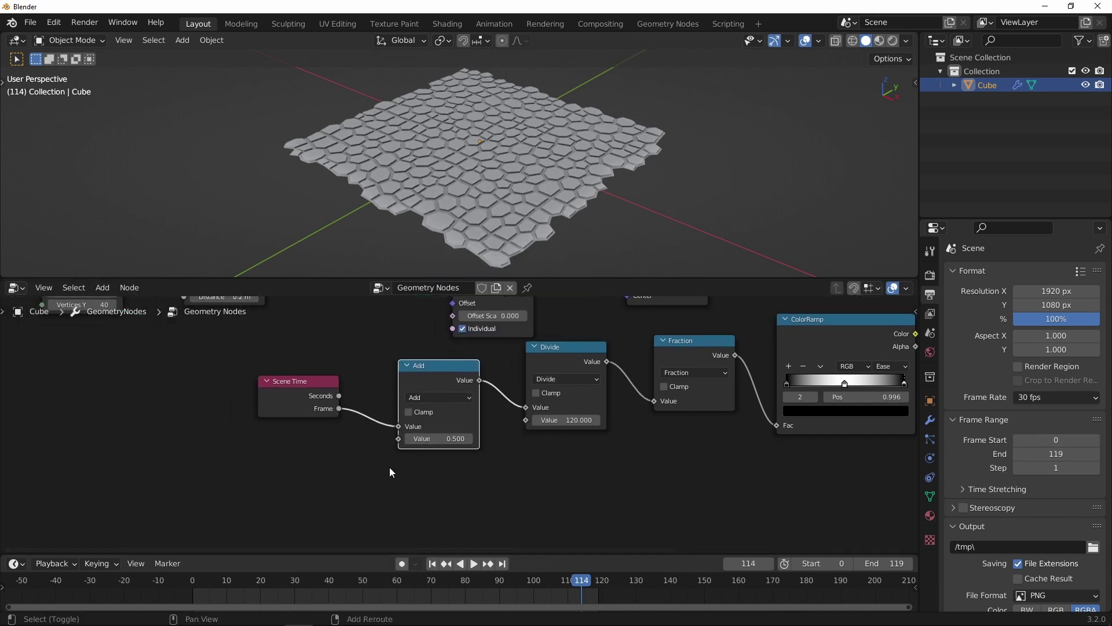
Step: Add a Position node below the Scene Time node
key("shift+a")
mouse_move(348, 485)
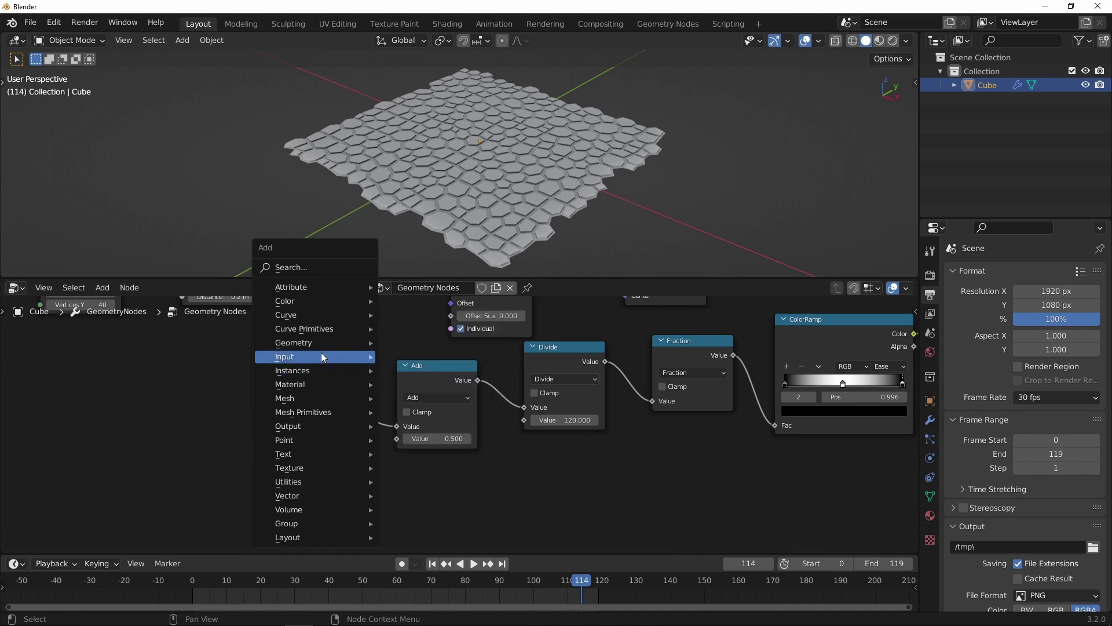
mouse_move(323, 355)
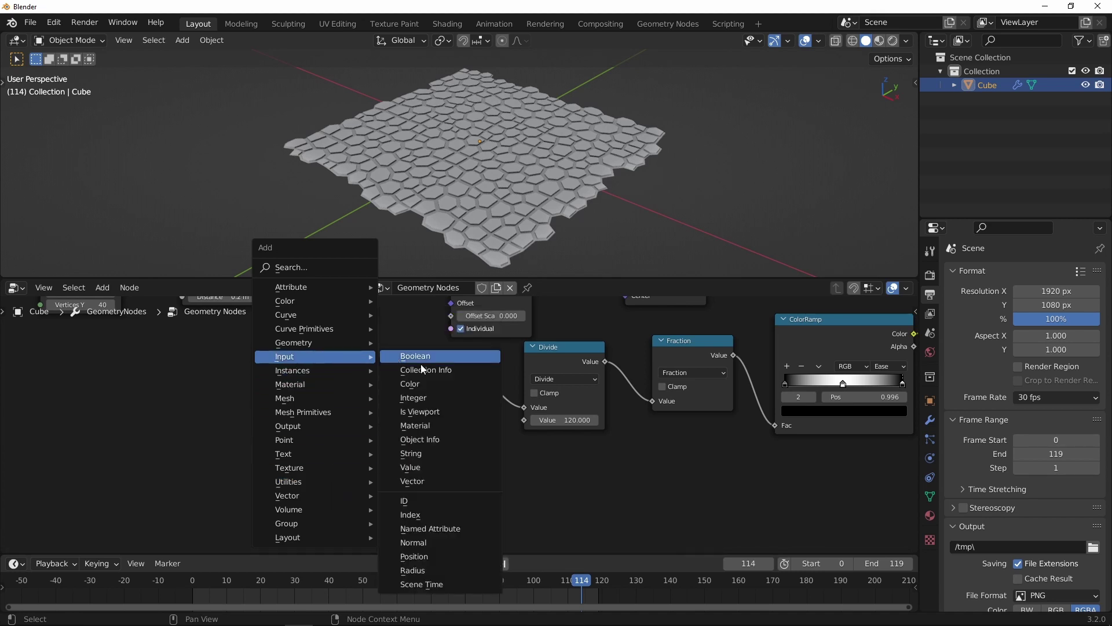
left_click(422, 559)
left_click(338, 473)
Step: Add a Vector Math node, feed Position into its first Vector input and set its operation to Distance
key("shift+a")
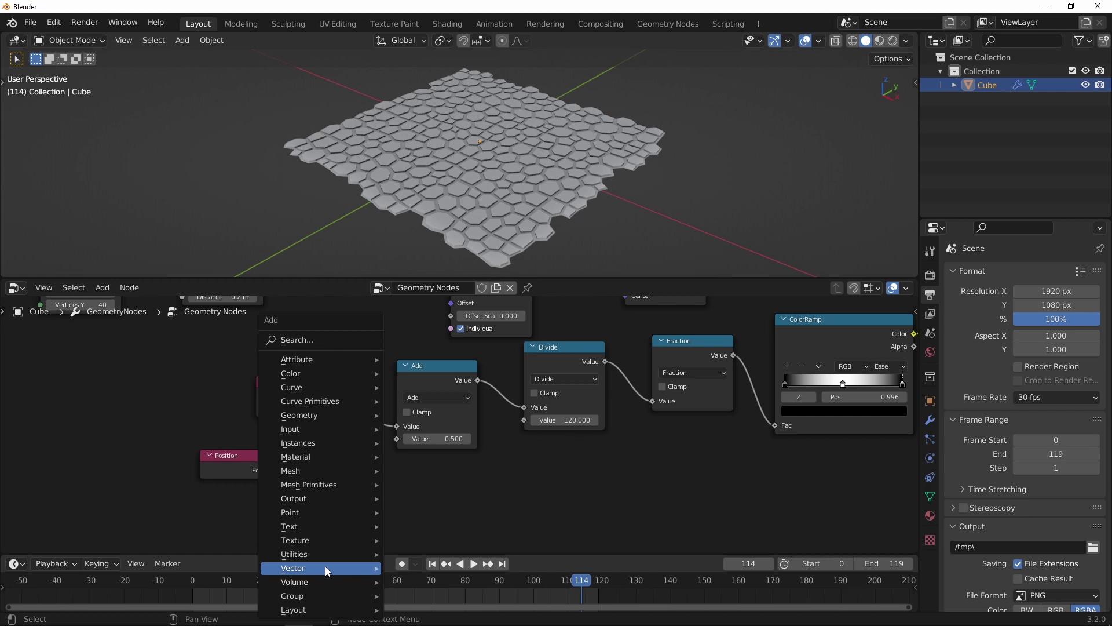
mouse_move(325, 566)
left_click(412, 567)
left_click(316, 462)
middle_click_drag(316, 462, 370, 403)
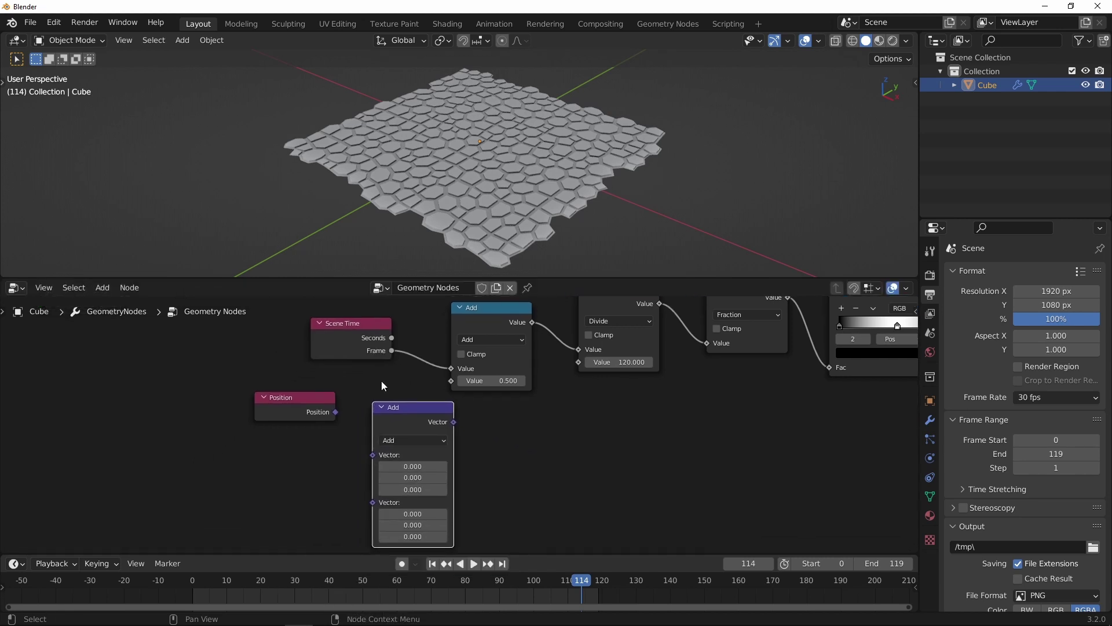
left_click_drag(336, 413, 413, 450)
left_click(413, 440)
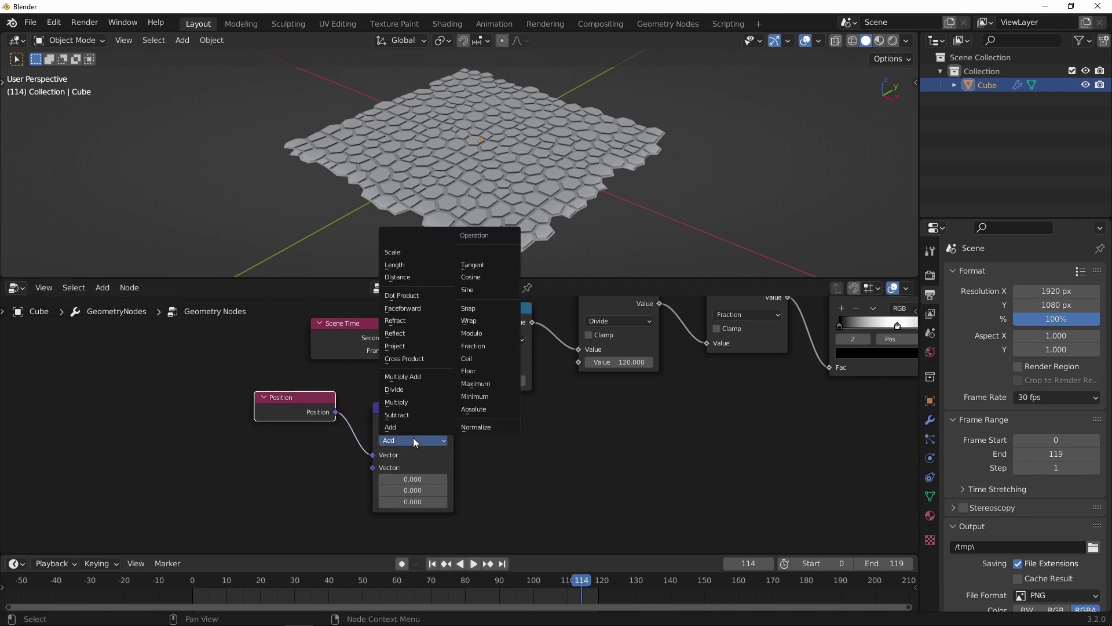
left_click(412, 279)
Step: Space out the Position and Distance nodes and connect the Distance value to the Add node's second Value input
left_click_drag(319, 401, 257, 407)
left_click_drag(404, 409, 370, 408)
middle_click_drag(370, 408, 402, 378, "ctrl")
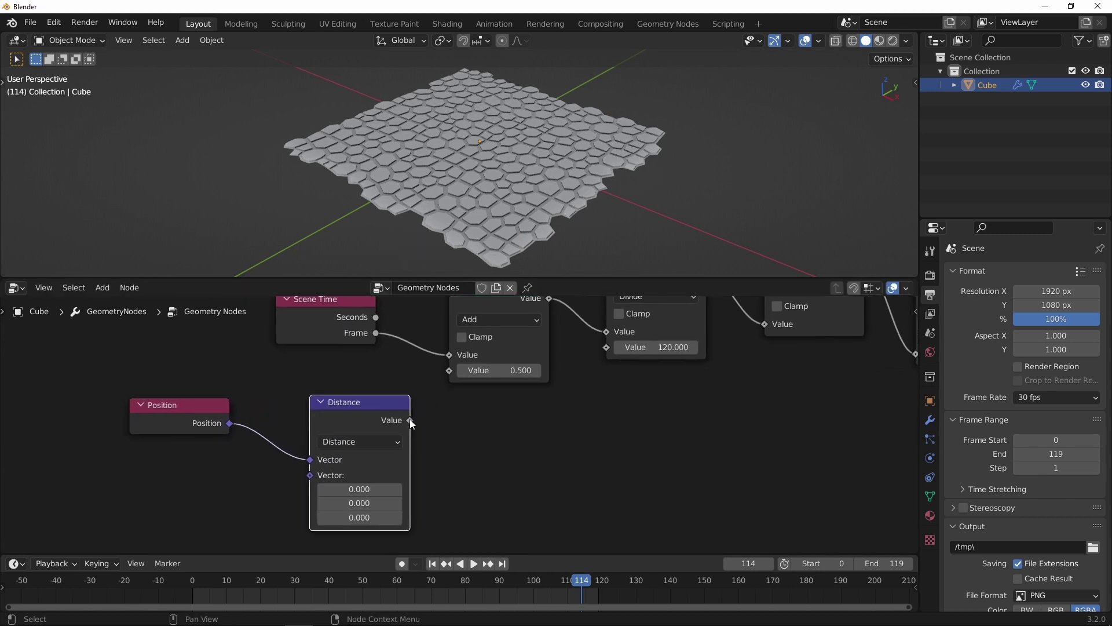
left_click_drag(410, 420, 448, 371)
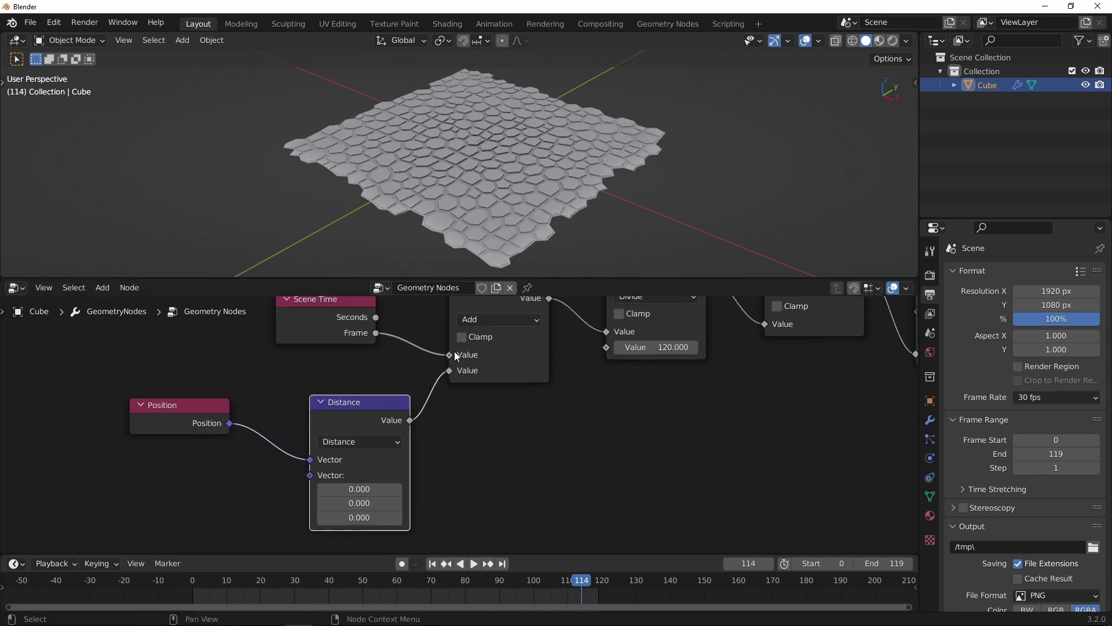
middle_click_drag(539, 145, 447, 163)
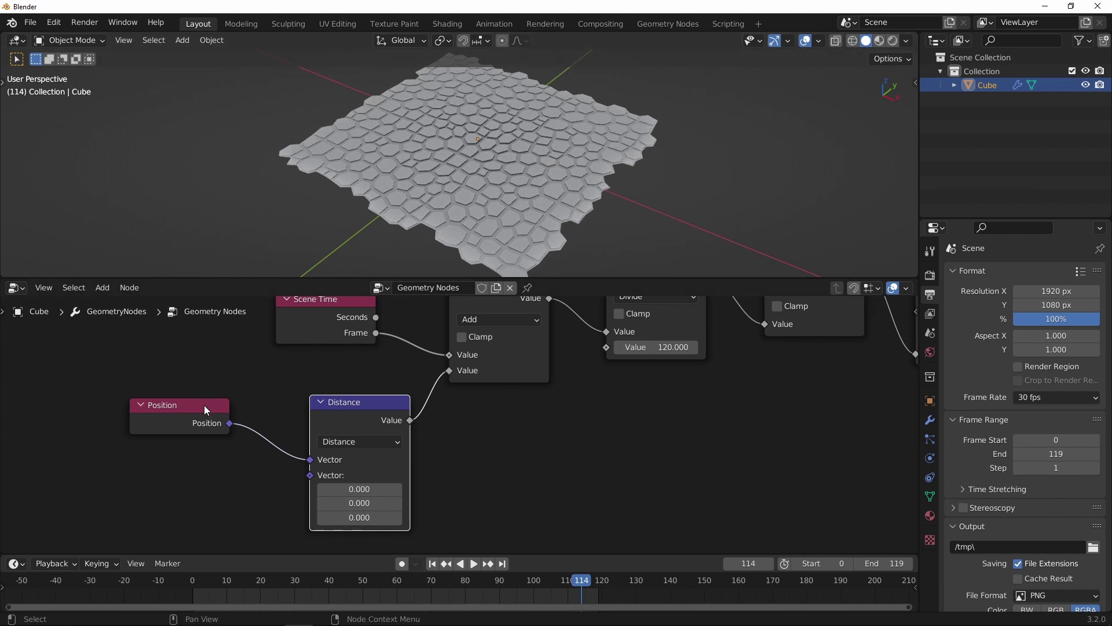
Step: Shift the Position and Distance nodes further away from the Add node and view the mesh from above
left_click_drag(203, 405, 163, 414)
left_click_drag(342, 401, 305, 403)
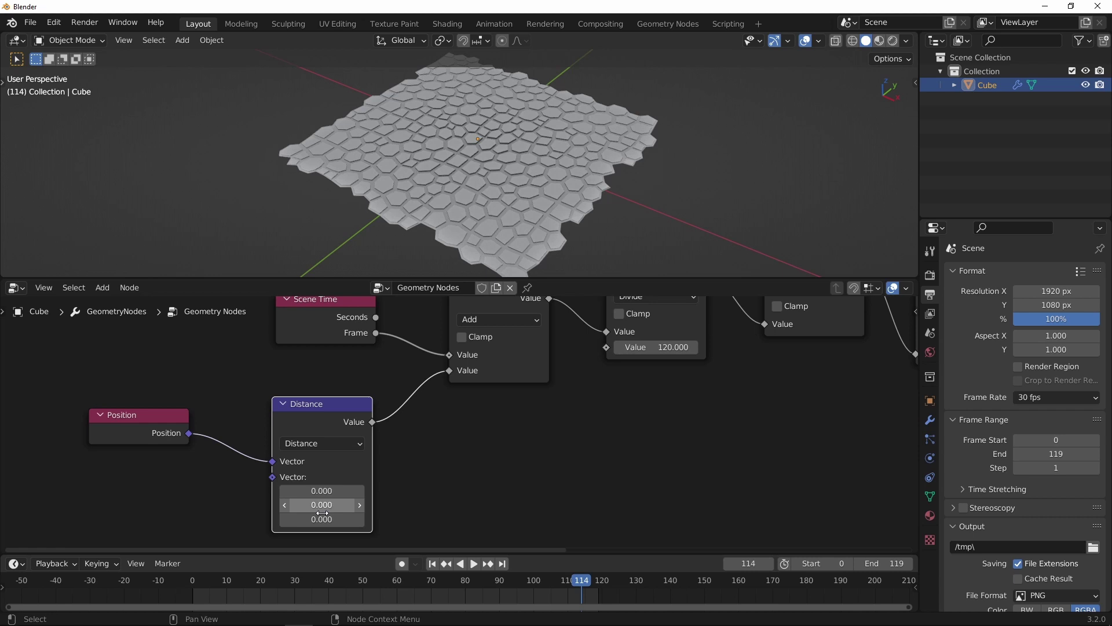
scroll(342, 463, "down", 2)
middle_click_drag(550, 214, 482, 157)
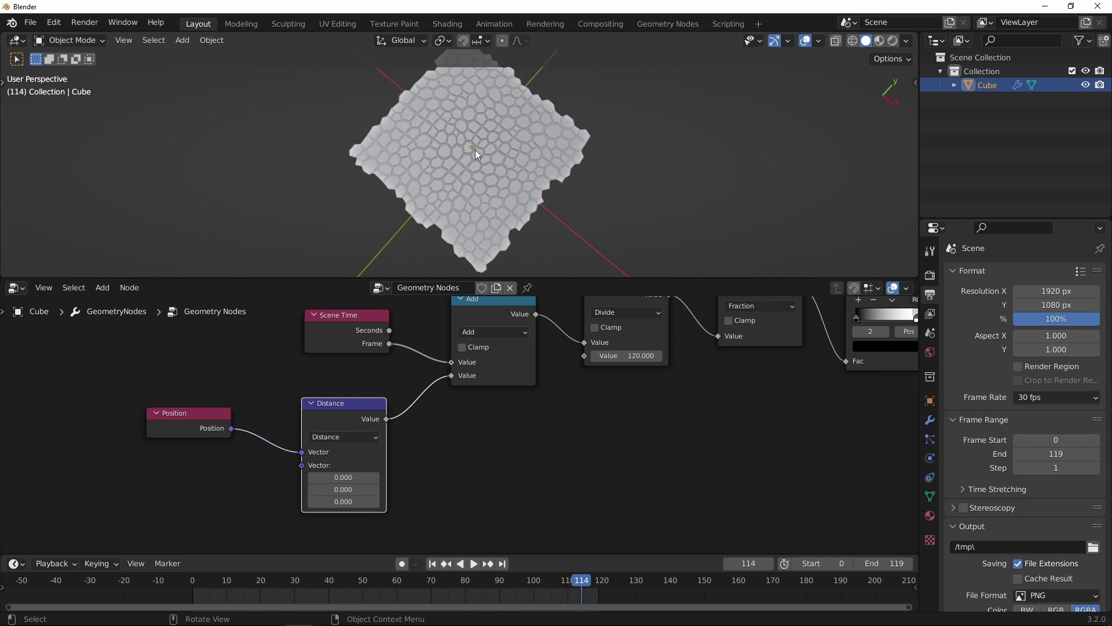
Step: Insert a Map Range node between the Distance and Add nodes, with From Max 2 and To Max 100
middle_click_drag(312, 478, 382, 438, "shift")
left_click(291, 461)
key("shift+a")
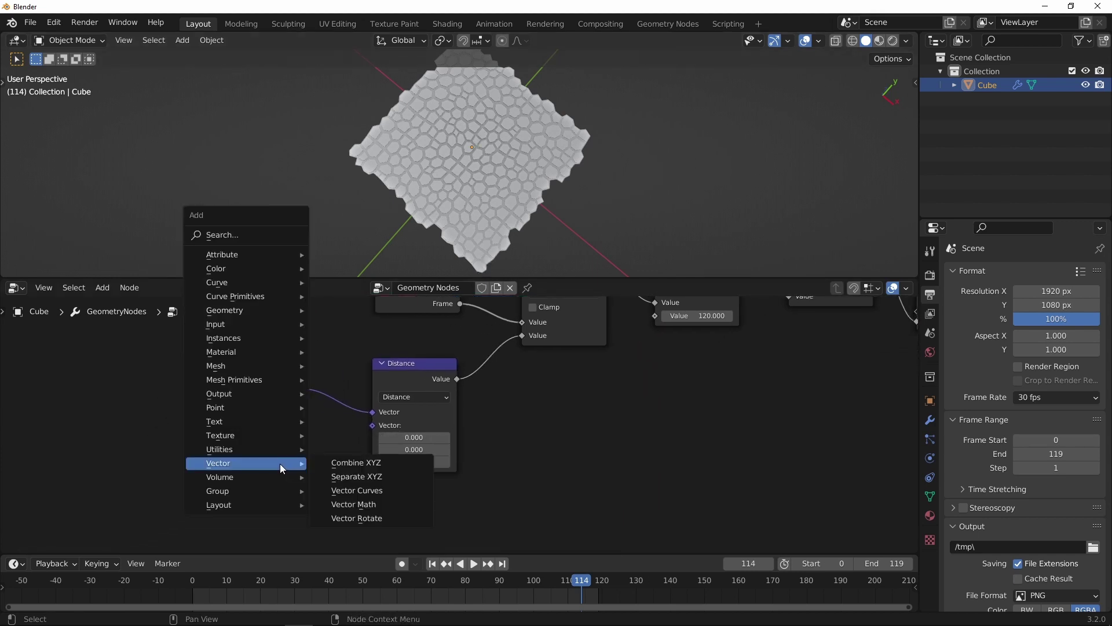
mouse_move(259, 448)
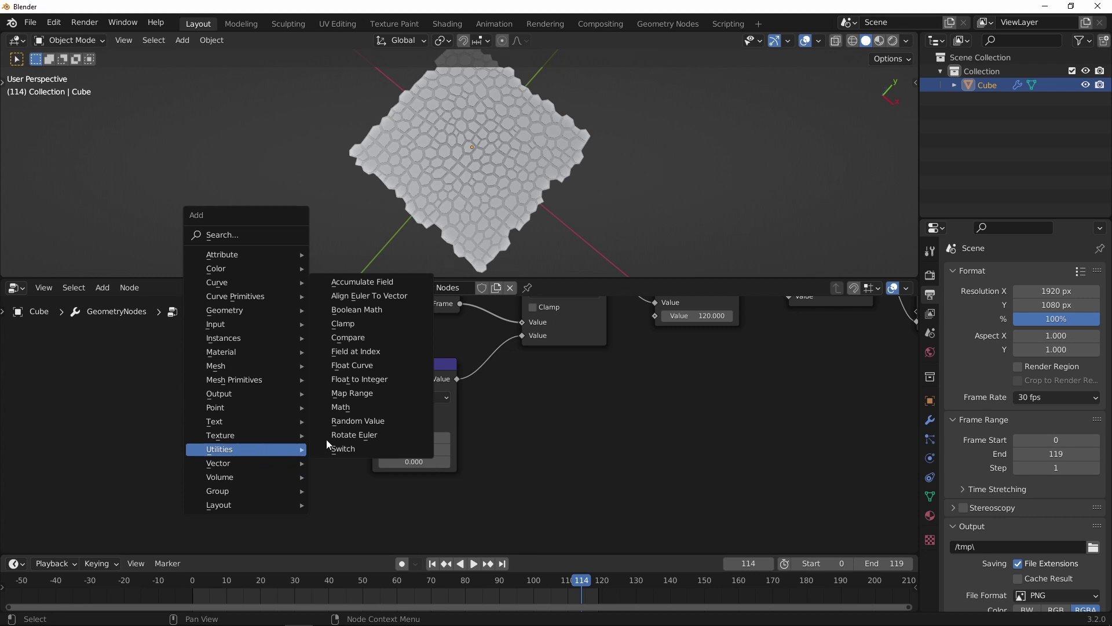
left_click(365, 394)
left_click(367, 372)
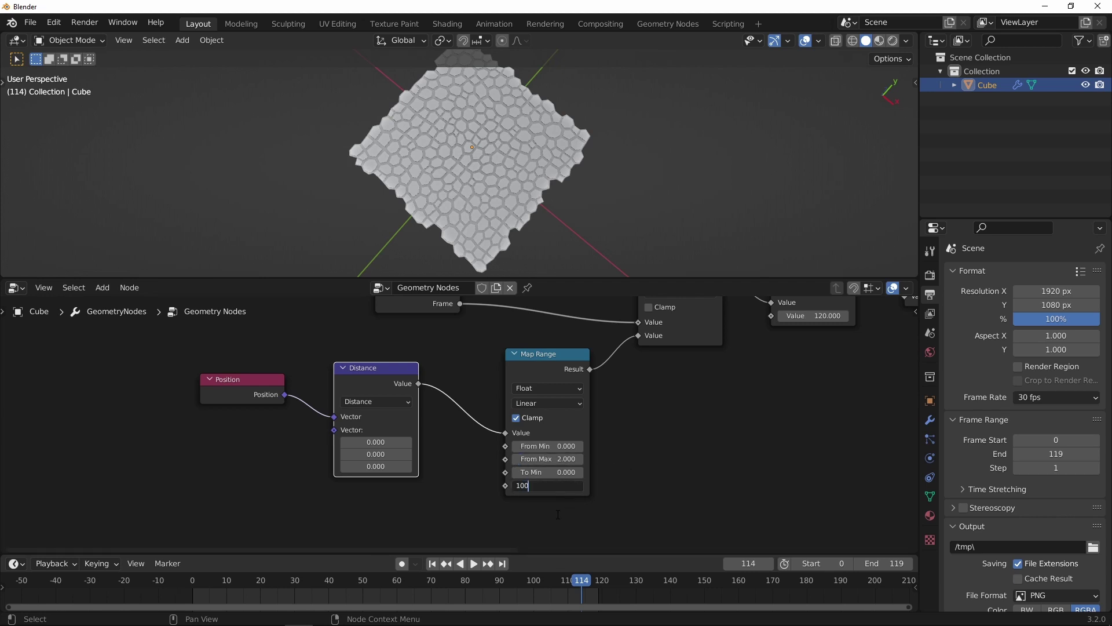
key("Return")
Step: Play the animation and enlarge the 3D viewport to examine the distance-based column motion
mouse_move(524, 157)
middle_mouse_down()
mouse_move(536, 125)
mouse_move(544, 162)
middle_mouse_up()
left_click(474, 564)
left_click_drag(579, 279, 553, 318)
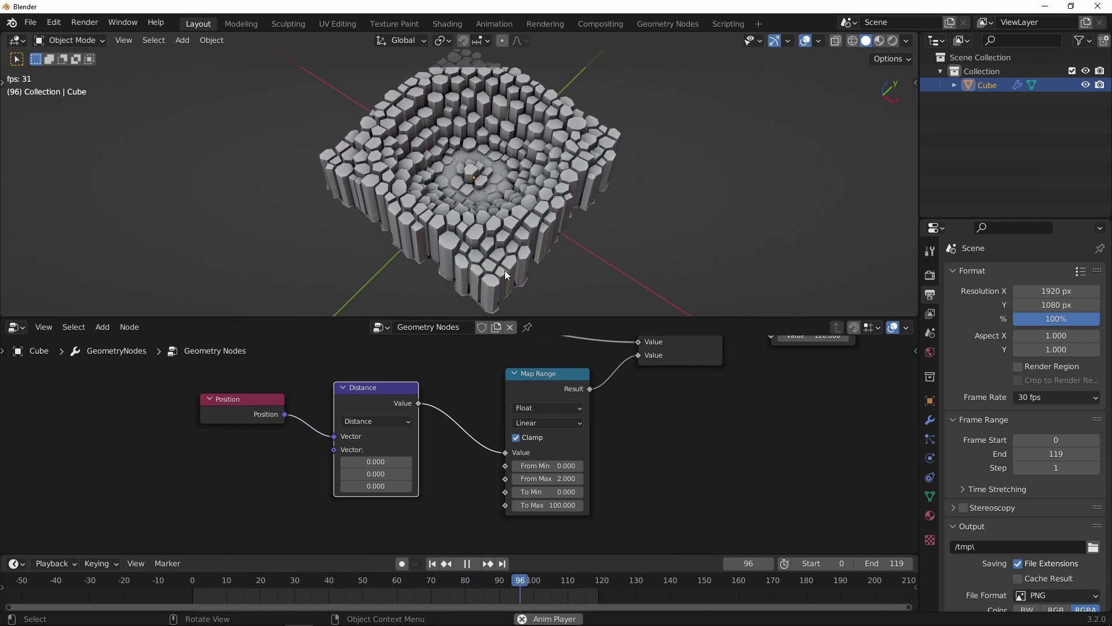
middle_click_drag(526, 465, 468, 474)
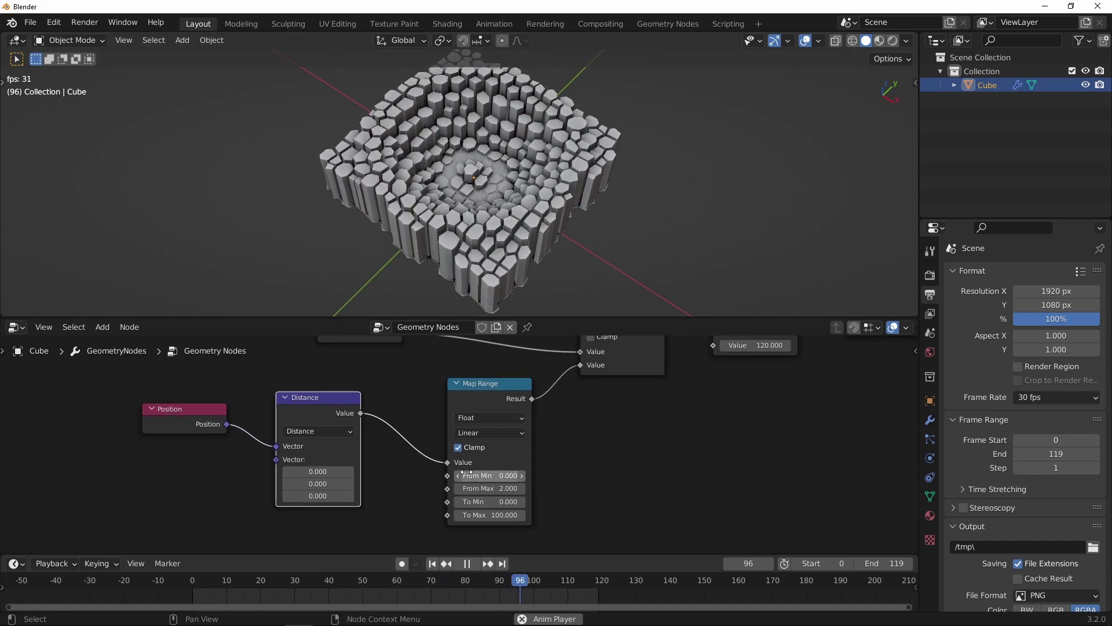
Step: Move the Position, Distance and Map Range nodes together, then the Add node, away from the Divide node
scroll(588, 445, "down", 2)
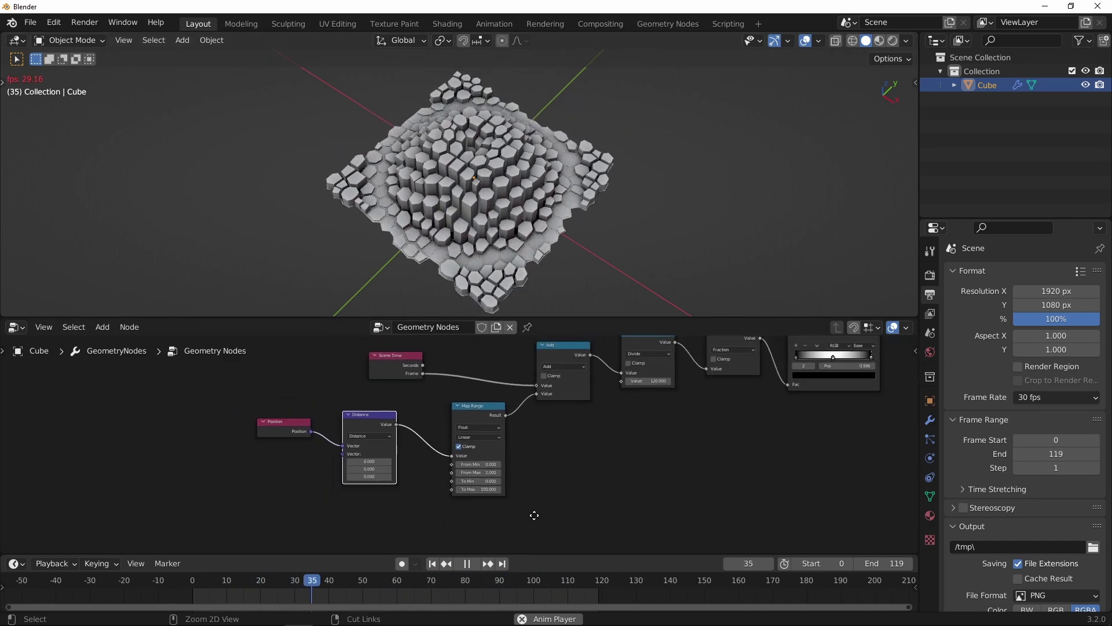
left_click_drag(253, 398, 493, 505)
left_click_drag(481, 407, 432, 409)
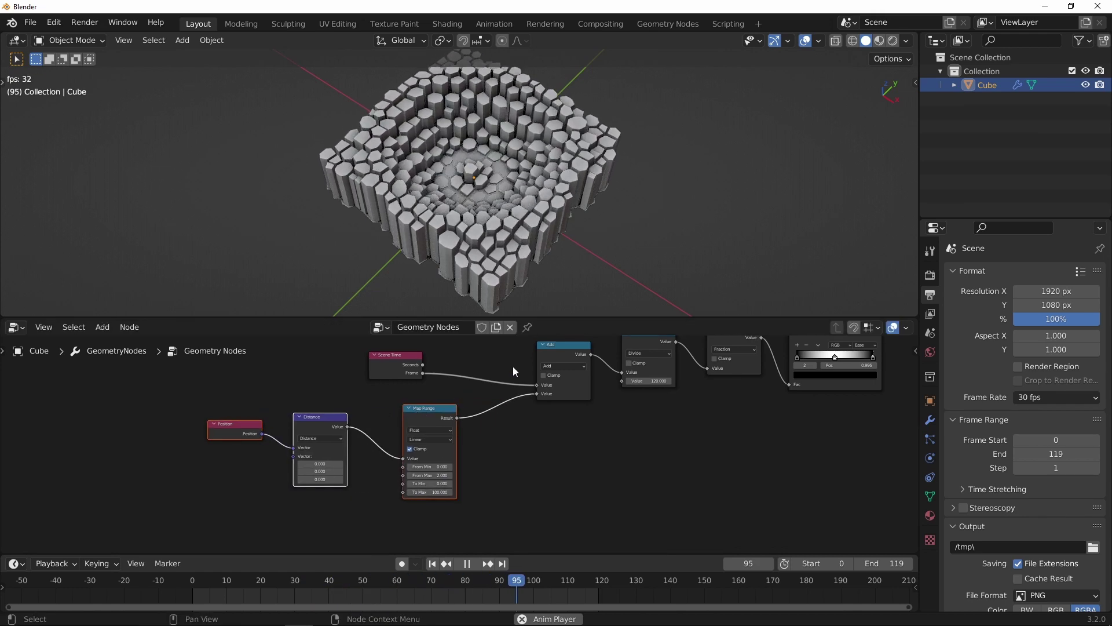
left_click_drag(540, 344, 463, 365)
Step: Duplicate the Add node and insert the copy between the original Add node and the Divide node
scroll(521, 359, "up", 2)
middle_click_drag(541, 417, 529, 415)
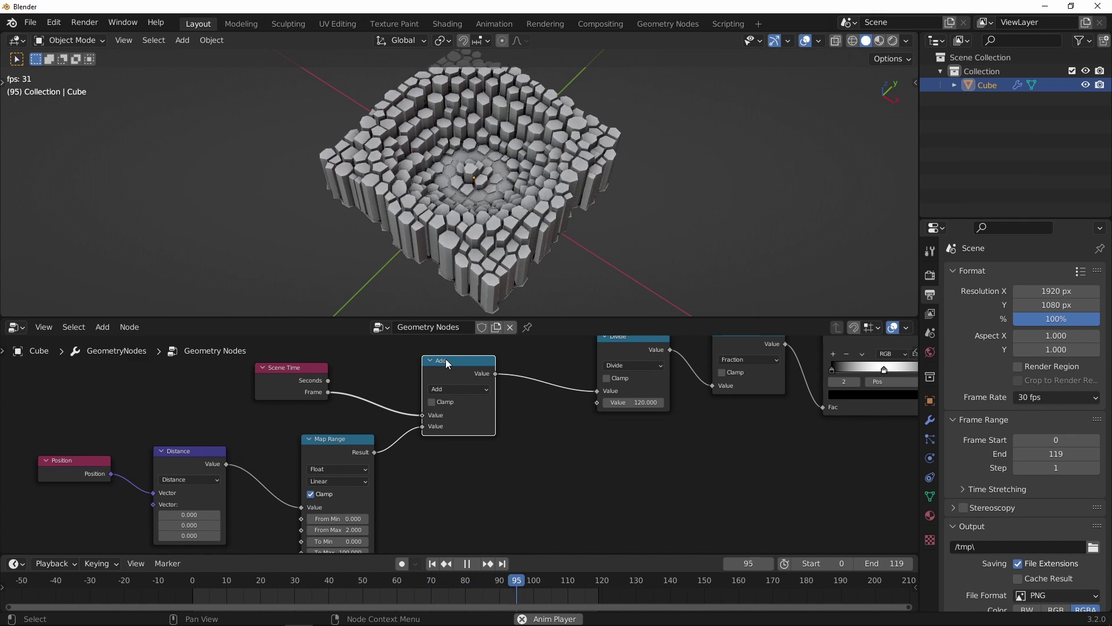
key("shift+d")
left_click(559, 362)
scroll(531, 390, "up", 1)
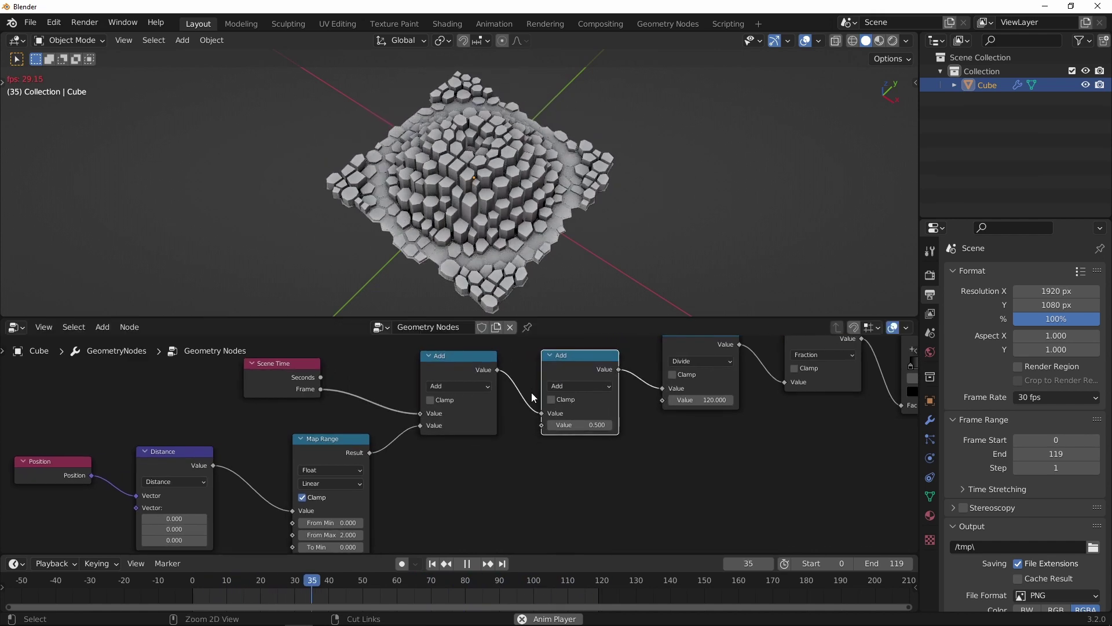
Step: Add a Random Value node and connect its Value output to the second Add node's free Value input
key("shift+a")
mouse_move(534, 491)
left_click(594, 470)
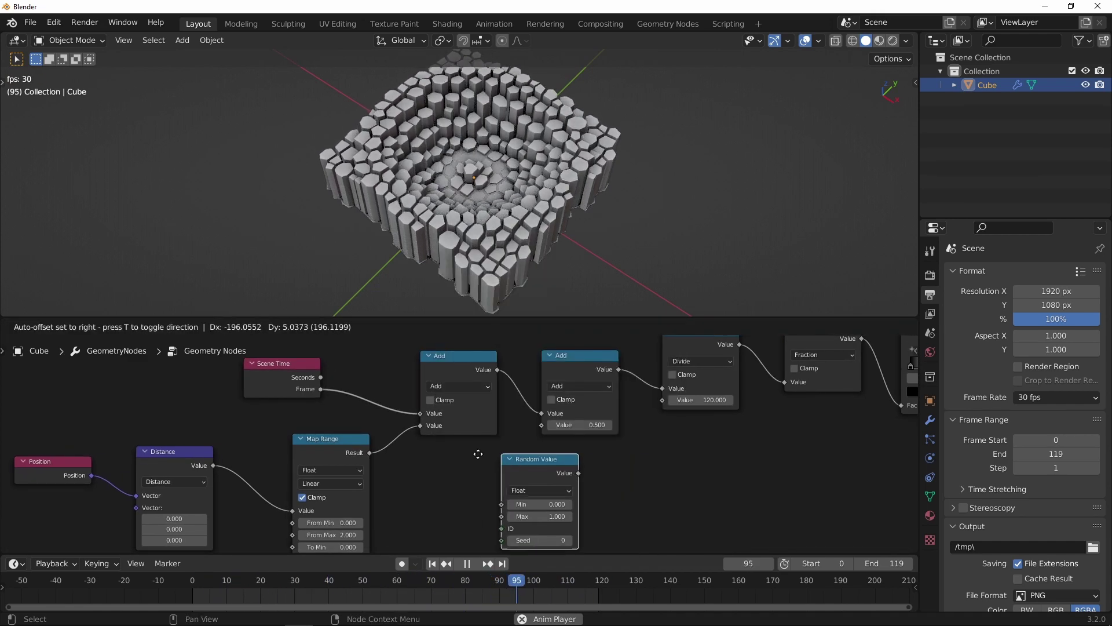
left_click(488, 430)
middle_click_drag(487, 429, 493, 414, "ctrl")
left_click_drag(515, 471, 555, 423)
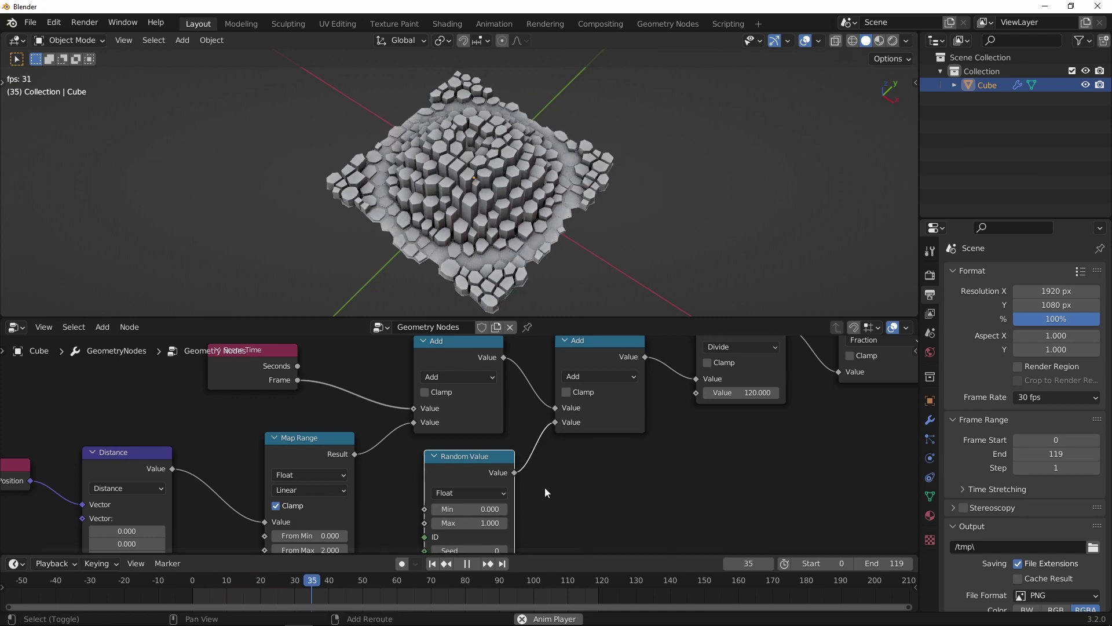
Step: Set the Random Value node's Max to 20 and orbit the columns to inspect the height variation
middle_click_drag(545, 490, 554, 446)
left_click(494, 480)
type("20")
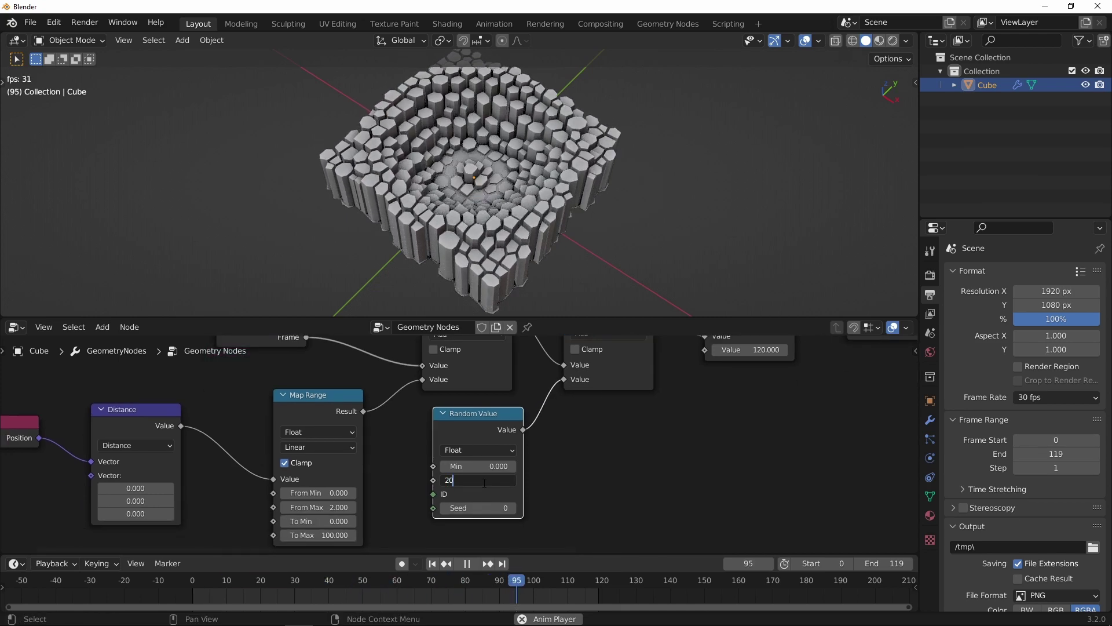
key("Return")
middle_click_drag(583, 149, 576, 188)
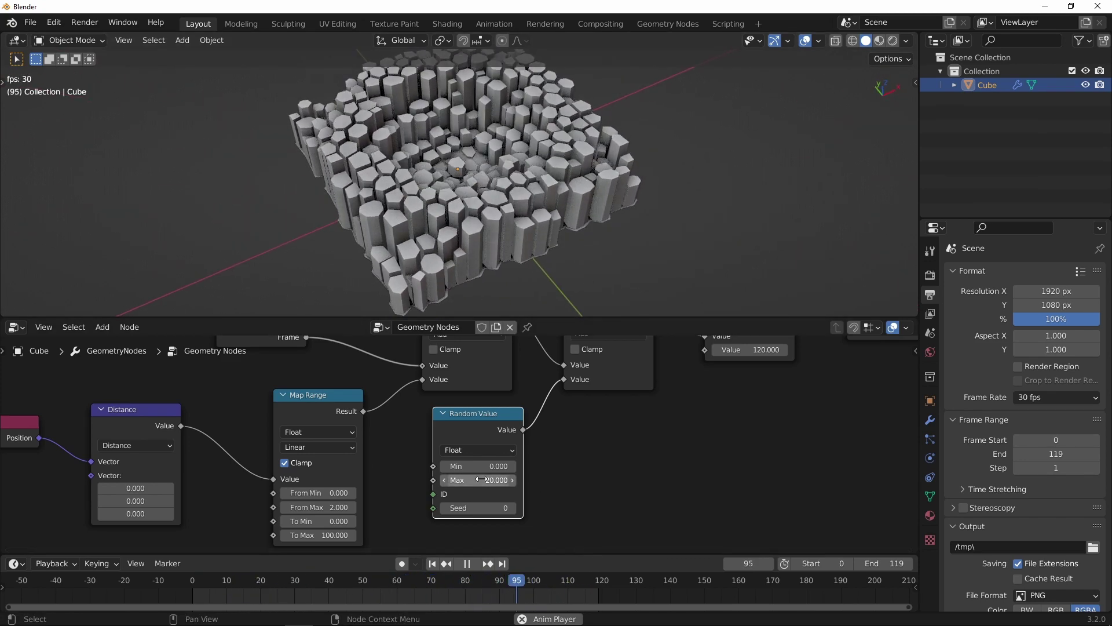
Step: Try a To Max of 64 on the Map Range node, and set it back to 100
middle_click_drag(482, 480, 507, 460)
left_click_drag(343, 514, 191, 516)
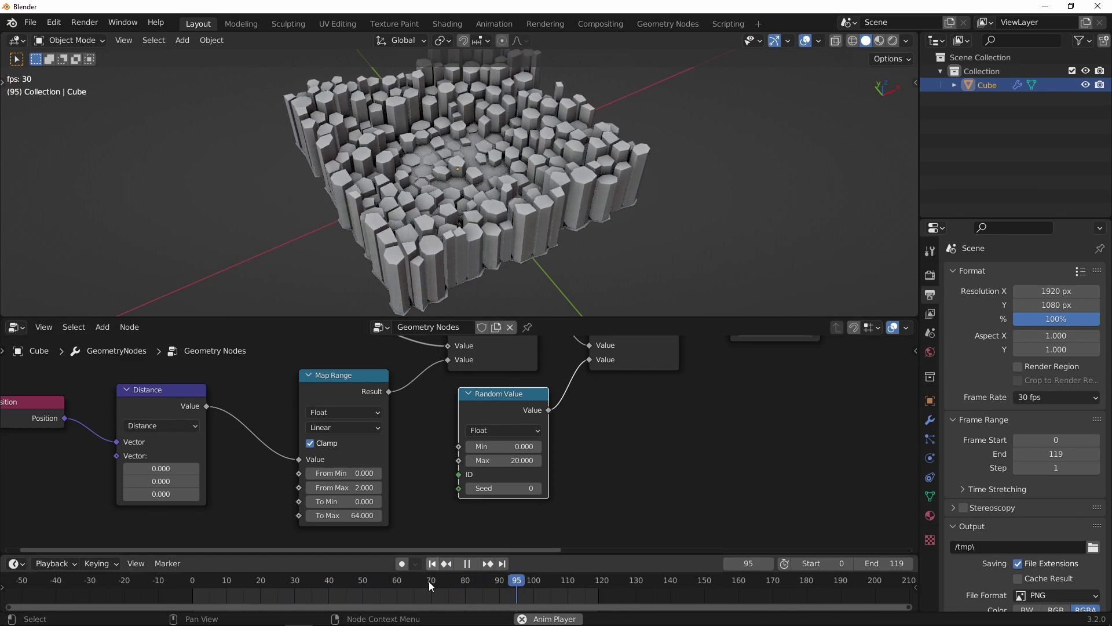
double_click(360, 515)
type("100")
key("Return")
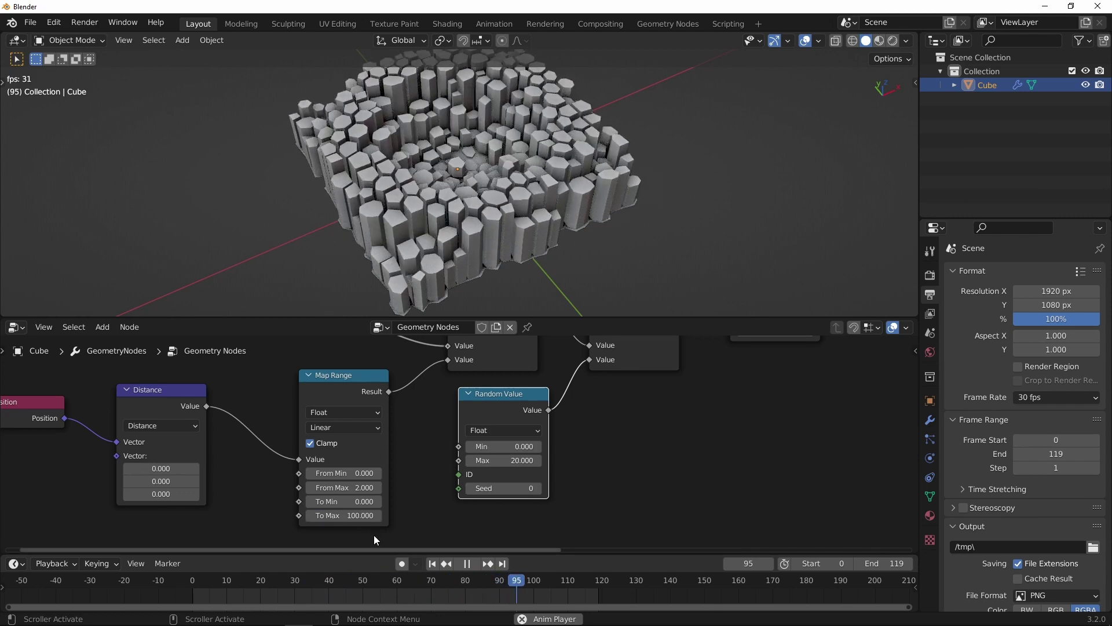
Step: Try a Max of 66.6 on the Random Value node, and set it back to 20
left_click_drag(520, 461, 811, 432)
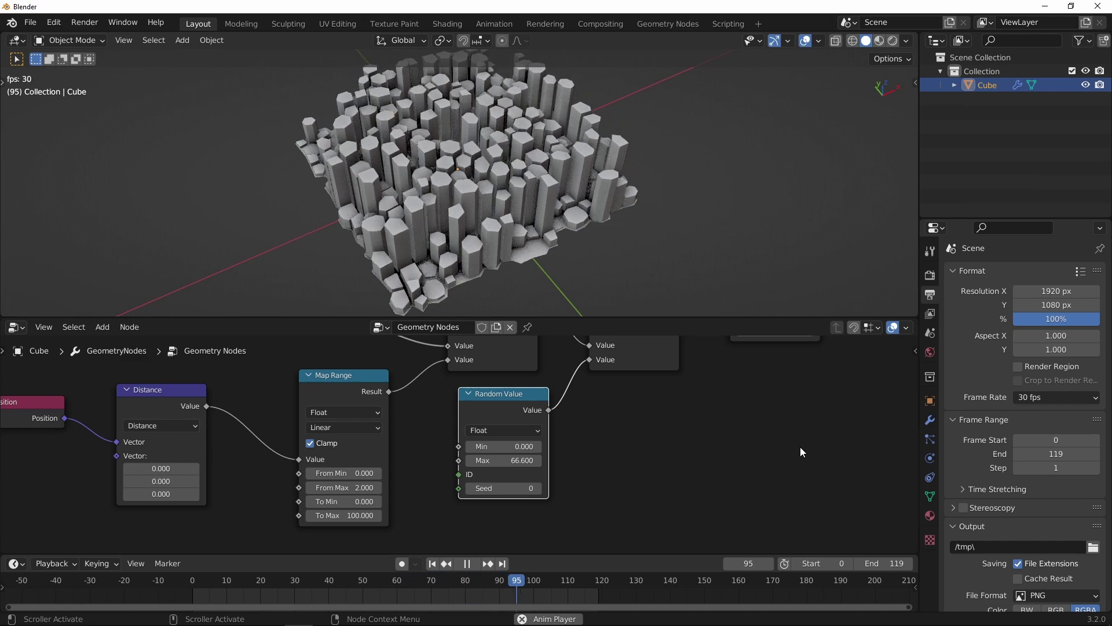
left_click(521, 460)
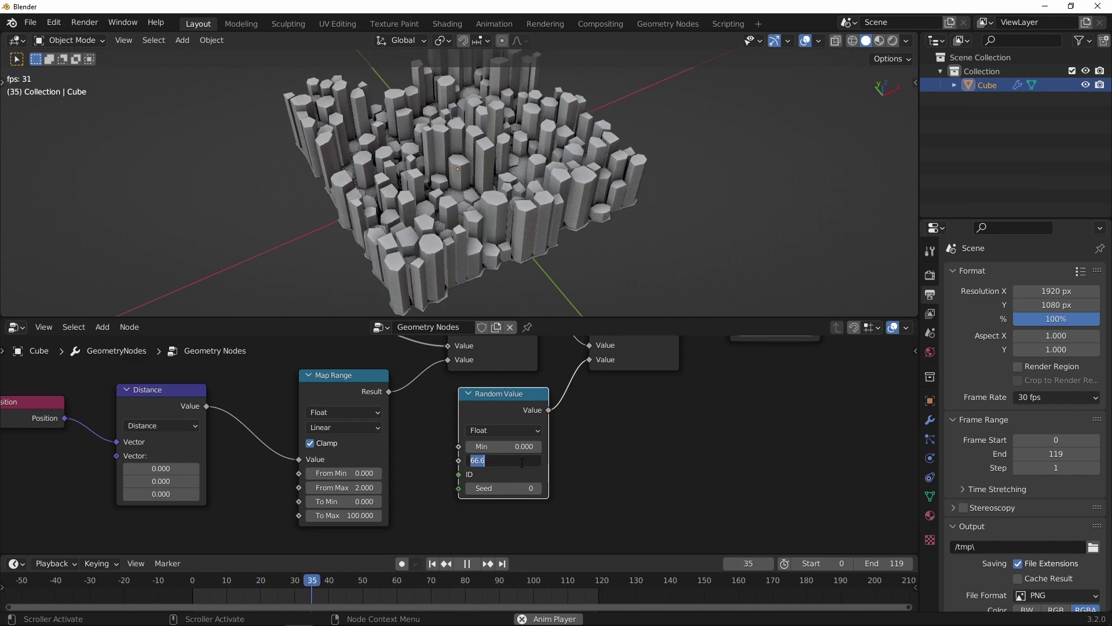
type("20")
key("Return")
Step: Enlarge the geometry node editor, split the 3D viewport and make the new area a wider Shader Editor
middle_click_drag(688, 395, 582, 476, "ctrl")
middle_click_drag(663, 435, 490, 489)
left_click_drag(601, 318, 601, 280)
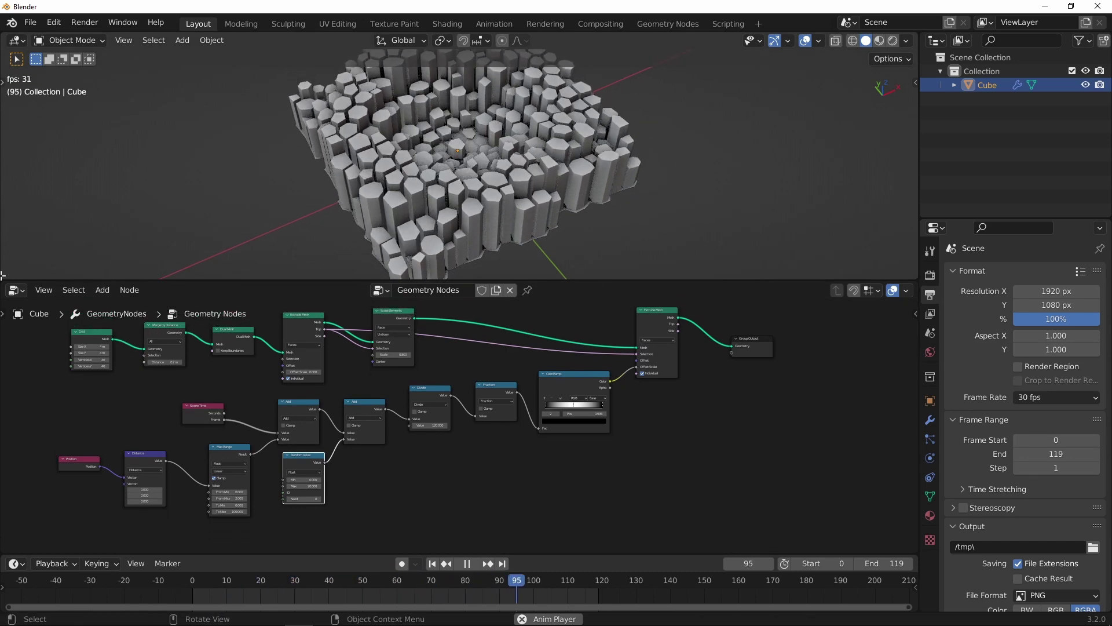
left_click_drag(2, 276, 331, 174)
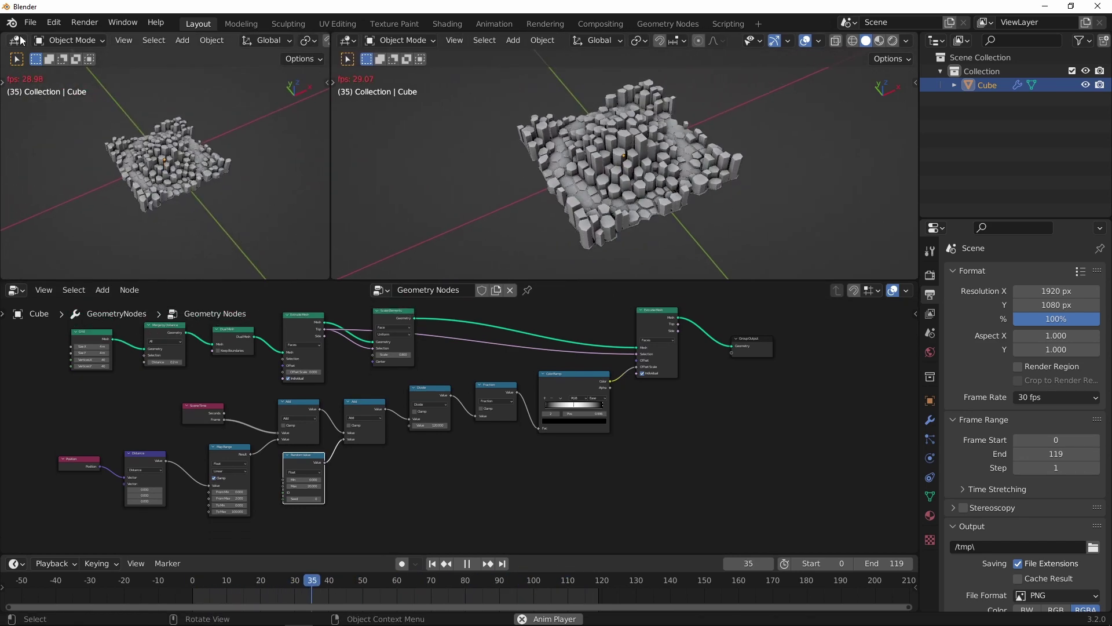
left_click(18, 40)
left_click(58, 152)
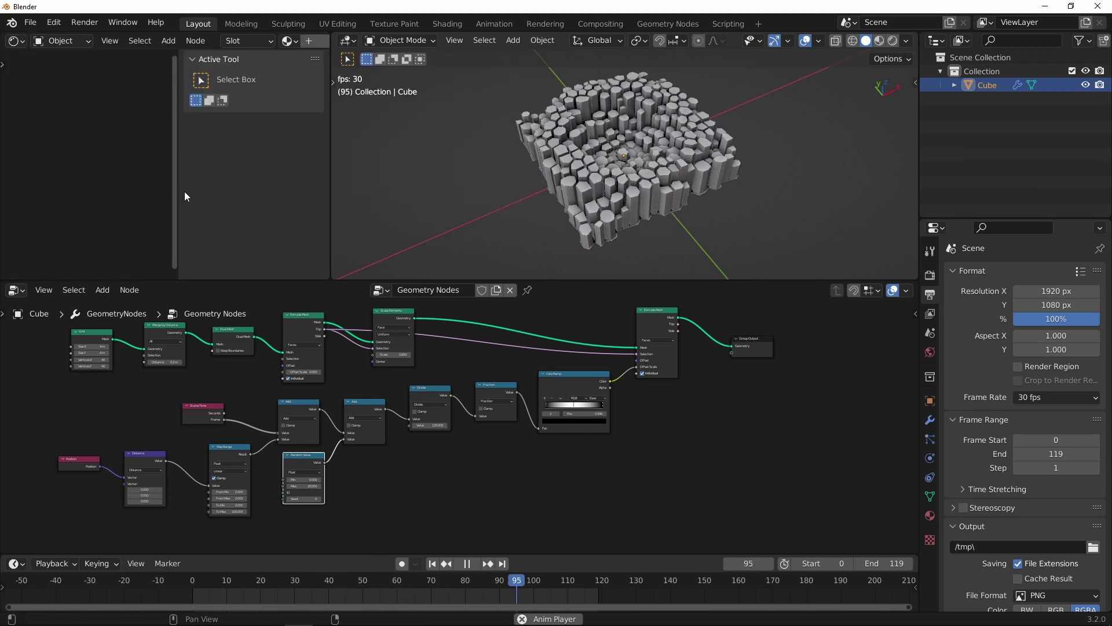
left_click_drag(177, 194, 399, 192)
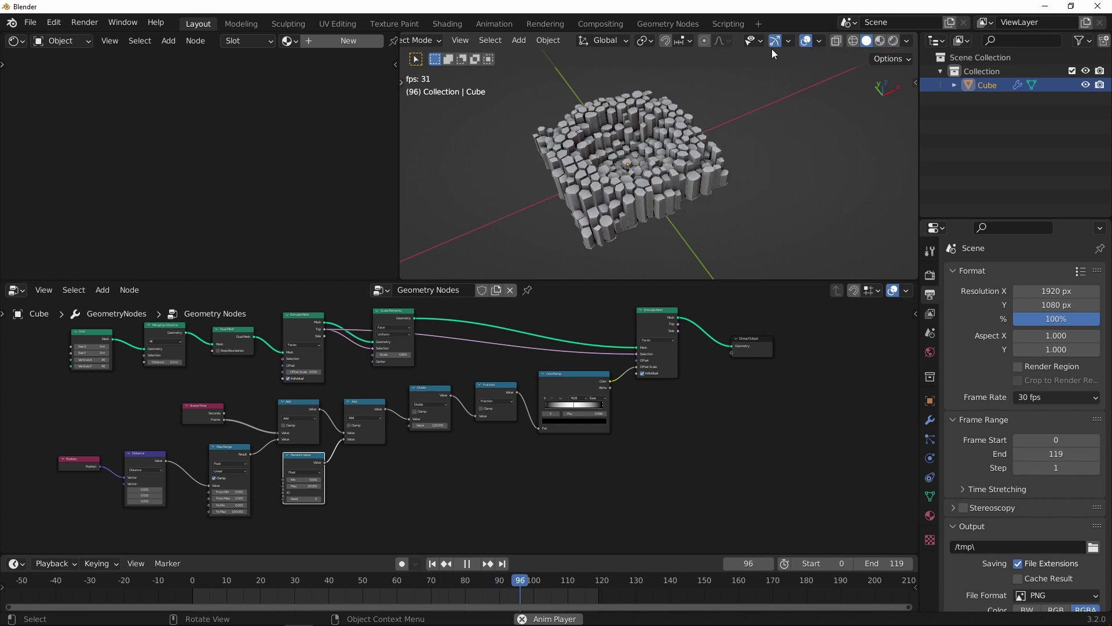
Step: Show rendered shading in the viewport and enable Ambient Occlusion with distance 3 m and factor 3.00, plus Screen Space Reflections
left_click(881, 41)
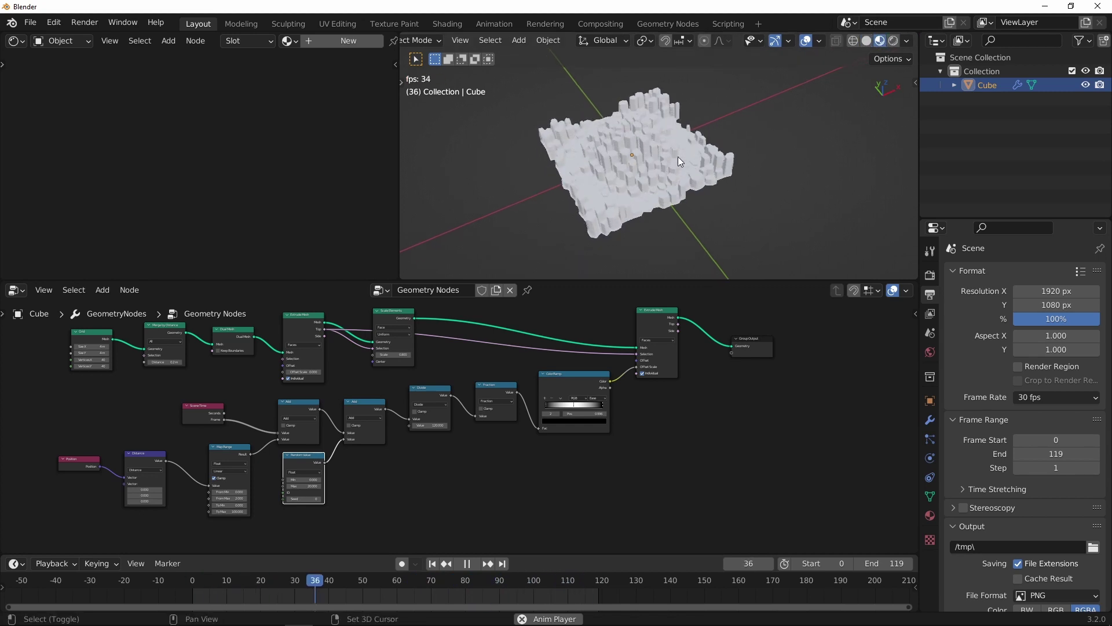
left_click(930, 273)
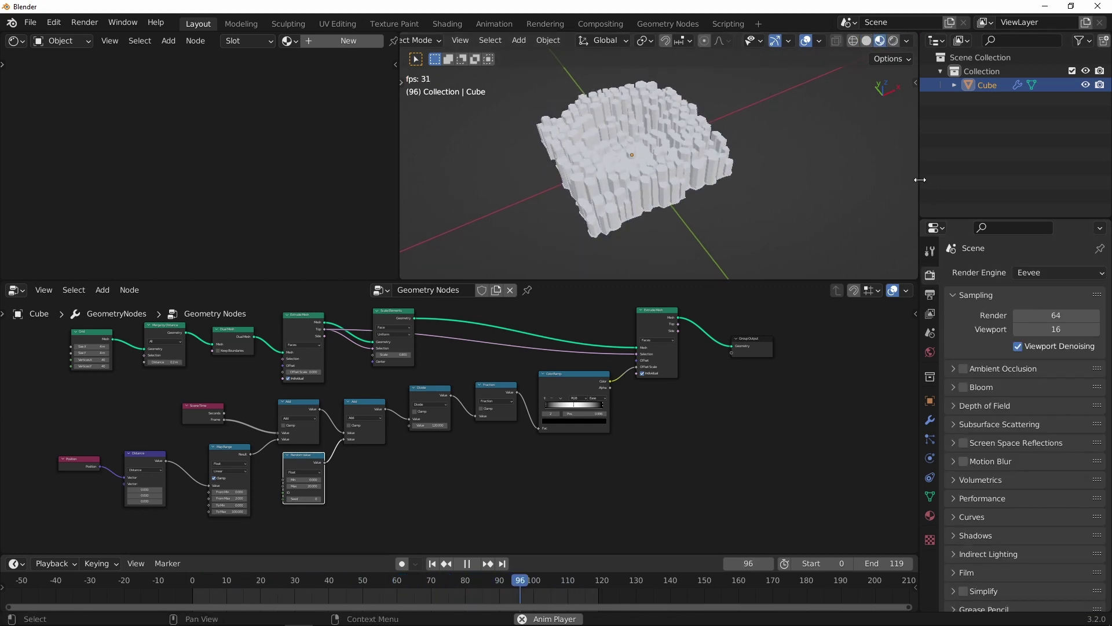
left_click_drag(919, 180, 903, 186)
left_click(944, 369)
left_click(961, 369)
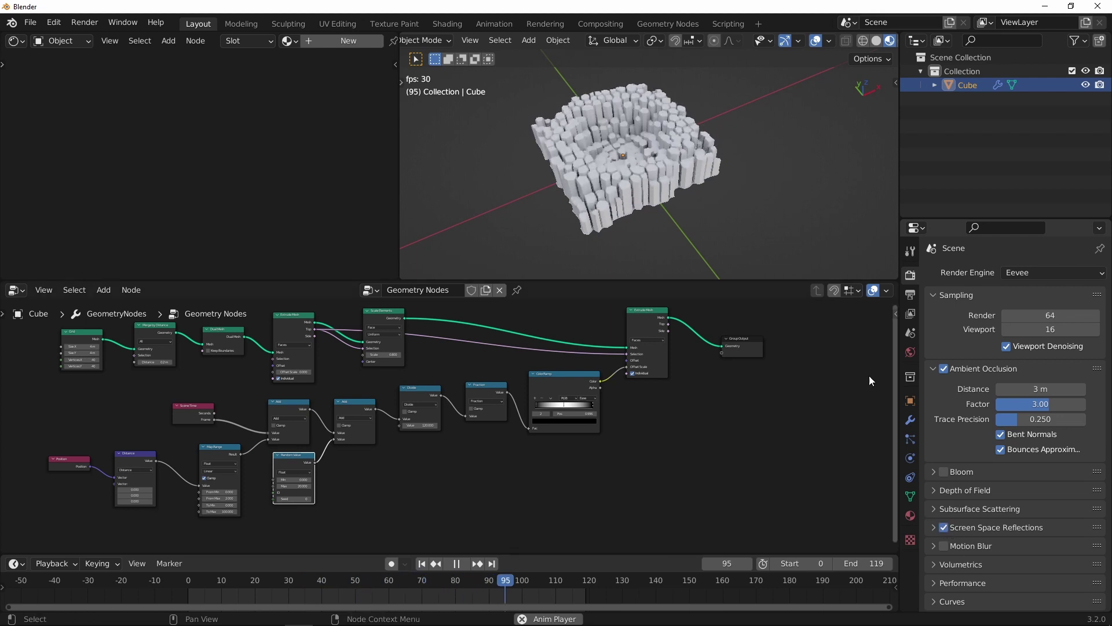
scroll(640, 143, "up", 1)
middle_click_drag(640, 152, 686, 174)
Step: Assign the existing material named Material to the cube
left_click(910, 516)
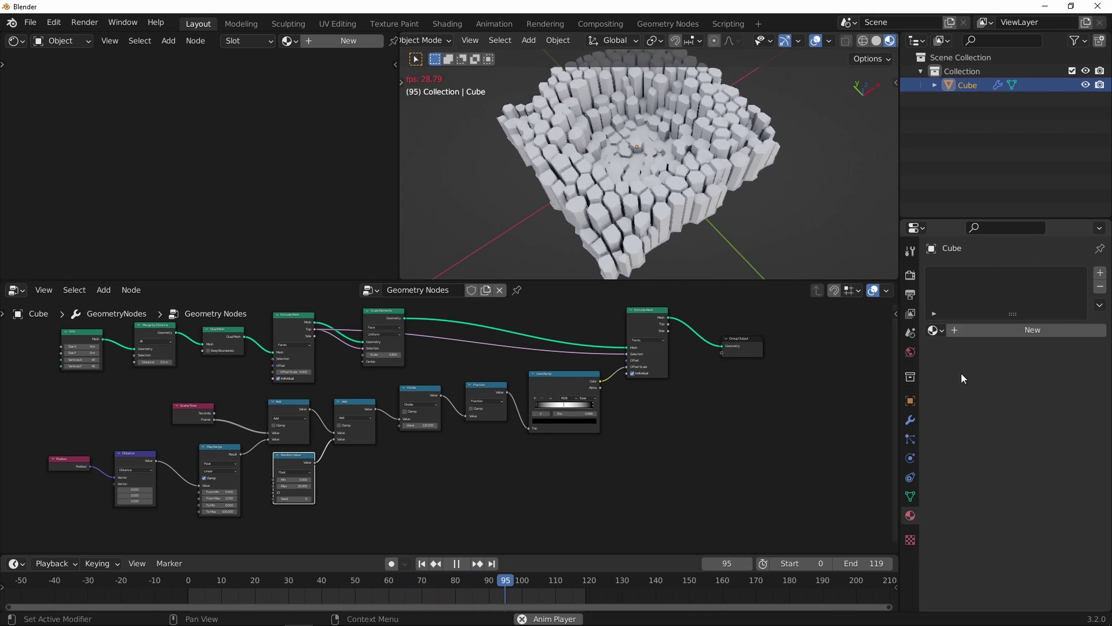
left_click(934, 329)
left_click(895, 352)
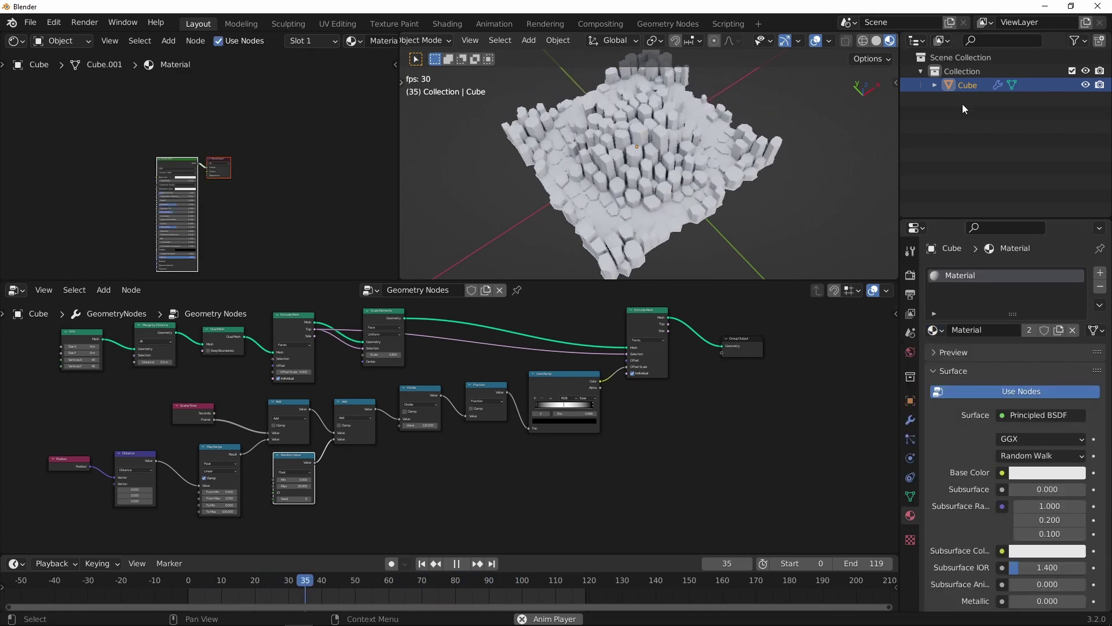
Step: Rename the cube's material as red and set its base color to a saturated red
double_click(965, 276)
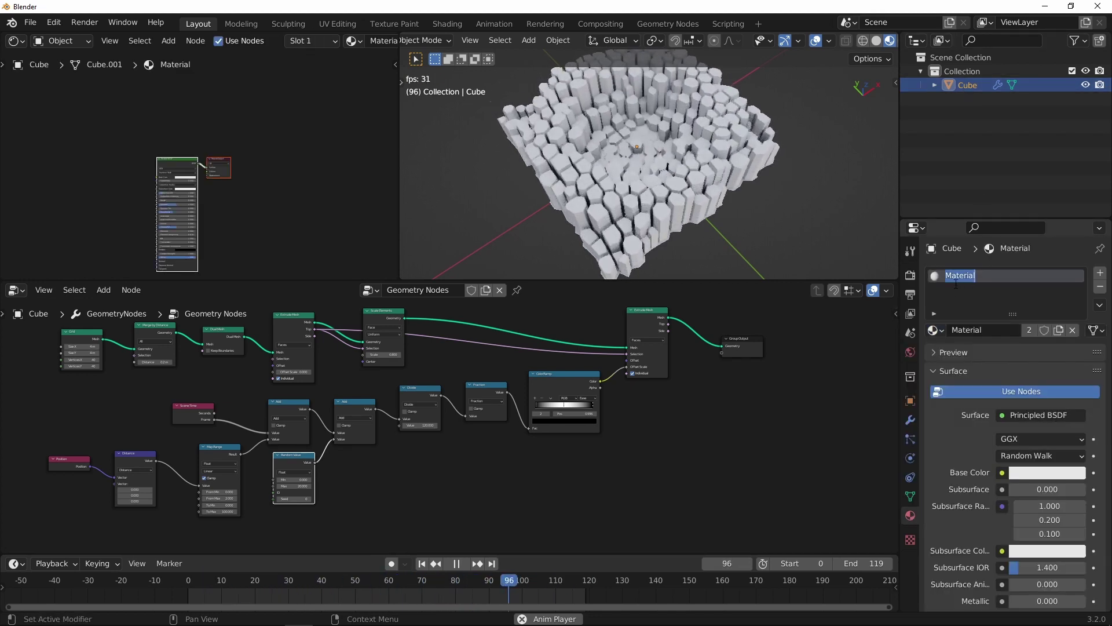
type("red")
key("Return")
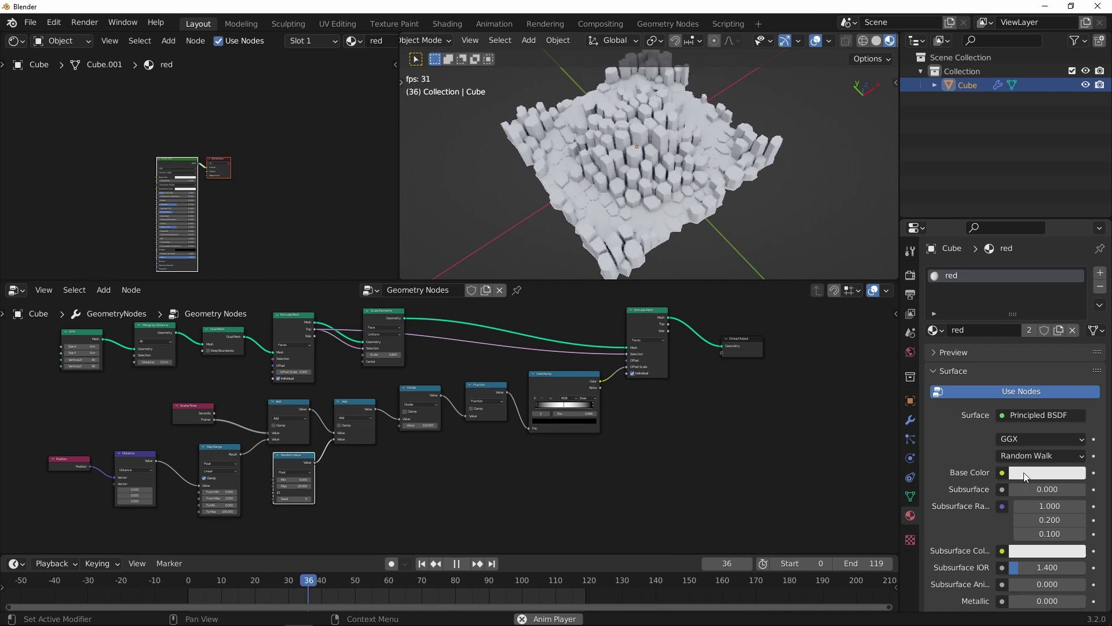
left_click(1024, 473)
left_click_drag(1033, 336, 1010, 384)
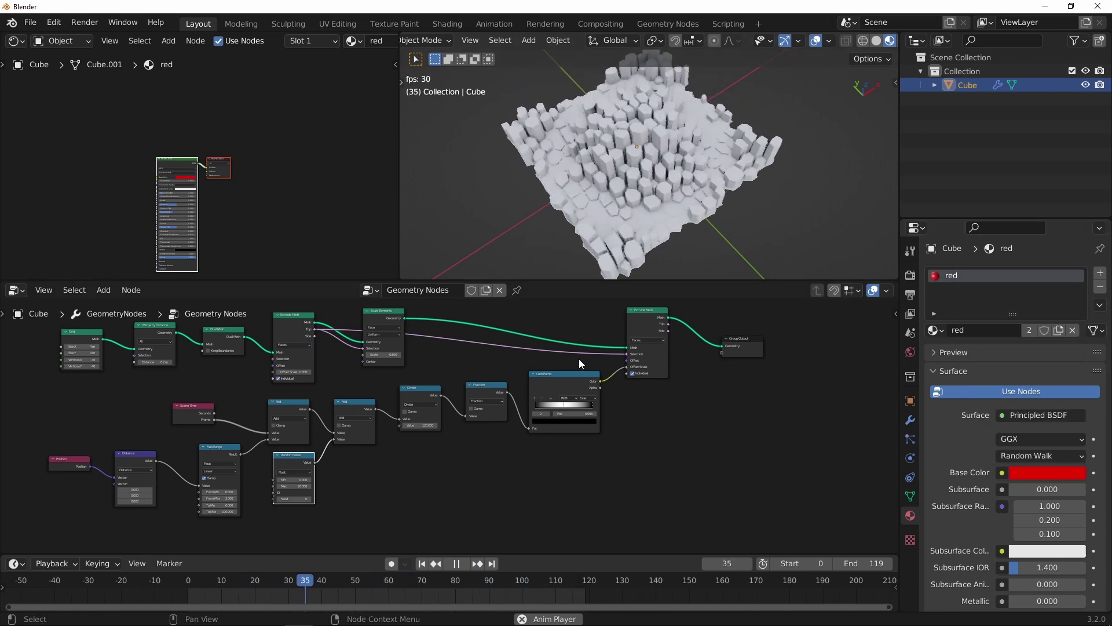
Step: Move the Grid, Merge by Distance and Dual Mesh nodes together away from the first Extrude Mesh node
middle_click_drag(367, 375, 550, 413, "shift")
left_click_drag(226, 331, 425, 415)
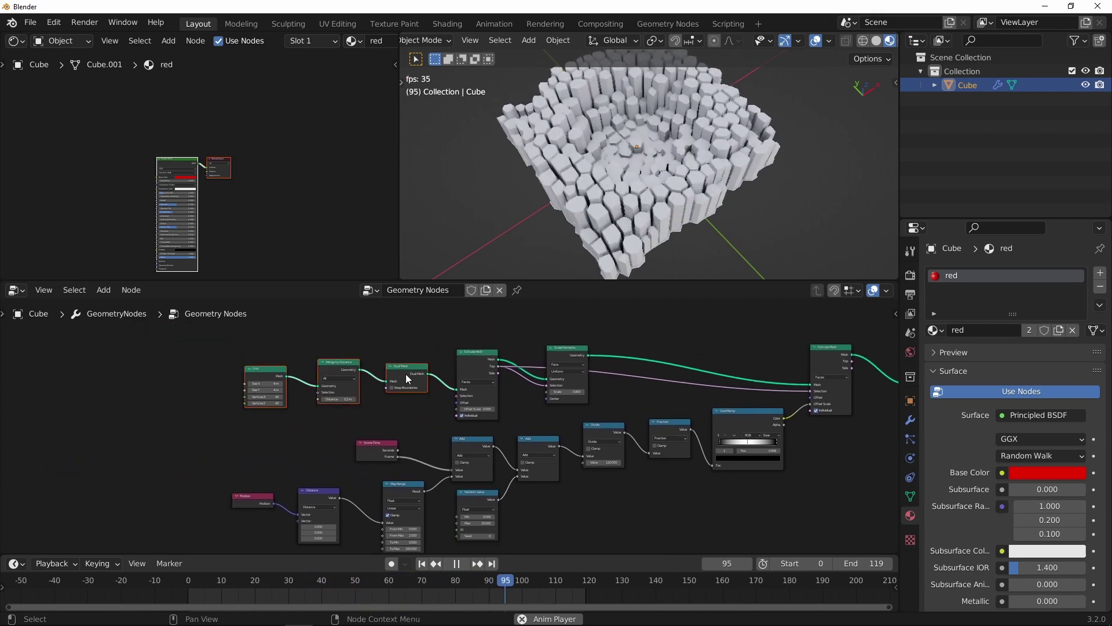
left_click_drag(407, 378, 308, 385)
scroll(359, 347, "up", 4)
left_click(394, 329)
Step: Insert a Set Material node between the Dual Mesh and first Extrude Mesh nodes and assign the red material in it
key("shift+a")
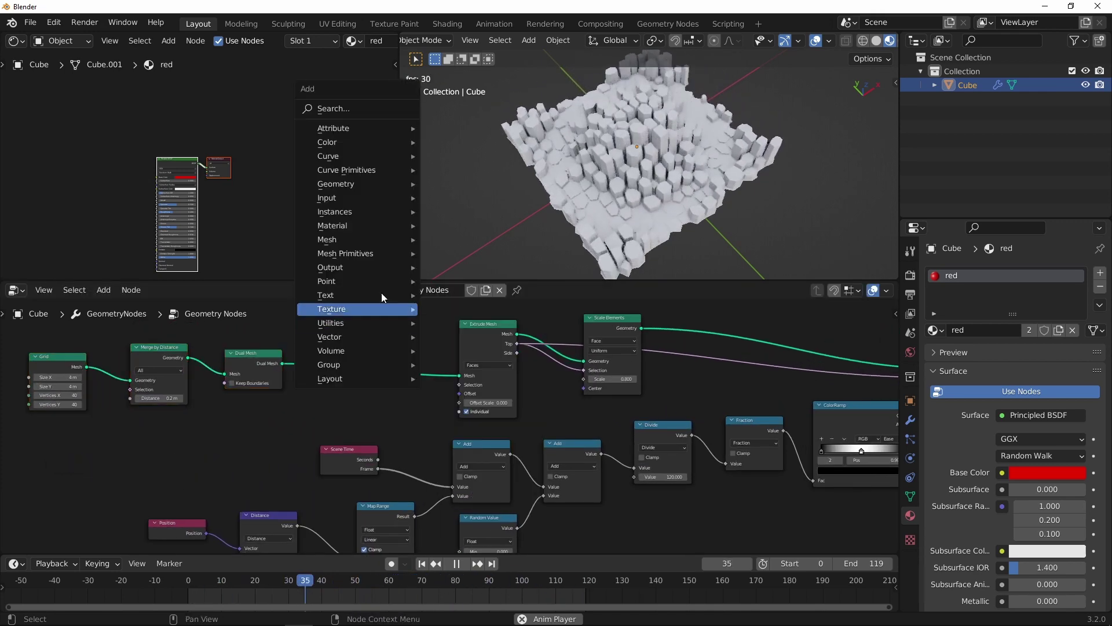
mouse_move(371, 226)
left_click(444, 279)
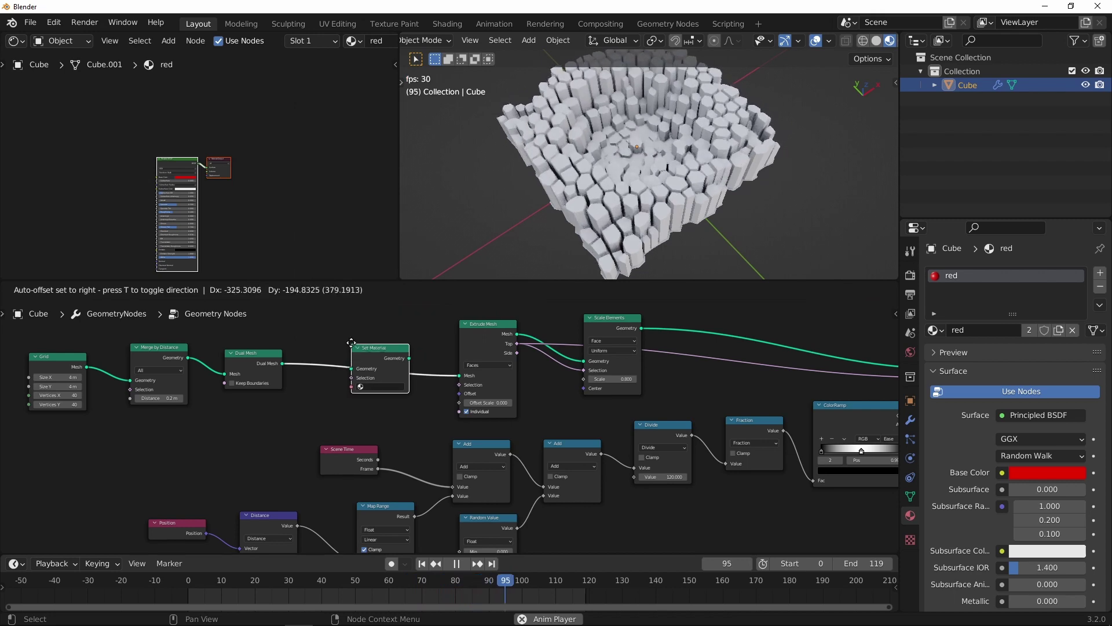
left_click(304, 328)
scroll(323, 367, "up", 2)
left_click(322, 367)
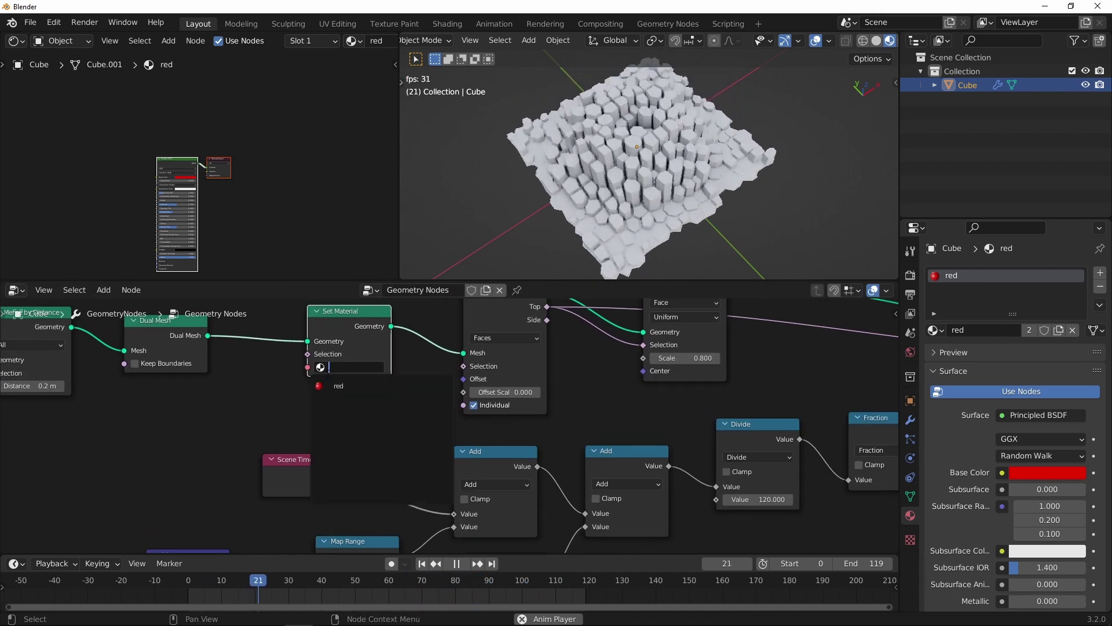
left_click(335, 385)
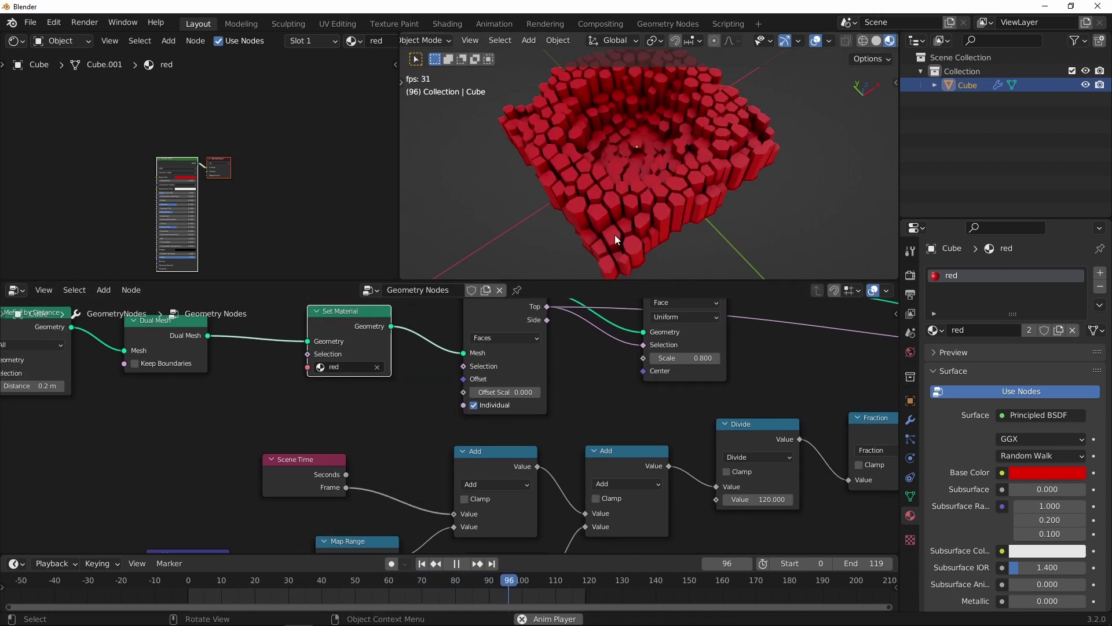
Step: Add a second material slot to the cube with a new material named top
scroll(667, 458, "down", 5)
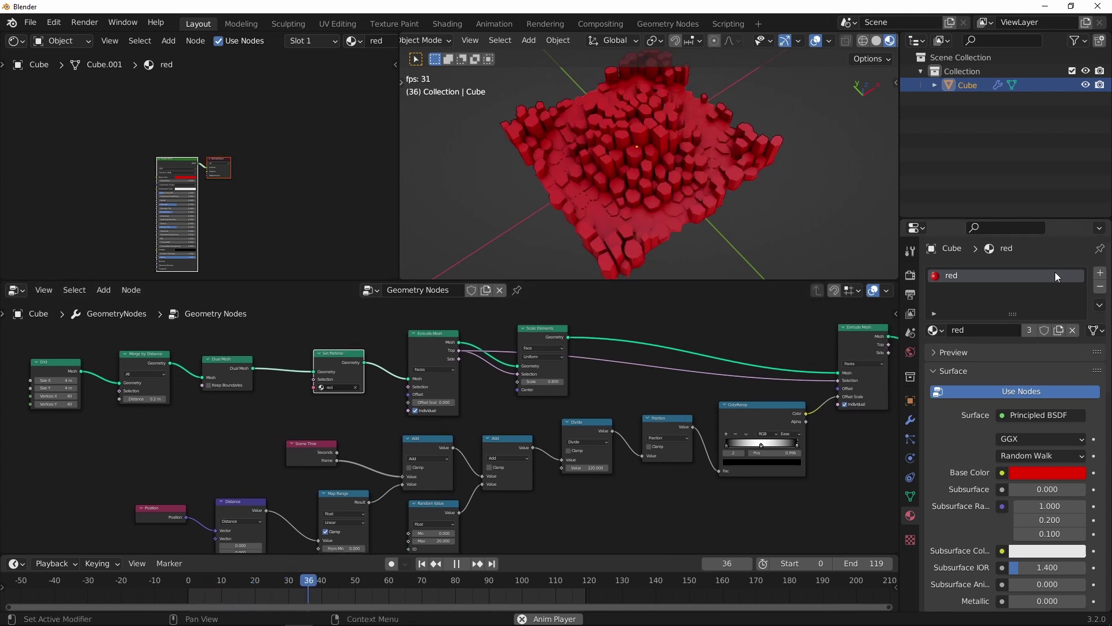
left_click(1099, 273)
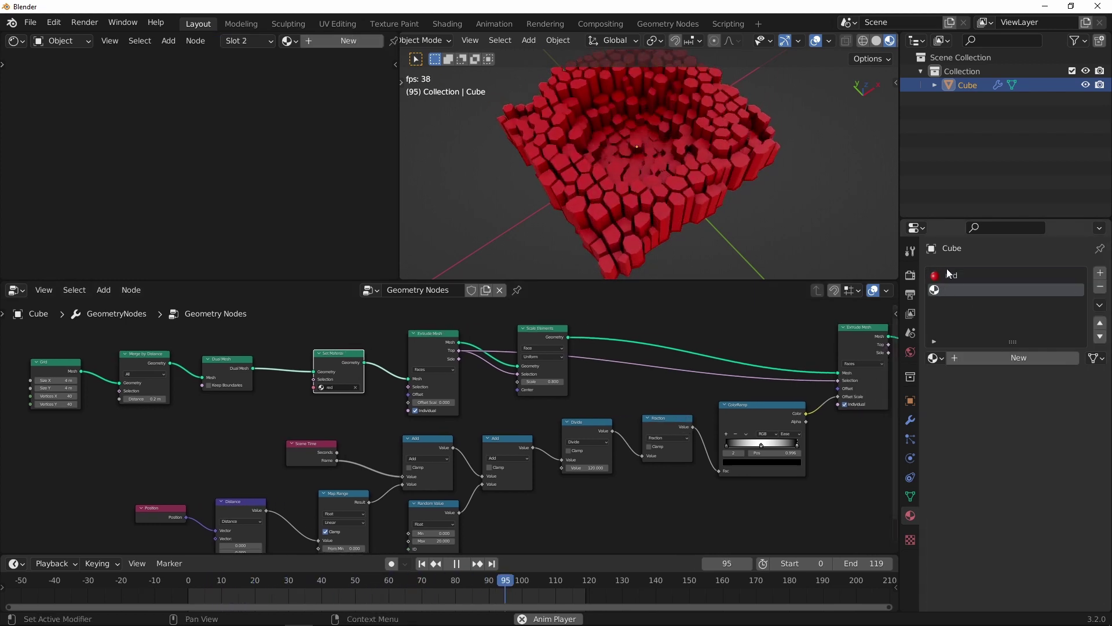
left_click(991, 358)
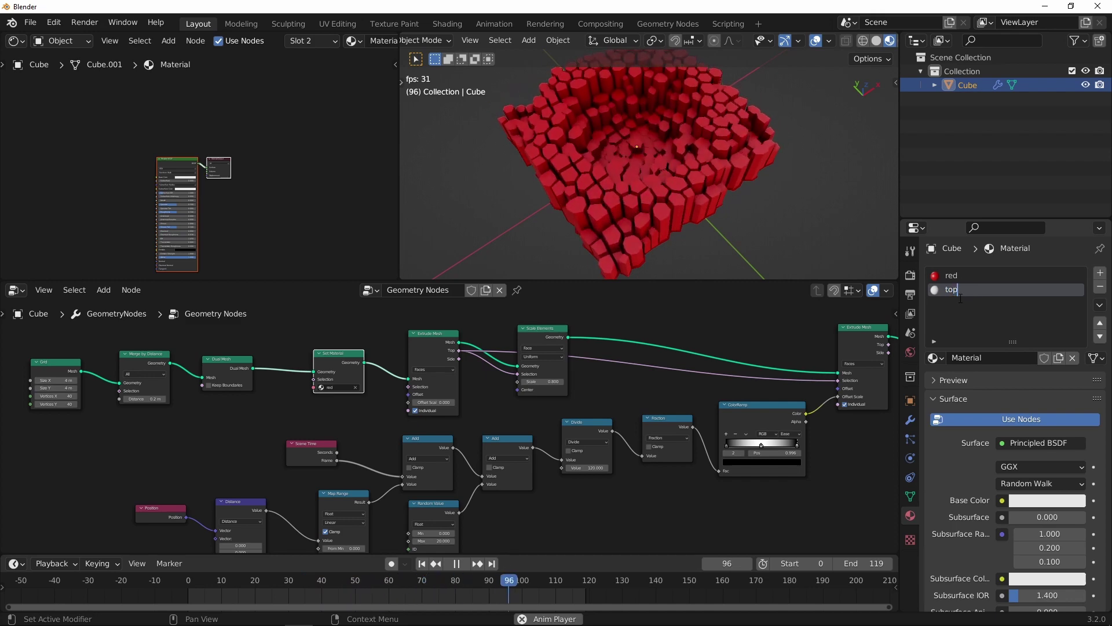
Step: Insert a Set Material node between the final Extrude Mesh and Group Output nodes and assign the top material in it
middle_click_drag(769, 380, 673, 396, "ctrl")
left_click_drag(673, 398, 748, 393)
middle_click_drag(677, 364, 624, 369)
key("shift+a")
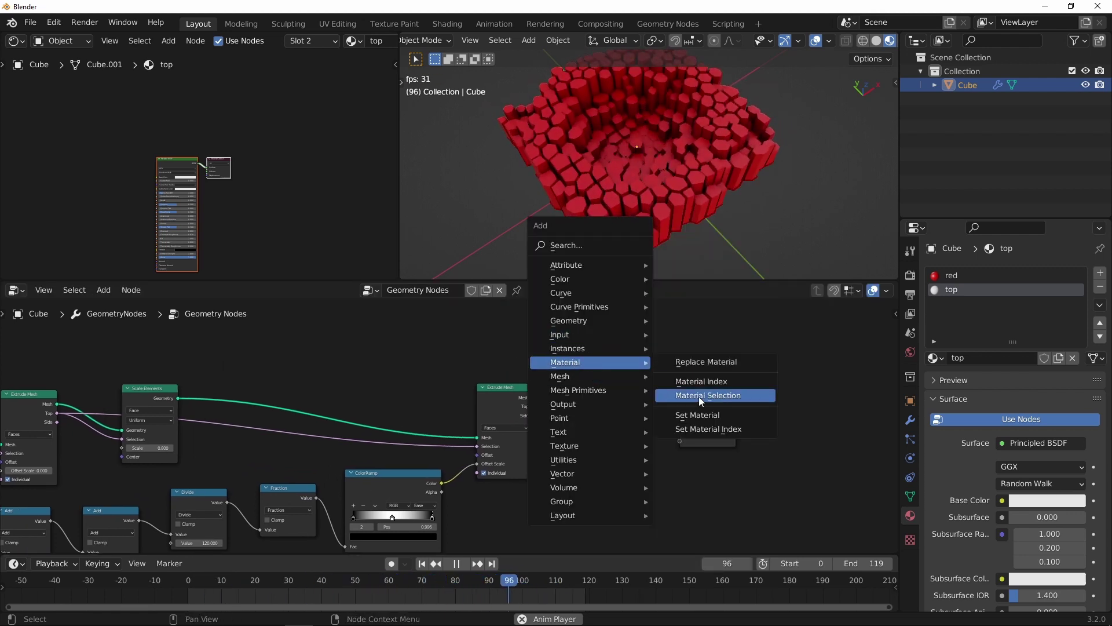
left_click(698, 415)
left_click(600, 398)
middle_click_drag(601, 397, 685, 368, "ctrl")
middle_click_drag(679, 432, 607, 432)
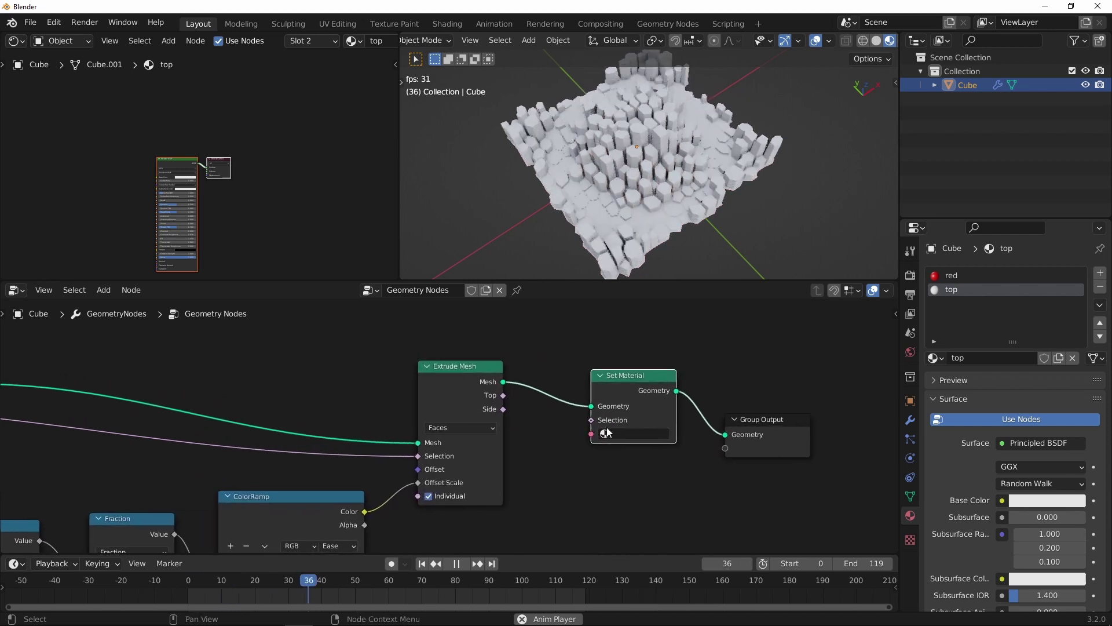
left_click(608, 432)
left_click(627, 464)
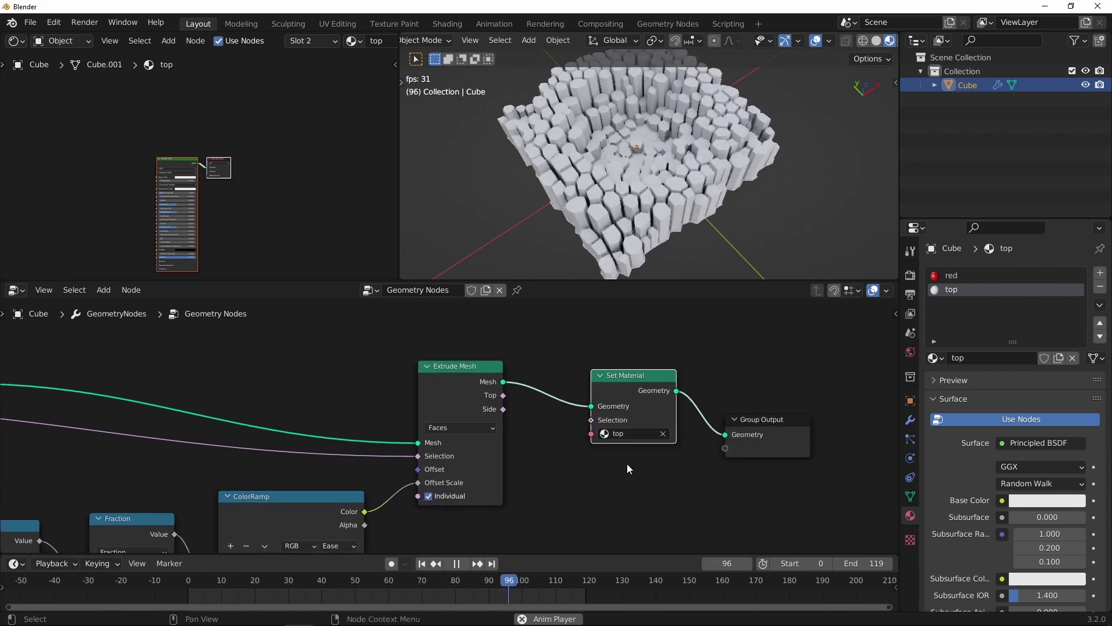
Step: Move the Group Output node aside and connect the final Extrude Mesh node's Top output to the Set Material node's Selection
left_click_drag(744, 418, 781, 379)
scroll(627, 342, "up", 1)
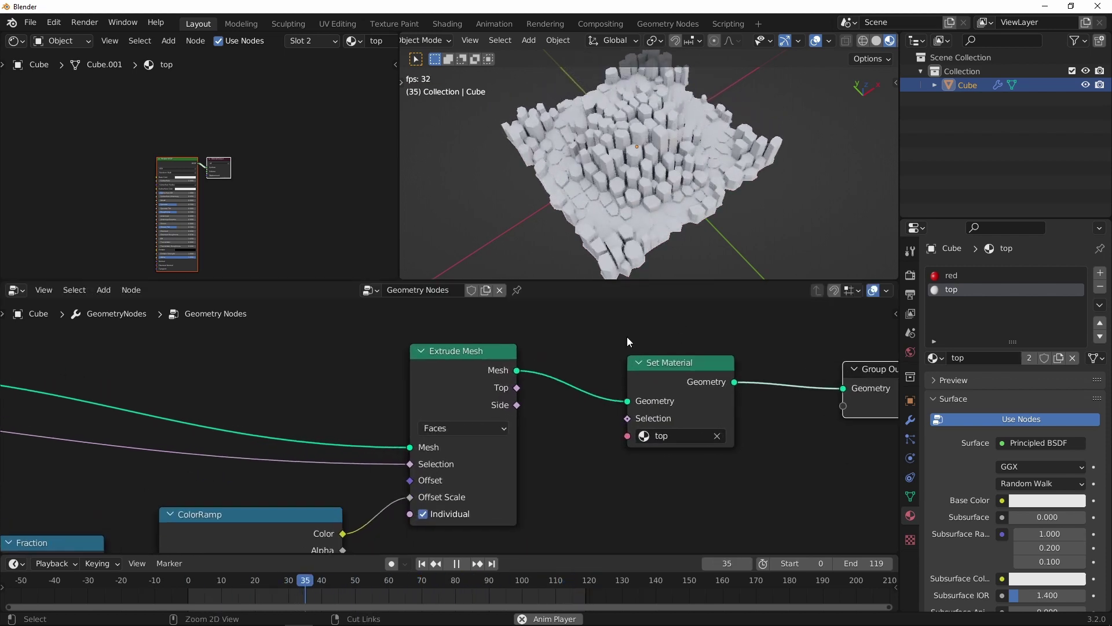
middle_click_drag(521, 387, 480, 402)
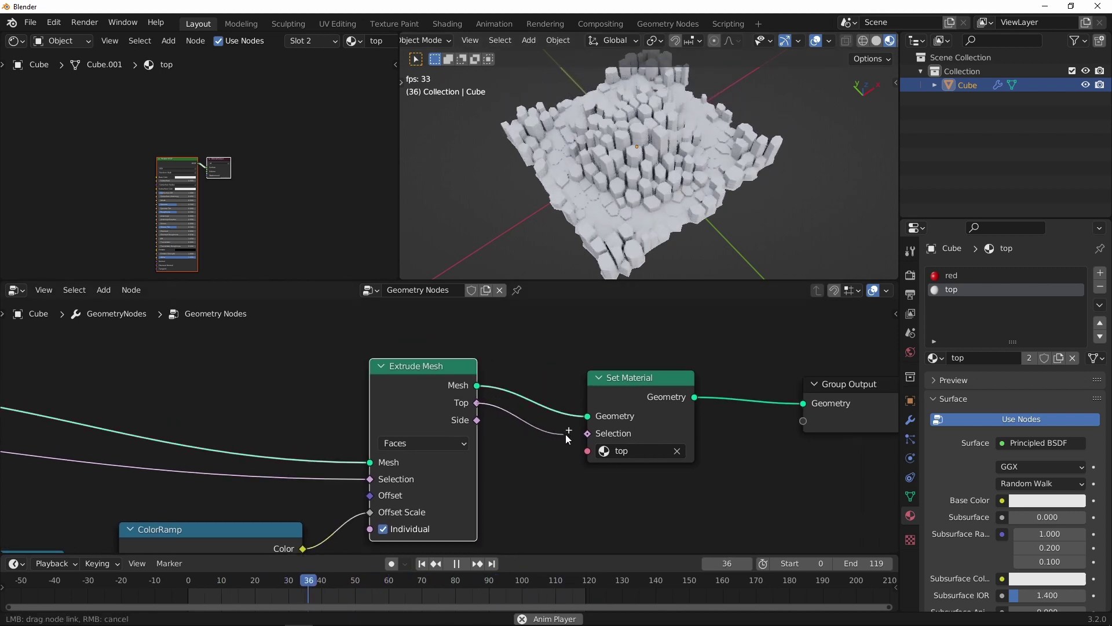
left_click_drag(588, 433, 589, 433)
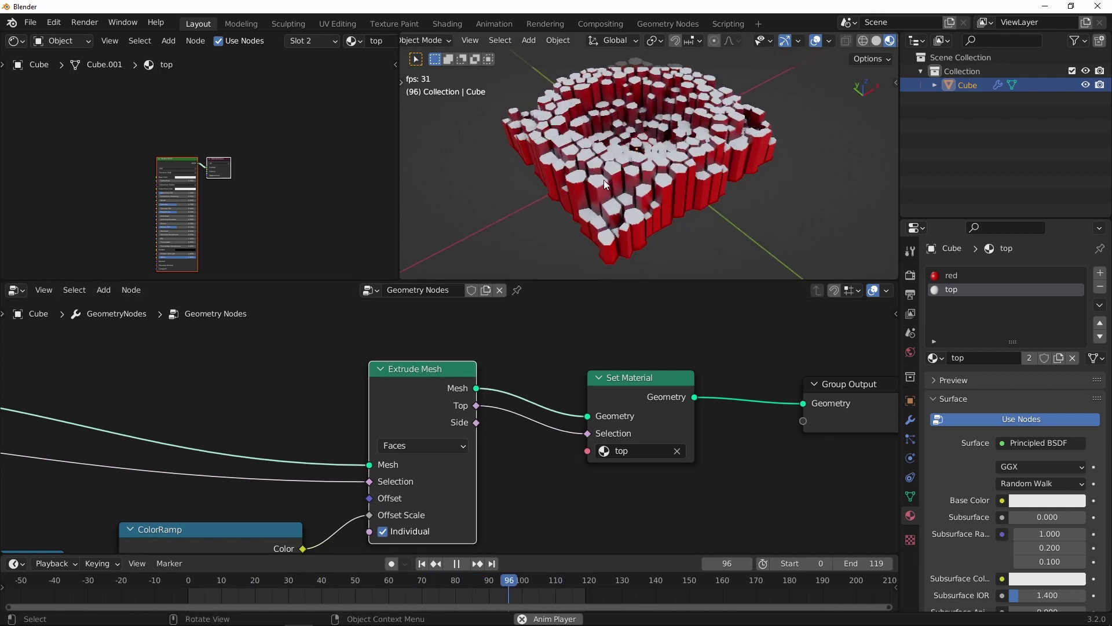
scroll(600, 379, "down", 2)
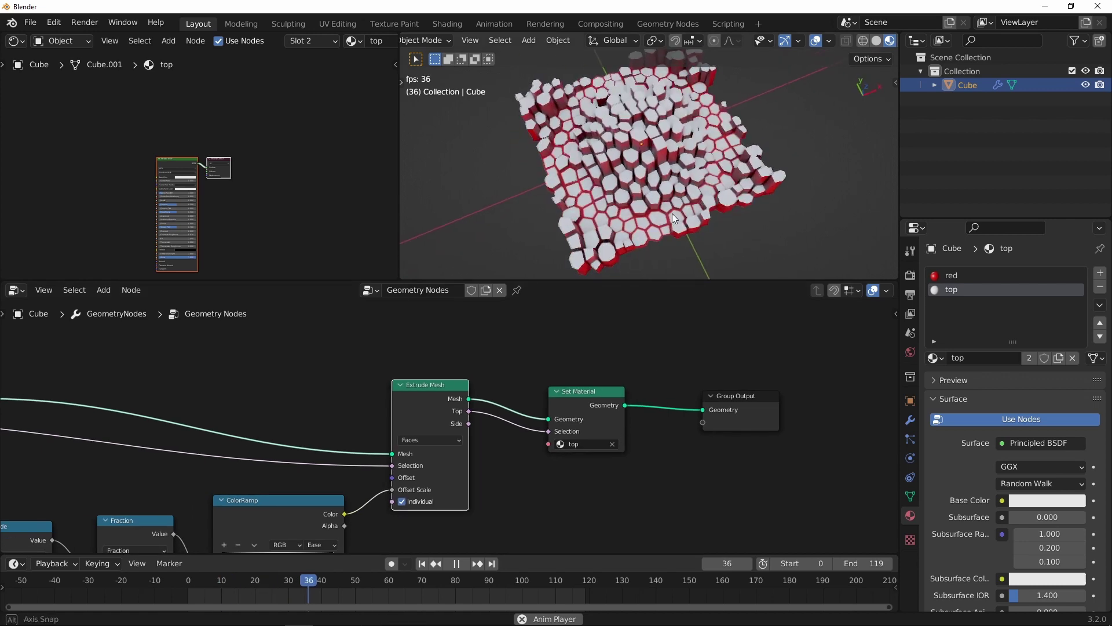
Step: Spread out the Group Output, final Extrude Mesh, Set Material and ColorRamp nodes, leaving space before the Group Output
scroll(534, 330, "down", 2)
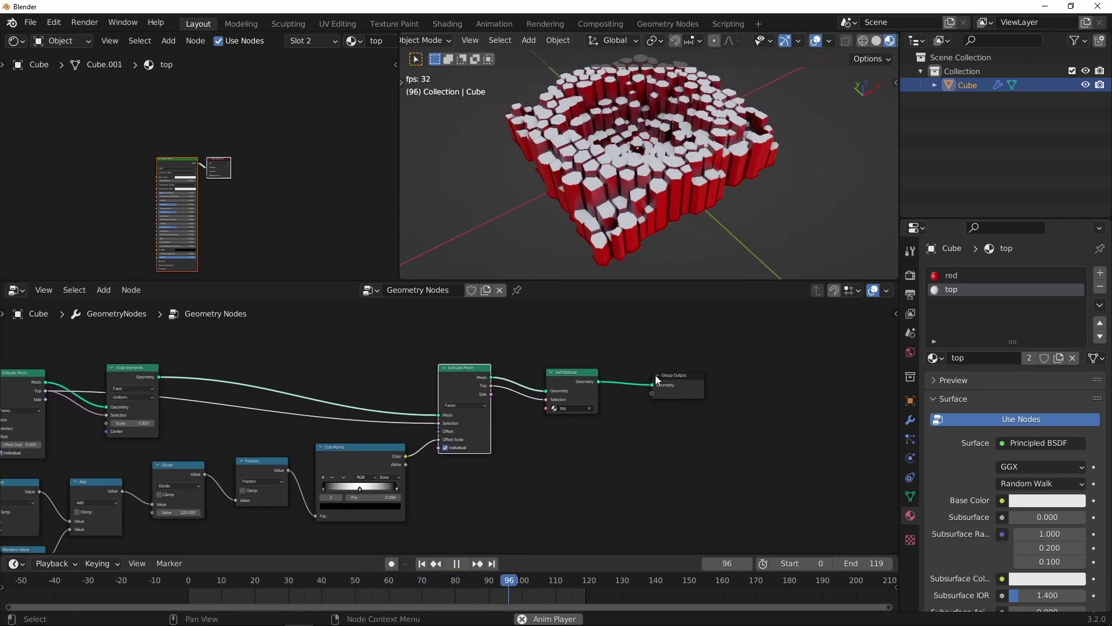
left_click_drag(683, 377, 764, 372)
left_click_drag(474, 369, 479, 349)
left_click_drag(571, 372, 592, 351)
scroll(500, 465, "up", 2)
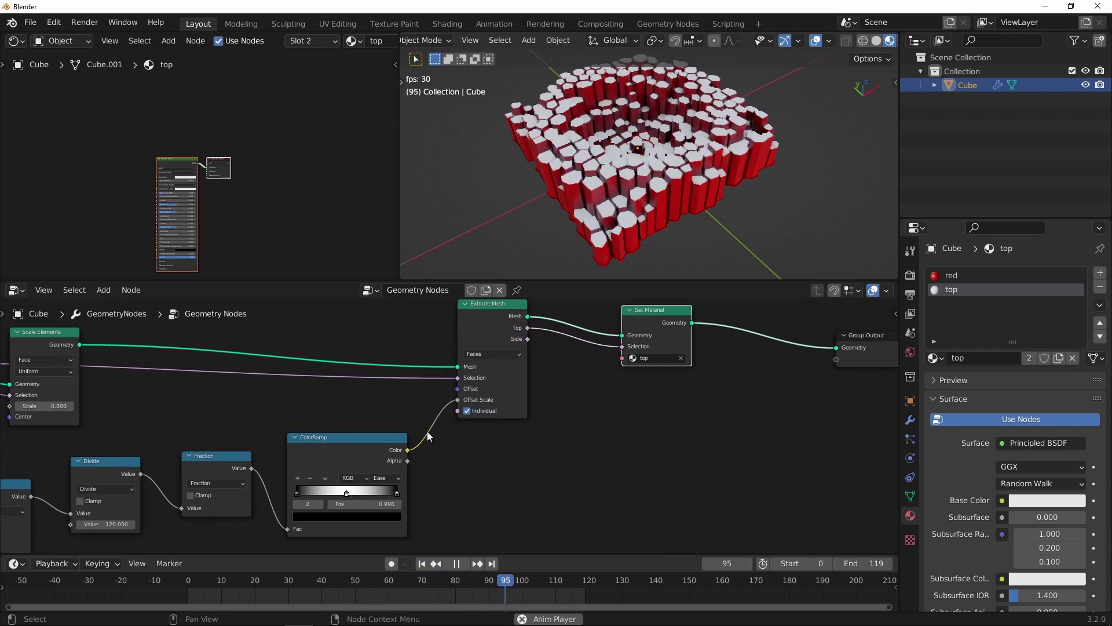
left_click_drag(366, 443, 365, 439)
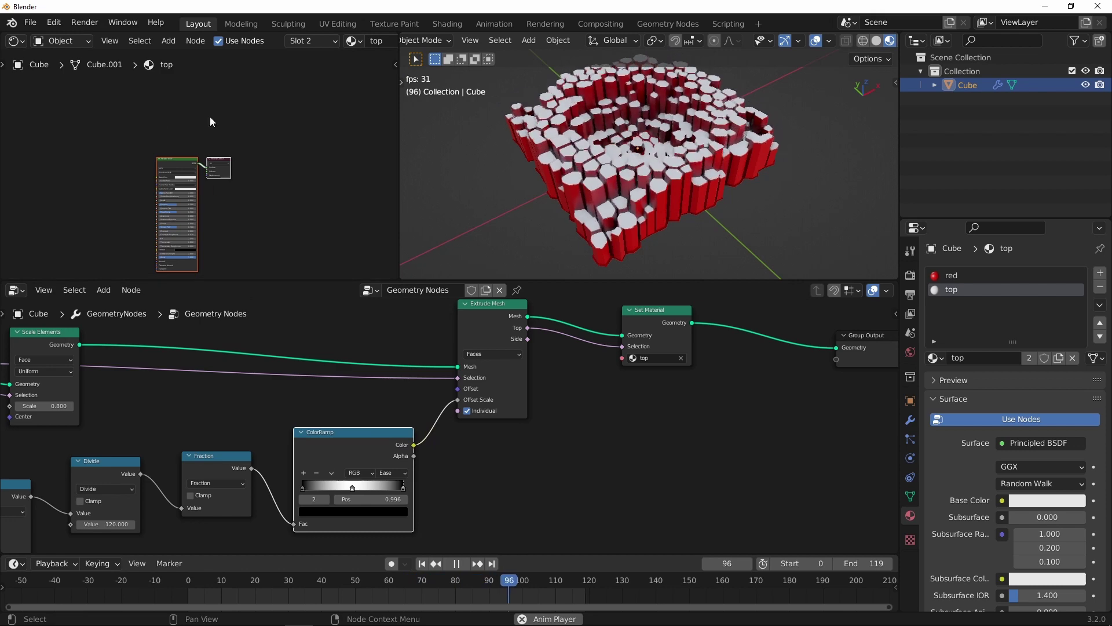
middle_click_drag(660, 394, 653, 400)
left_click_drag(729, 375, 749, 366)
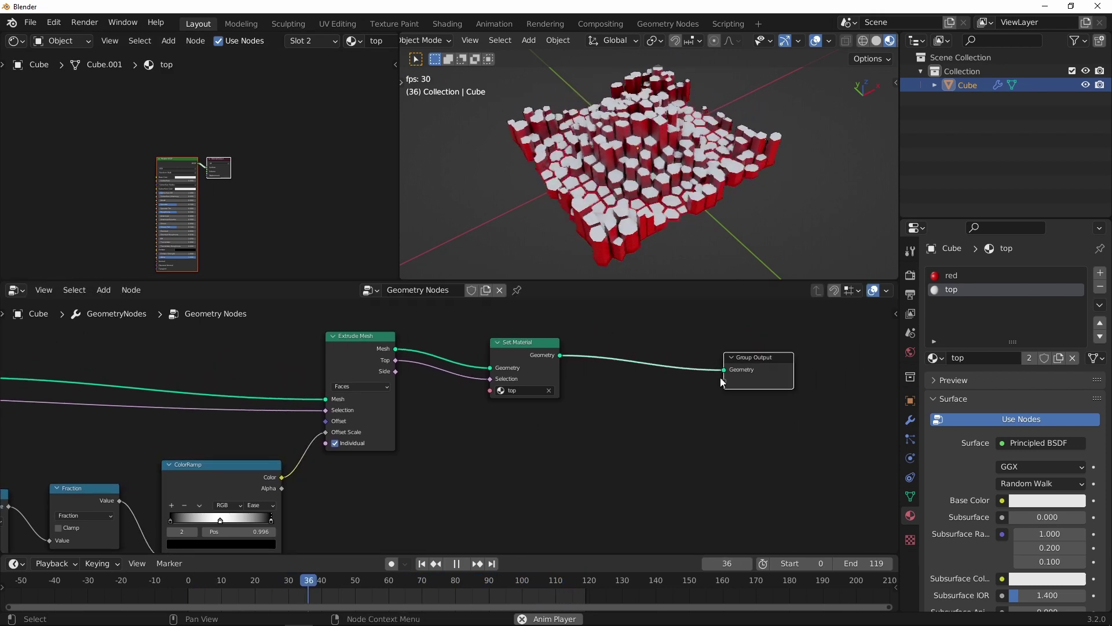
Step: Insert a Store Named Attribute node between the Set Material and Group Output nodes and name its attribute cc
key("shift+a")
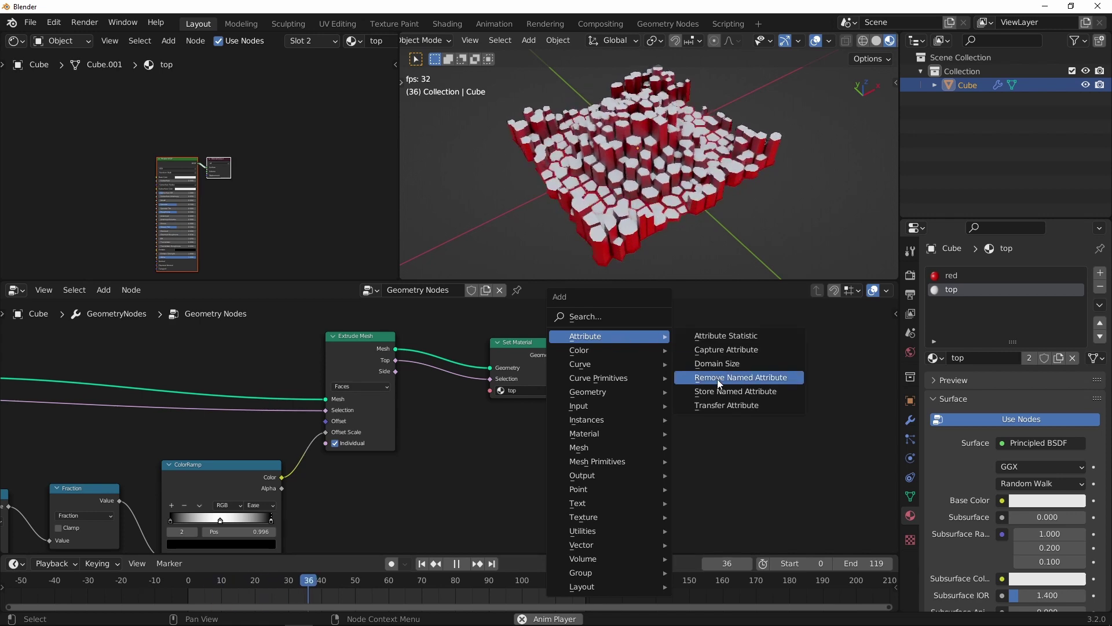
left_click(720, 394)
left_click(630, 348)
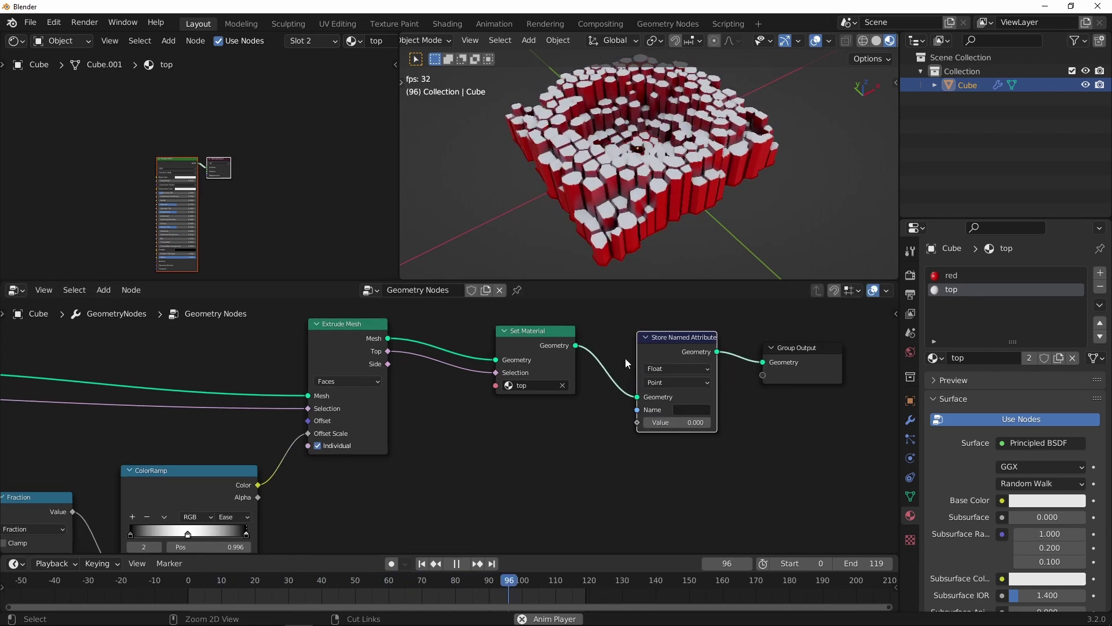
scroll(637, 355, "up", 2)
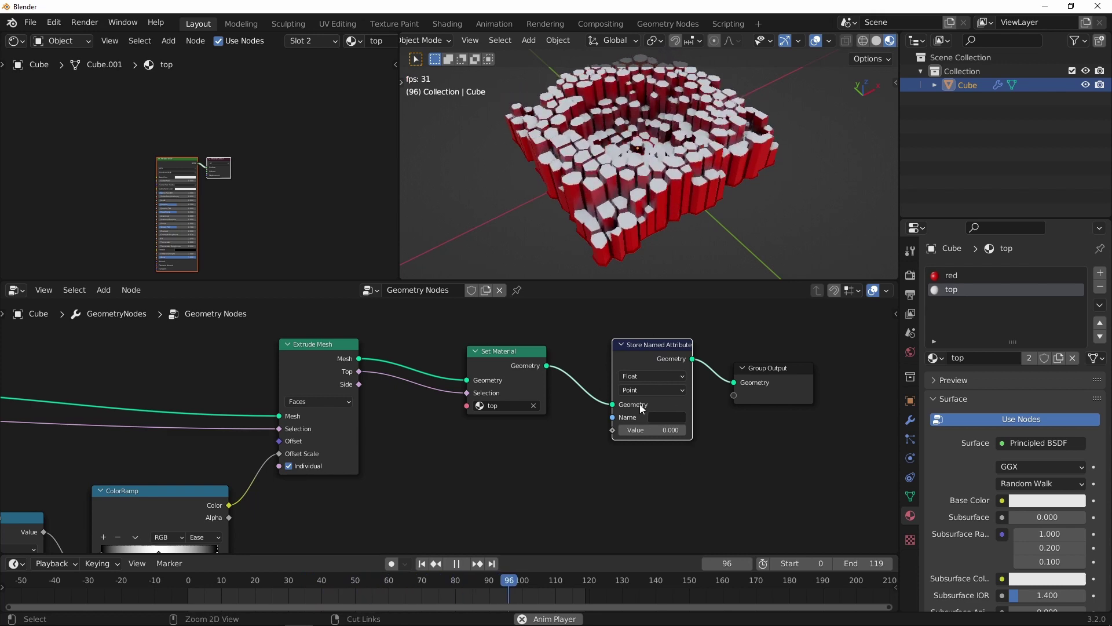
scroll(642, 409, "up", 2)
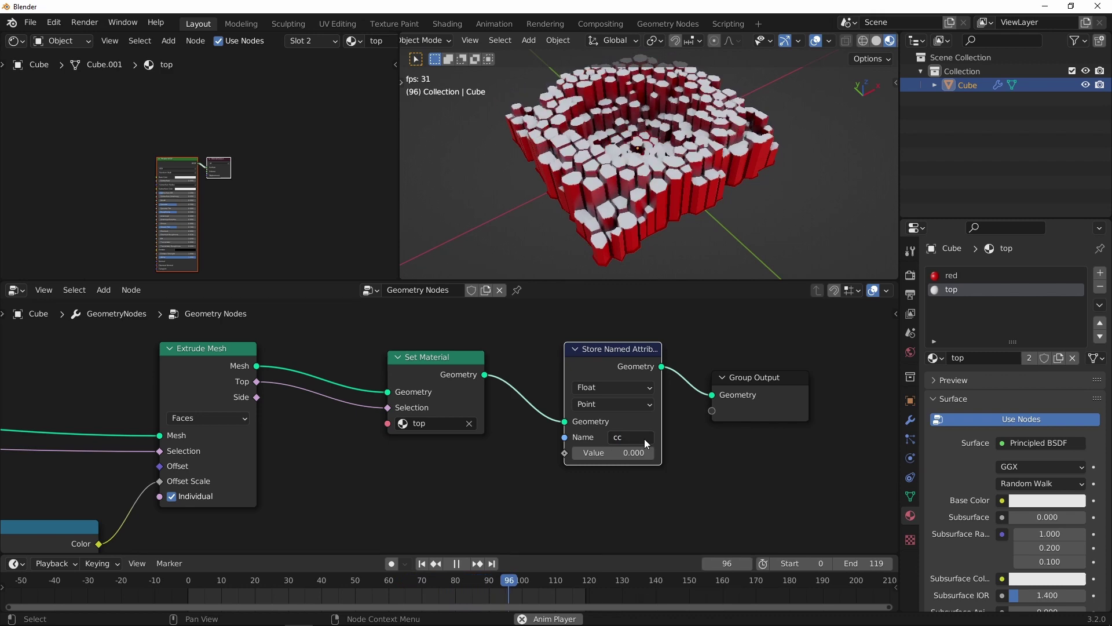
Step: Set the Store Named Attribute domain to Face and connect the ColorRamp's Color output to its Value input
left_click(603, 405)
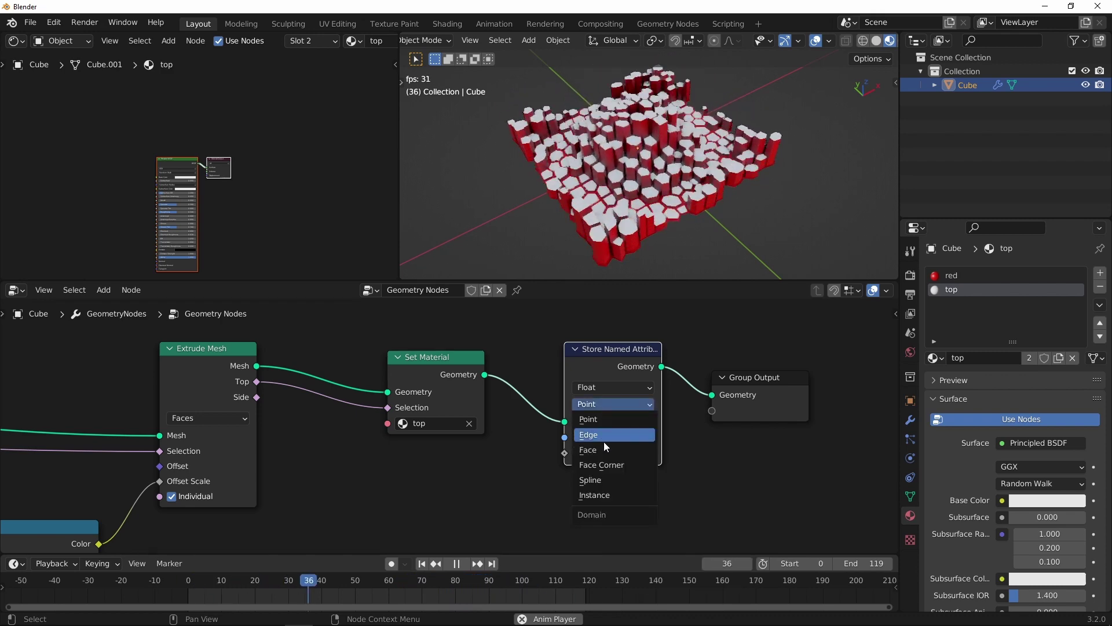
left_click(603, 449)
middle_click_drag(579, 442, 558, 424, "shift")
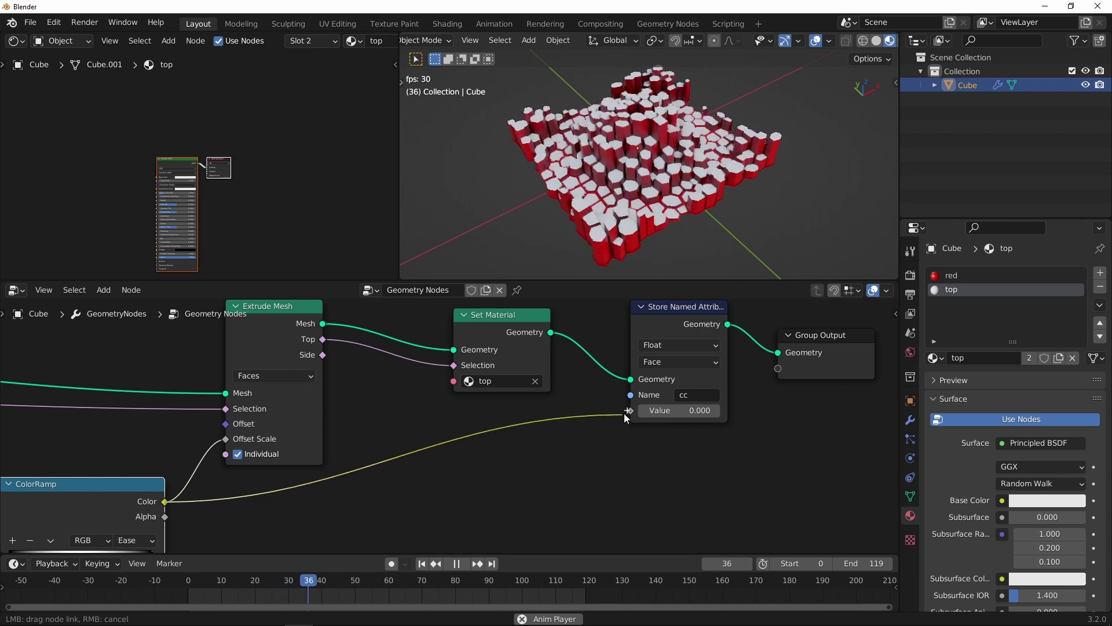
left_click_drag(624, 412, 625, 412)
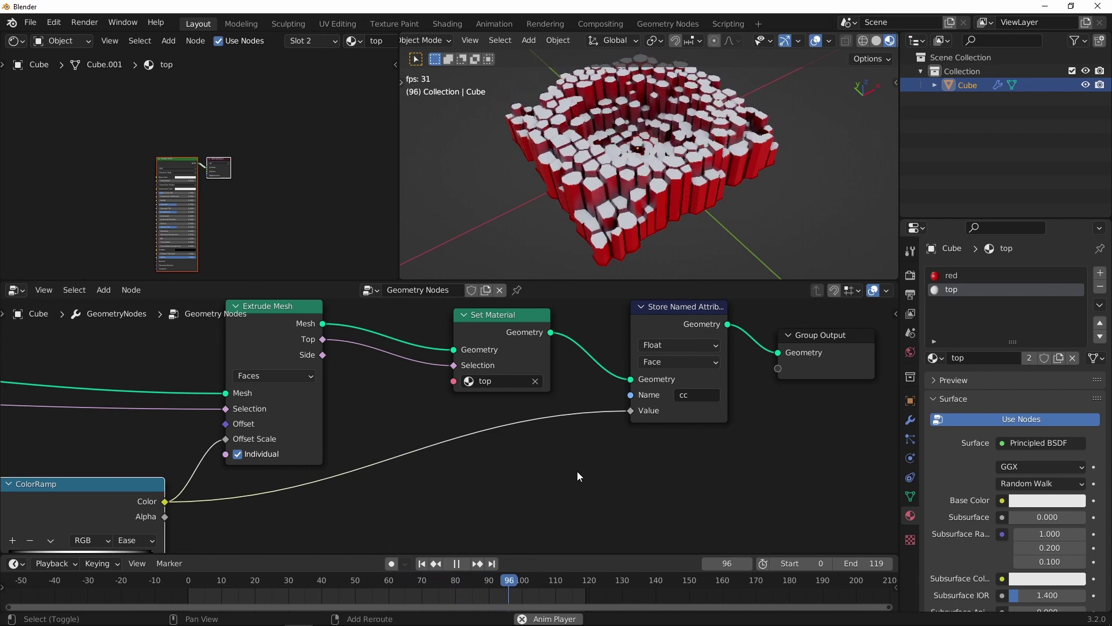
middle_click_drag(577, 472, 597, 490)
Step: Add an Attribute node before the Principled BSDF in the top material's shader
scroll(244, 145, "up", 4)
middle_click_drag(247, 160, 333, 164)
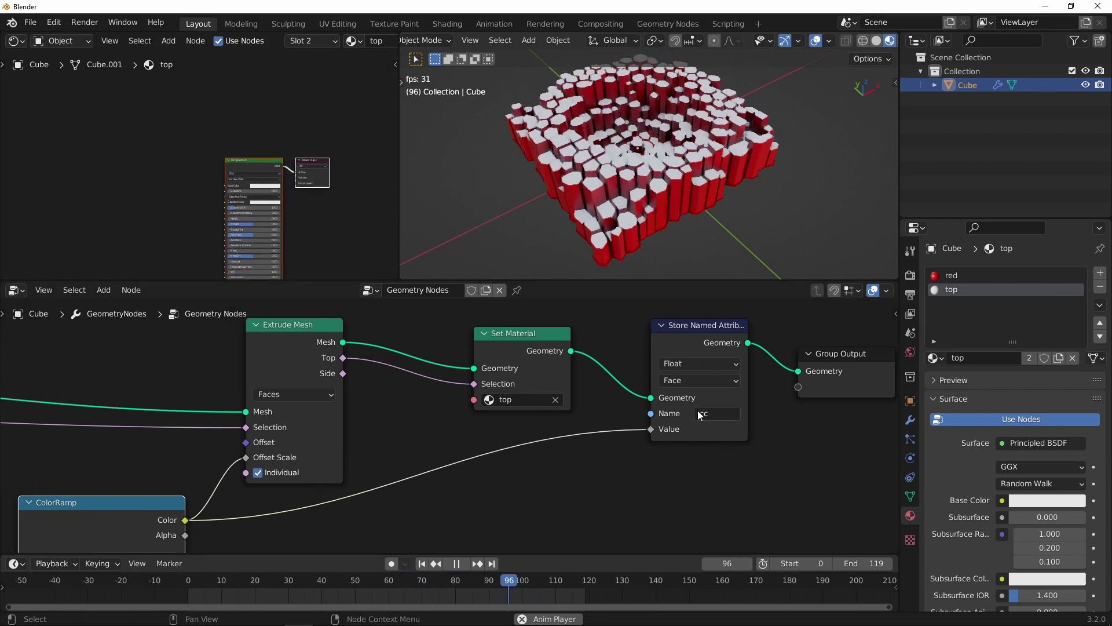
scroll(265, 200, "up", 3)
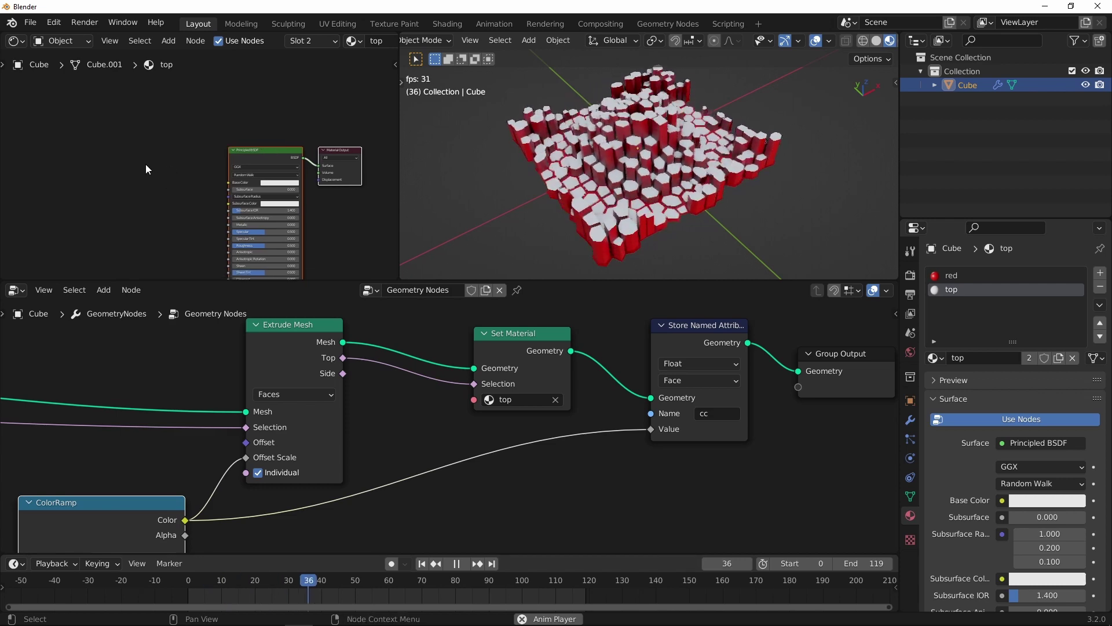
scroll(157, 148, "up", 1)
key("shift+a")
mouse_move(152, 173)
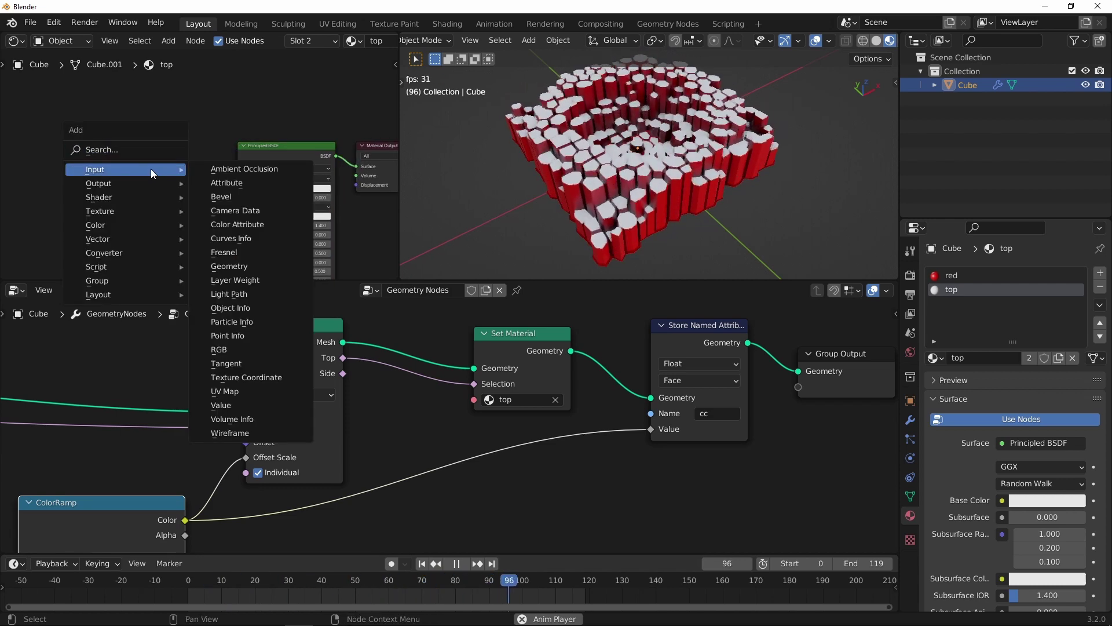
left_click(228, 181)
left_click(106, 147)
scroll(146, 106, "up", 4)
middle_click_drag(128, 182, 164, 152, "shift")
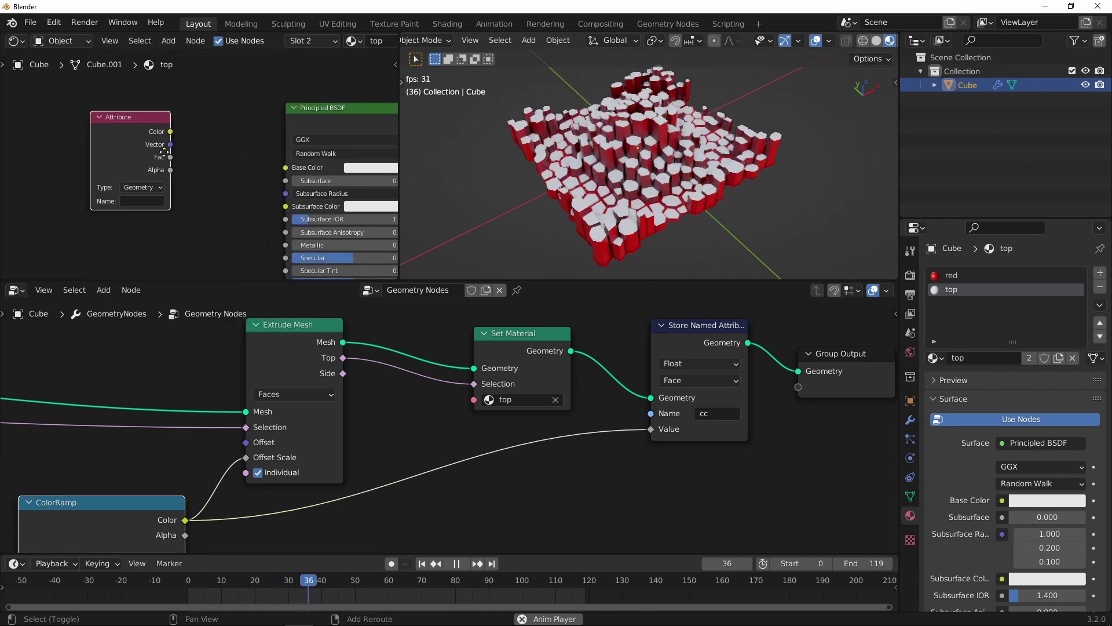
Step: Name the shader's Attribute node cc and connect its Fac output to the Principled BSDF's Base Color
left_click(135, 201)
type("cc")
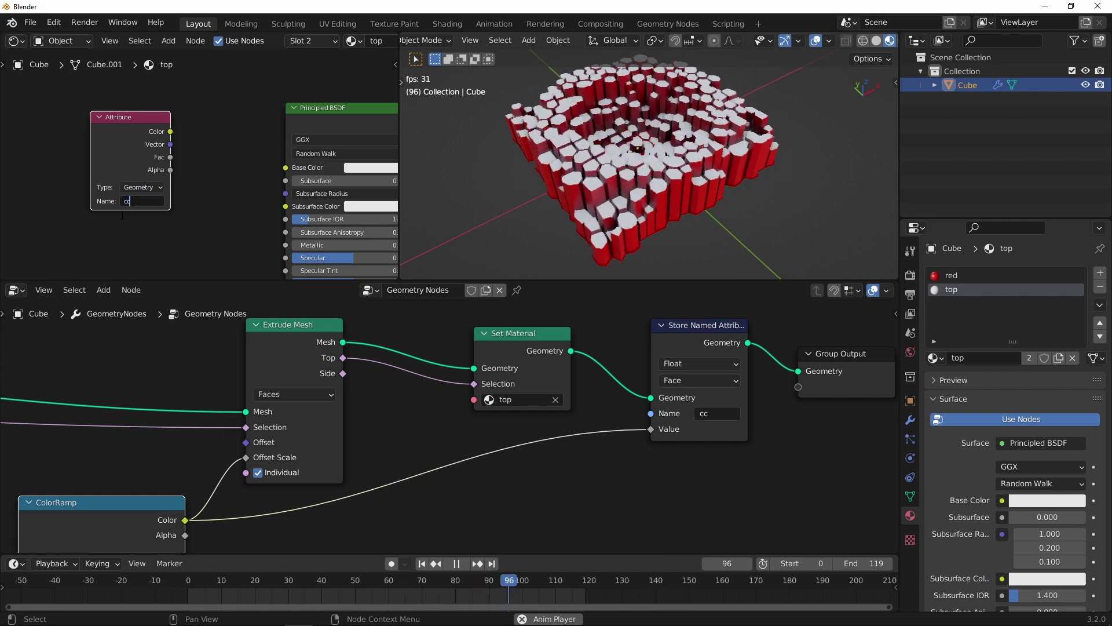
key("Return")
mouse_move(170, 157)
left_mouse_down()
mouse_move(308, 166)
mouse_move(288, 167)
left_mouse_up()
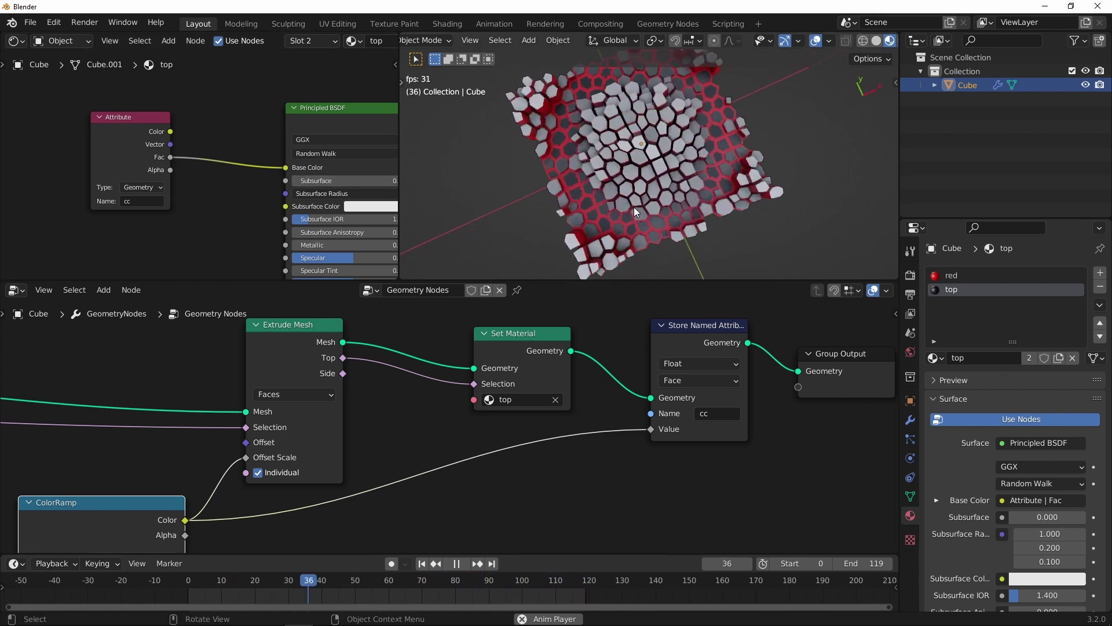
middle_click_drag(634, 207, 665, 100)
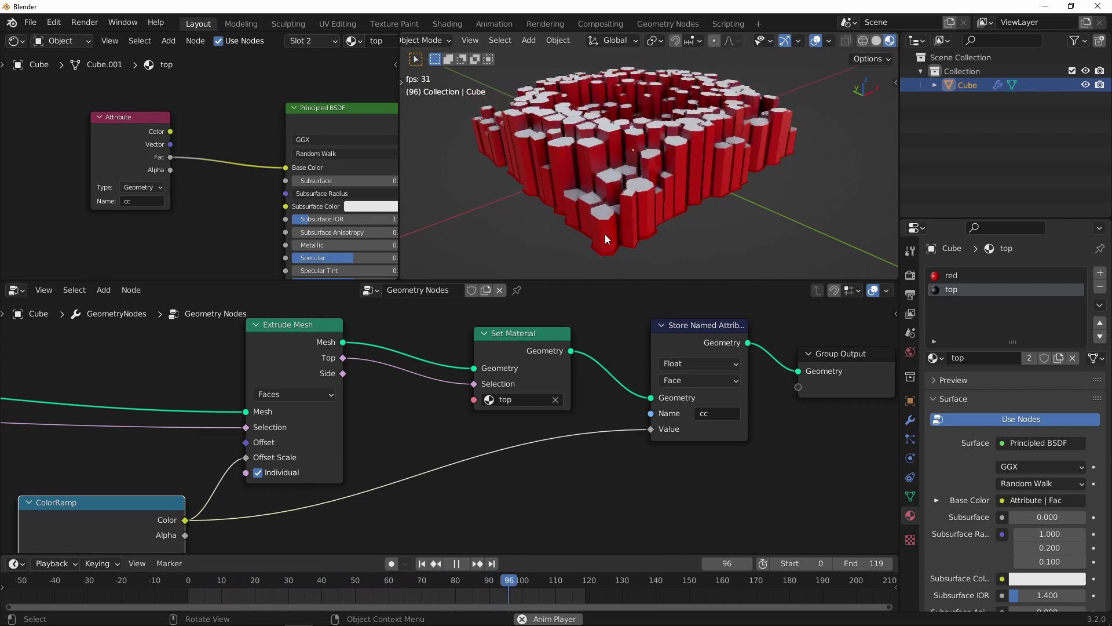
key("Home")
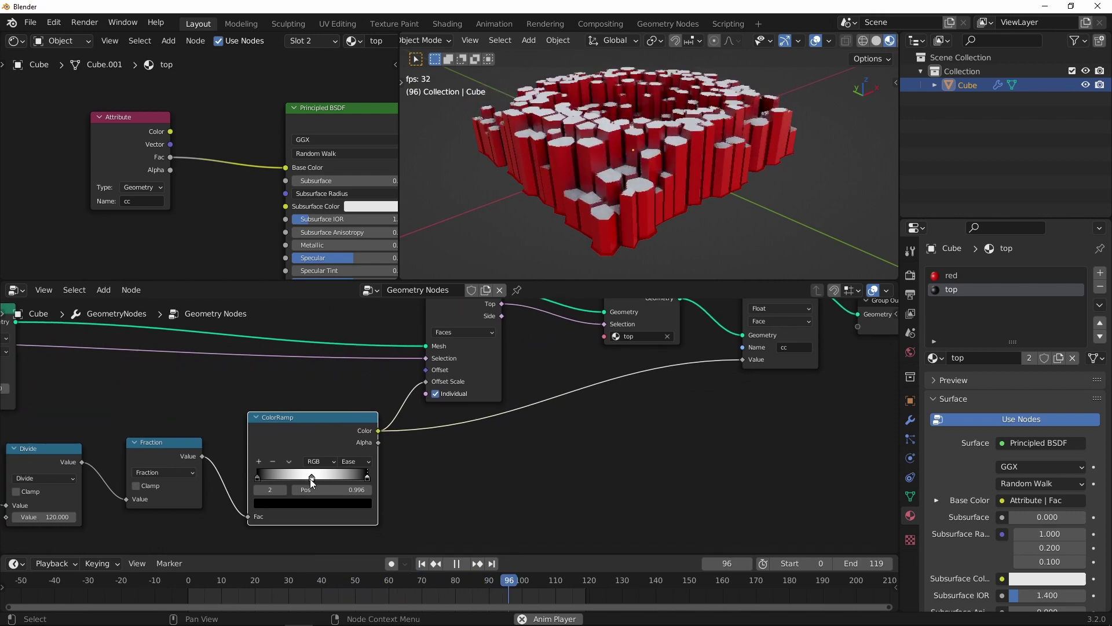
Step: Make room beside the Attribute node and insert a ColorRamp node between it and the Principled BSDF
middle_click_drag(202, 206, 259, 192)
left_click_drag(203, 126, 136, 133)
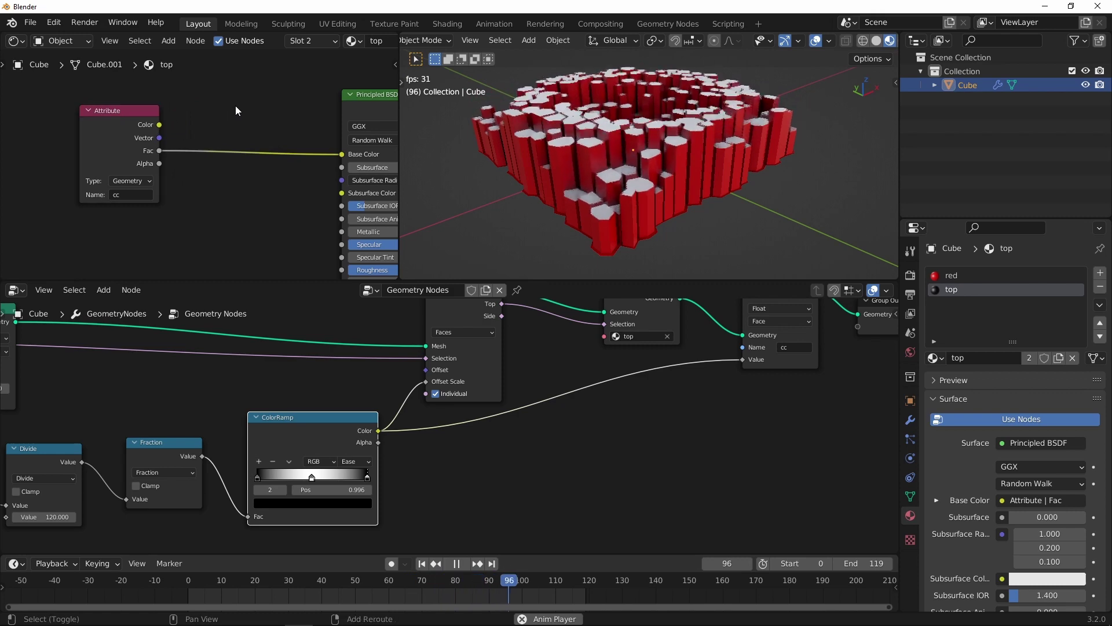
key("shift+a")
mouse_move(198, 186)
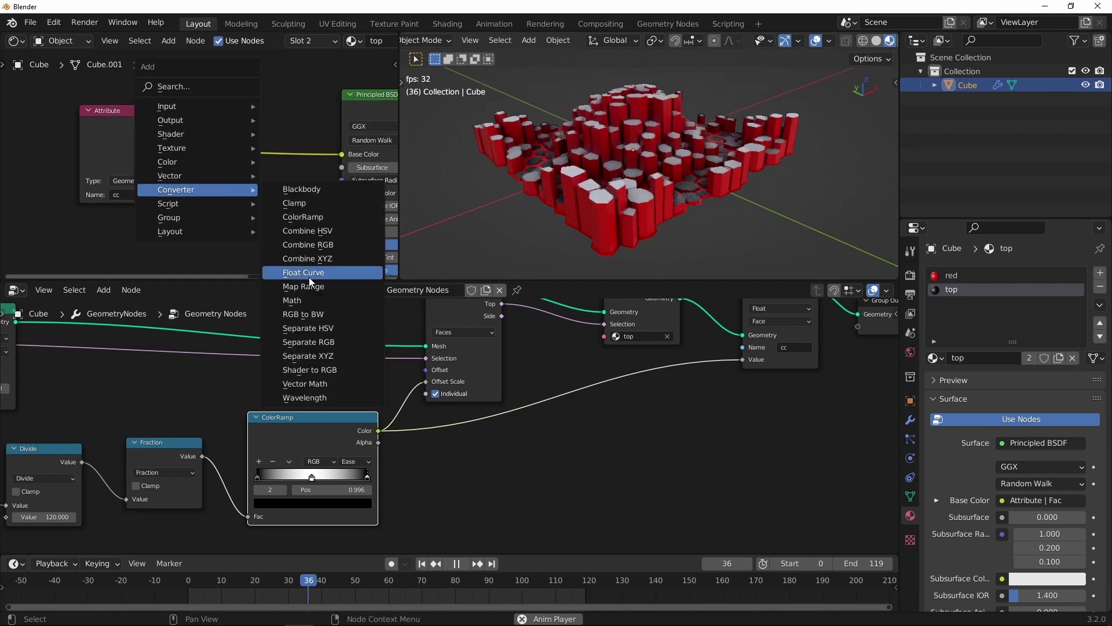
left_click(312, 217)
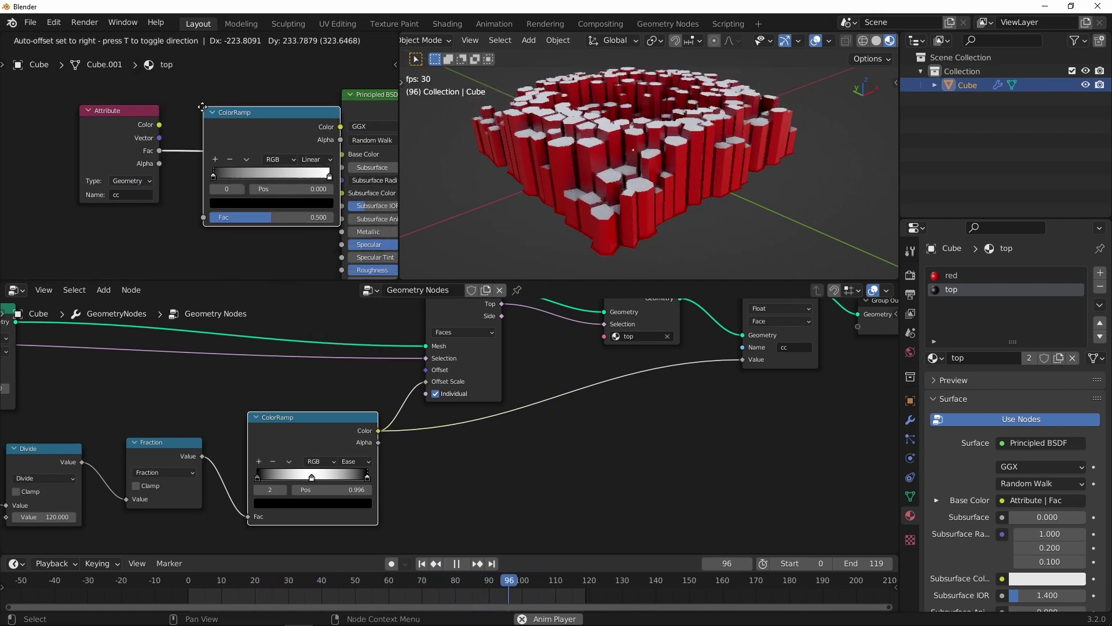
left_click(283, 162)
Step: Color the top material's ColorRamp with orange at its first stop and magenta at its last stop
left_click(244, 206)
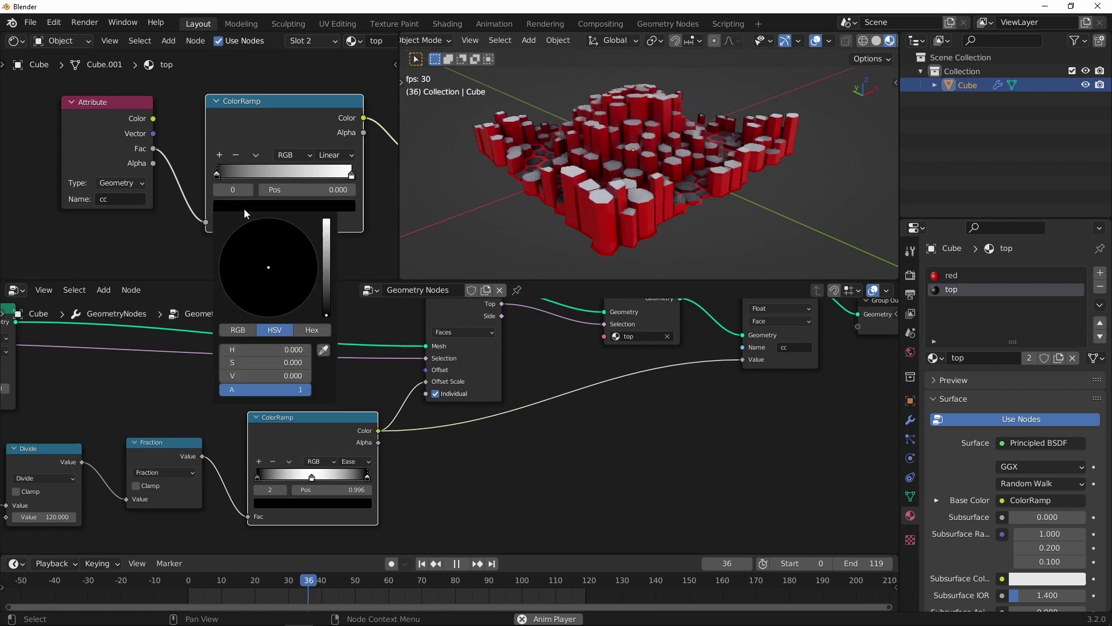
left_click(326, 221)
left_click(239, 310)
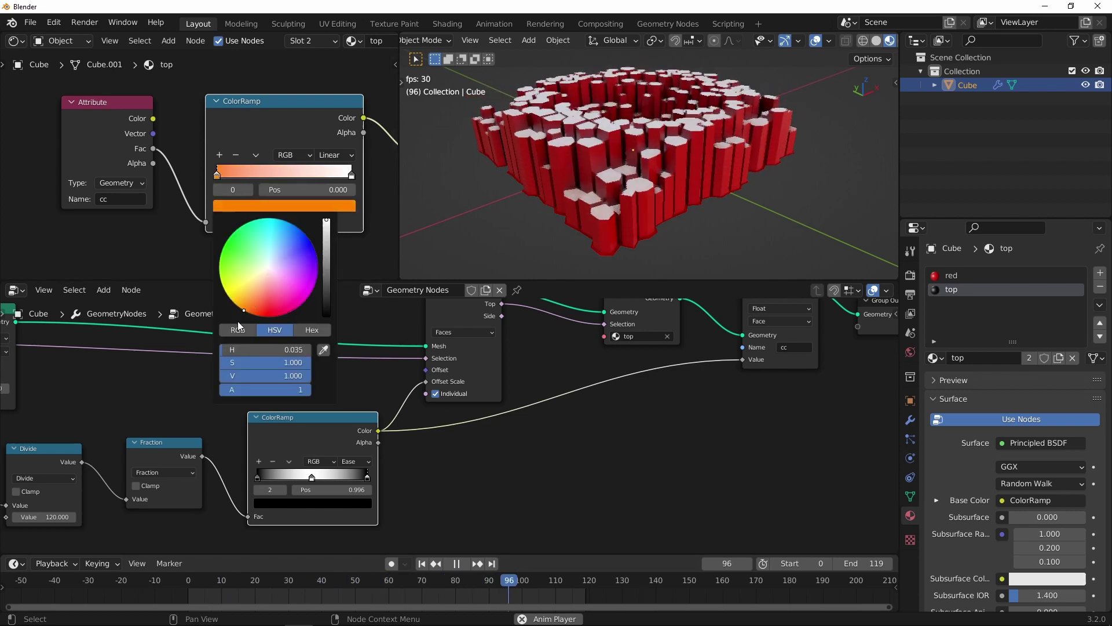
left_click(351, 175)
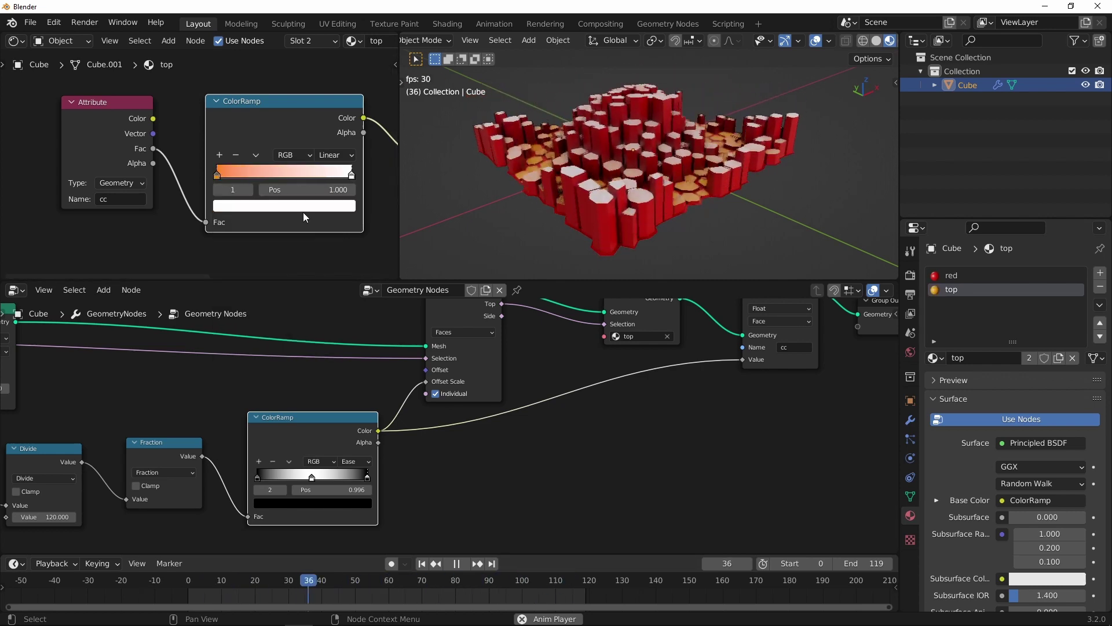
left_click(304, 207)
left_click(314, 263)
middle_click_drag(589, 193, 638, 211)
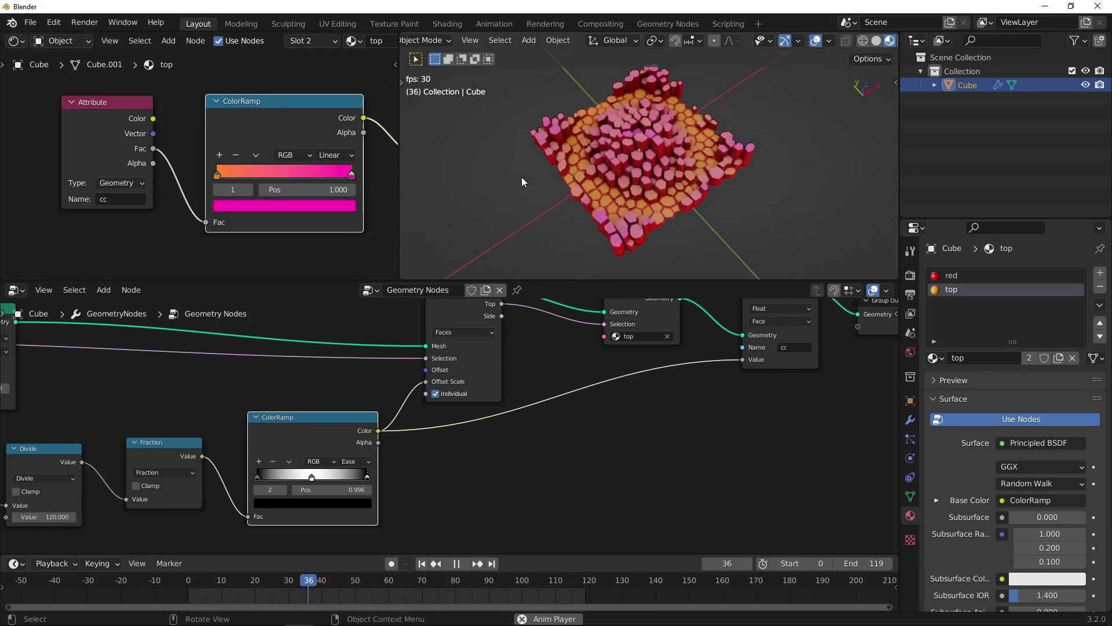
Step: Bring the top material's two ColorRamp stops closer together, with orange at position 0.298 and magenta just past the middle
left_click_drag(216, 176, 251, 175)
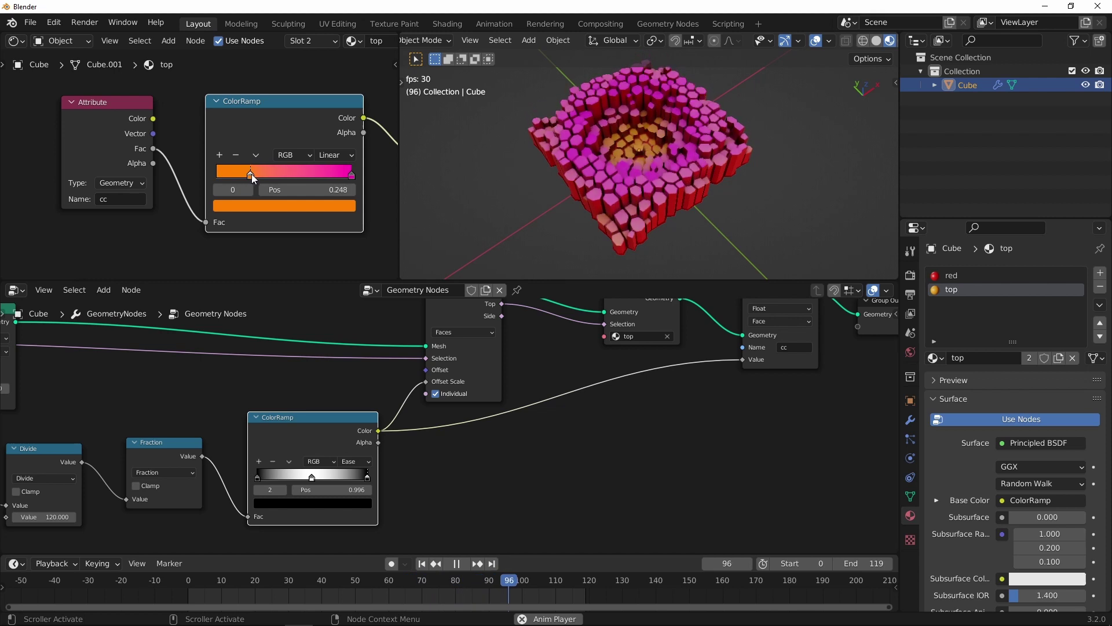
left_click_drag(351, 175, 257, 176)
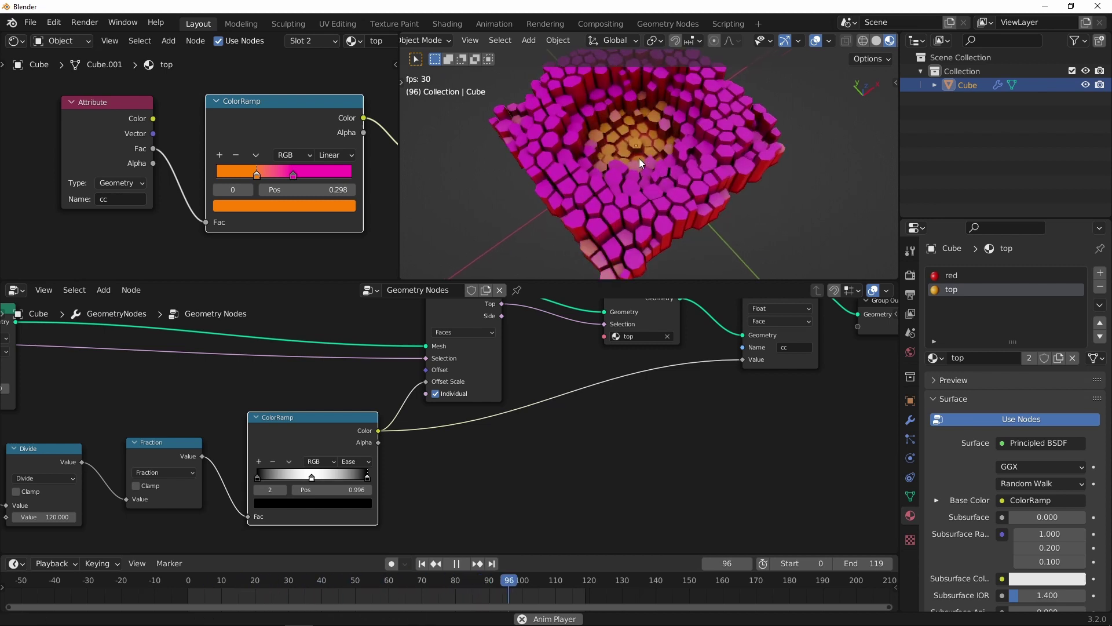
middle_click_drag(637, 414, 652, 367)
middle_click_drag(698, 199, 708, 173)
scroll(513, 394, "down", 2)
middle_click_drag(513, 393, 569, 421)
Step: In the geometry ColorRamp, set the first black stop to 0.172, shift the white stop near it, and set the last black stop to 0.866
scroll(451, 385, "up", 2)
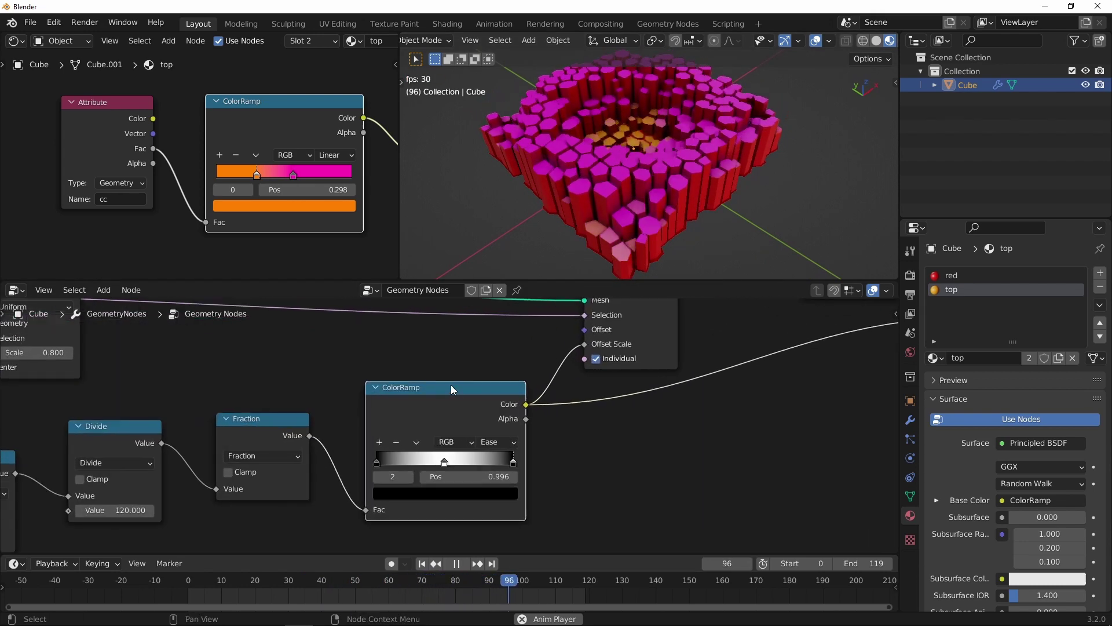
scroll(451, 390, "up", 1)
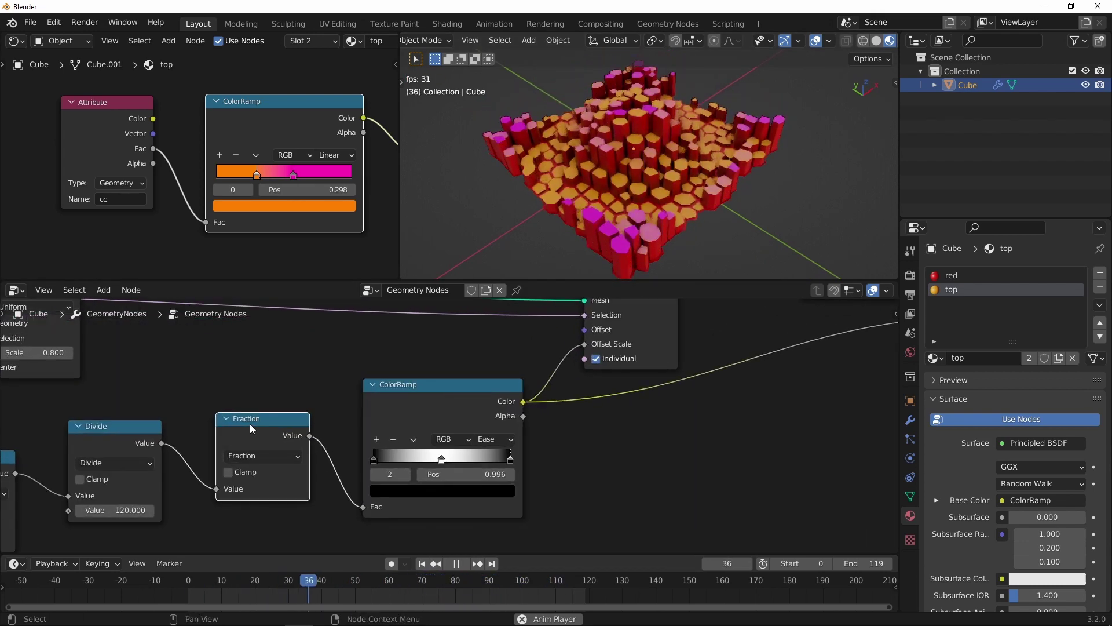
left_click_drag(249, 423, 244, 426)
left_click_drag(432, 380, 432, 380)
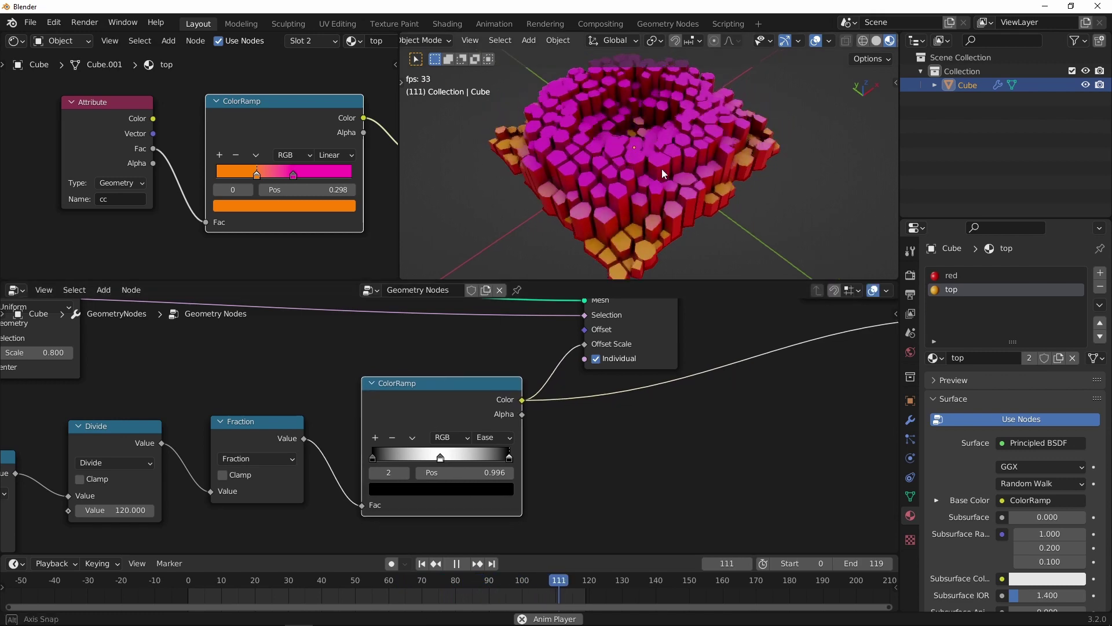
scroll(440, 412, "up", 1)
left_click(441, 468)
left_click_drag(440, 469, 380, 466)
left_click_drag(520, 464, 502, 467)
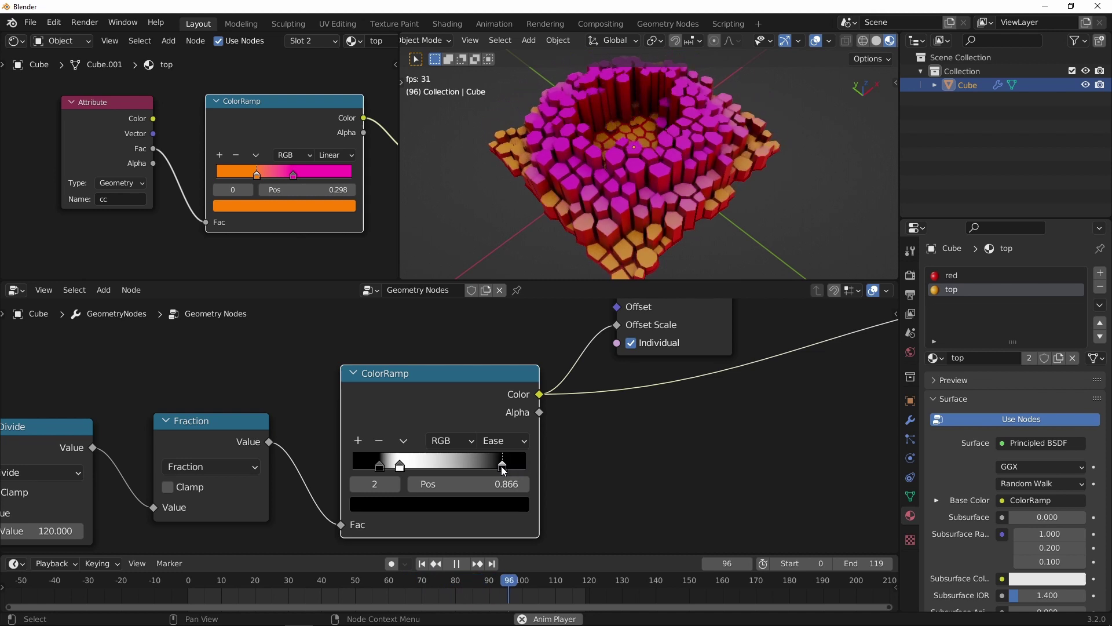
left_click_drag(380, 467, 381, 468)
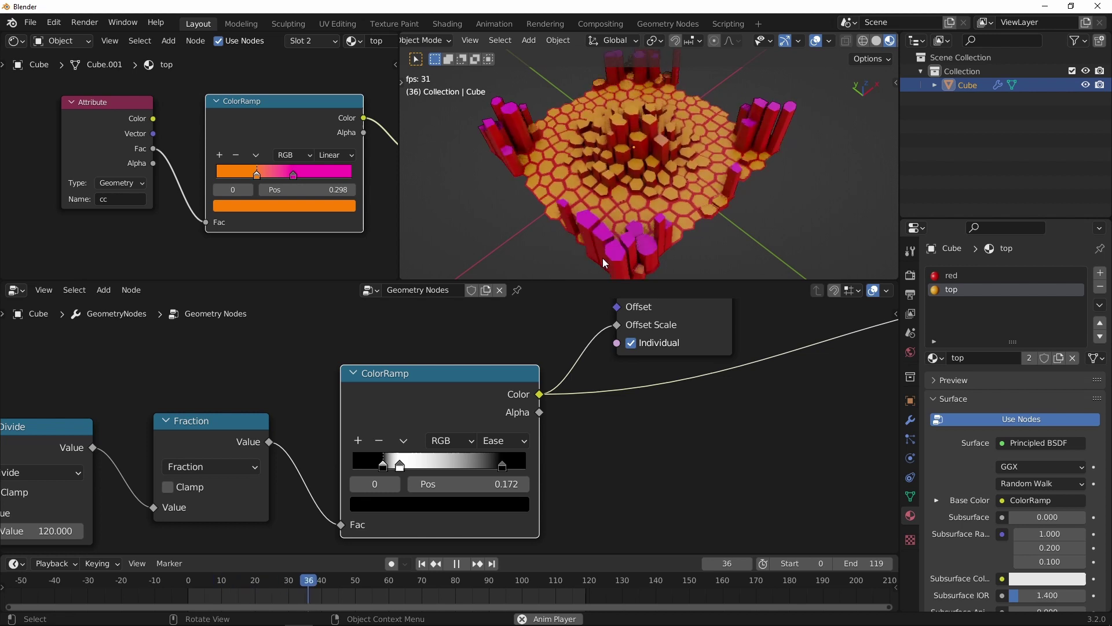
Step: Add a white stop to the geometry ColorRamp at position 0.412, between the existing white stop and the last black stop
left_click(358, 440)
left_click_drag(394, 467, 439, 467)
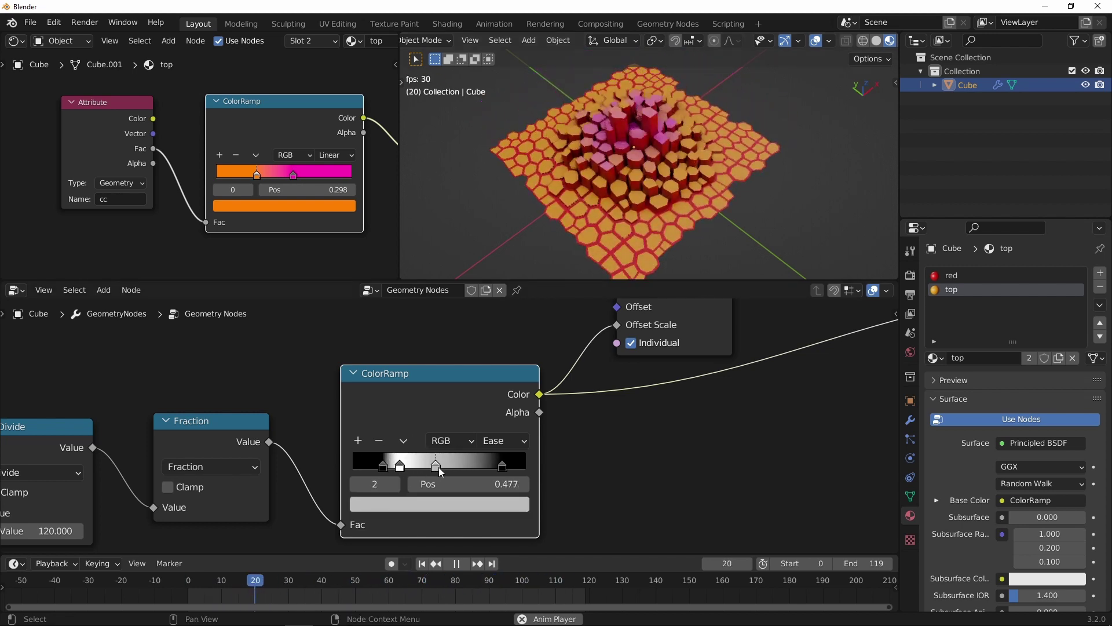
left_click(439, 505)
left_click(492, 288)
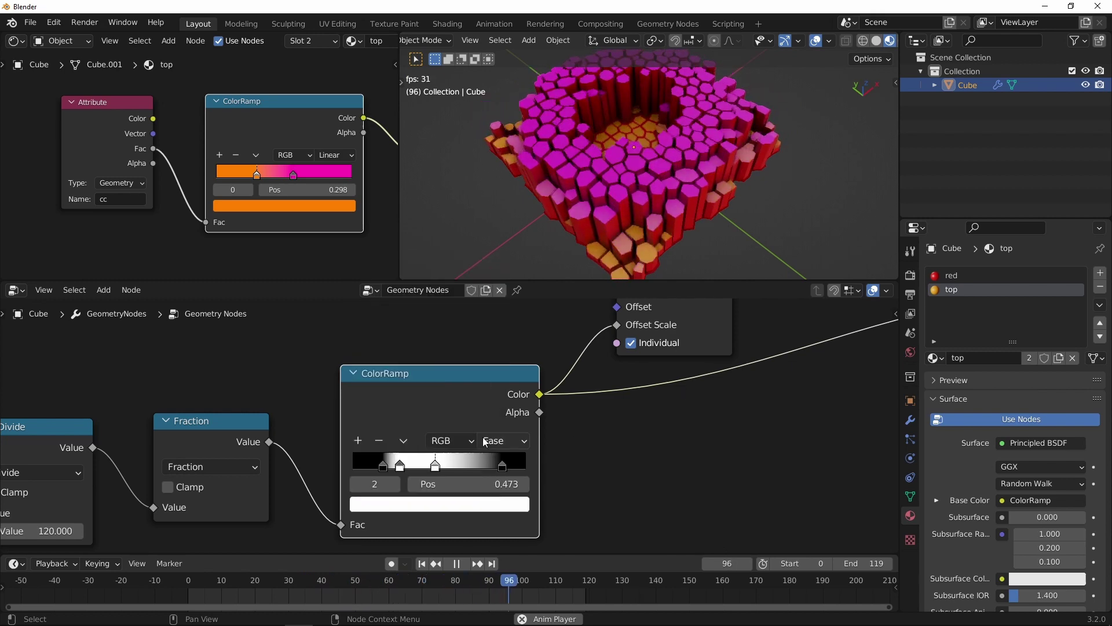
left_click_drag(435, 466, 424, 468)
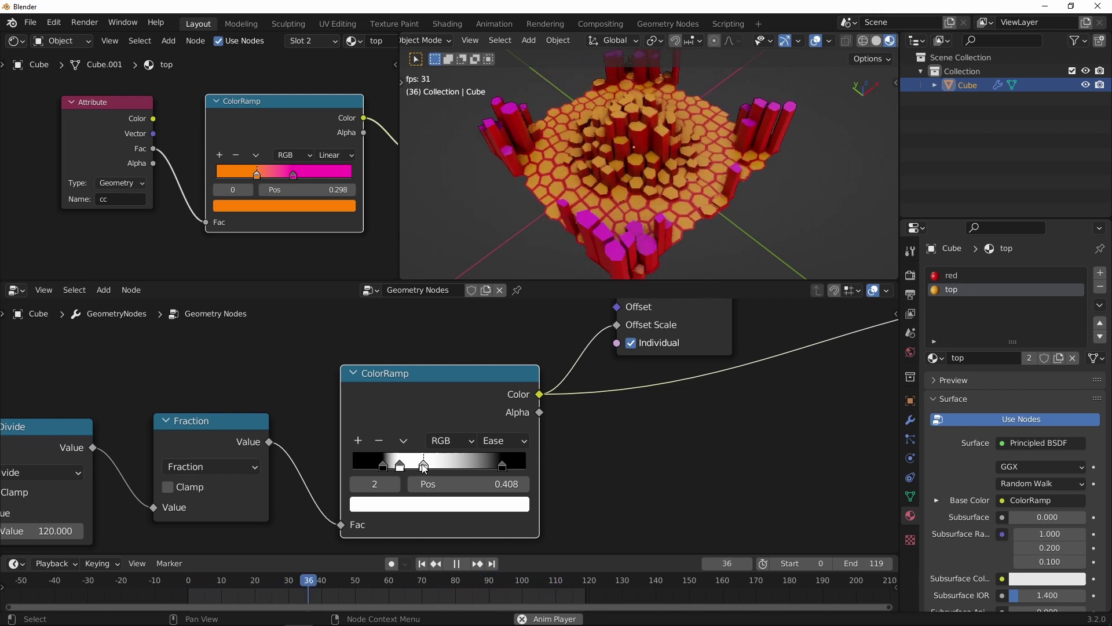
mouse_move(424, 468)
left_mouse_down()
mouse_move(480, 466)
mouse_move(370, 468)
mouse_move(425, 470)
left_mouse_up()
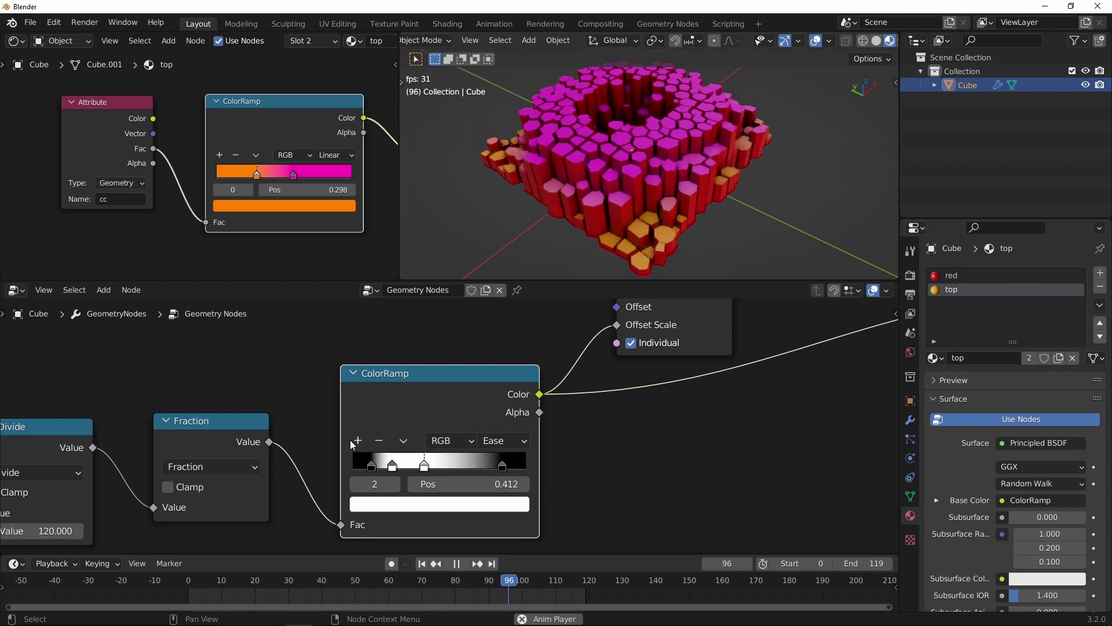
Step: Add a black stop to the geometry ColorRamp at position 0.574 and move the last black stop to 0.824
left_click(453, 468, "ctrl")
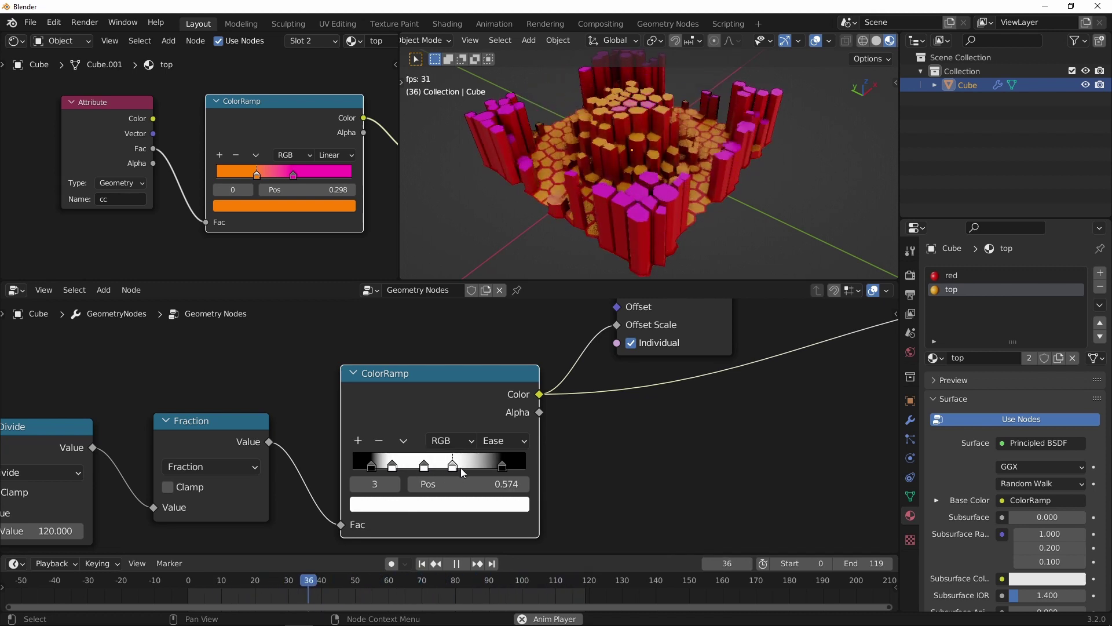
left_click(475, 504)
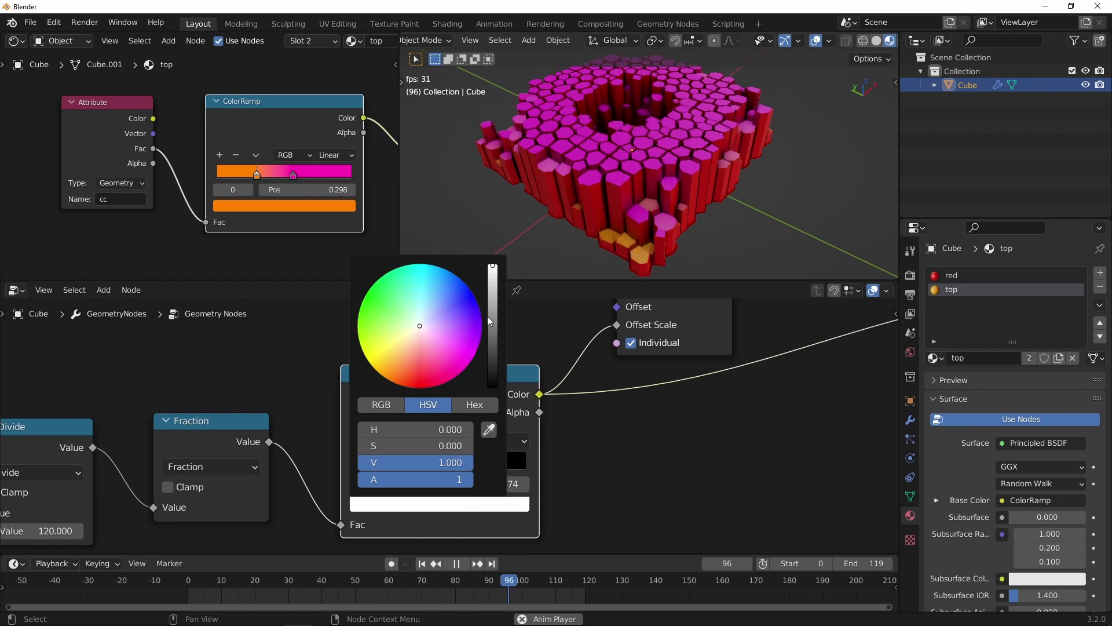
left_click_drag(493, 347, 495, 400)
left_click_drag(502, 463, 493, 465)
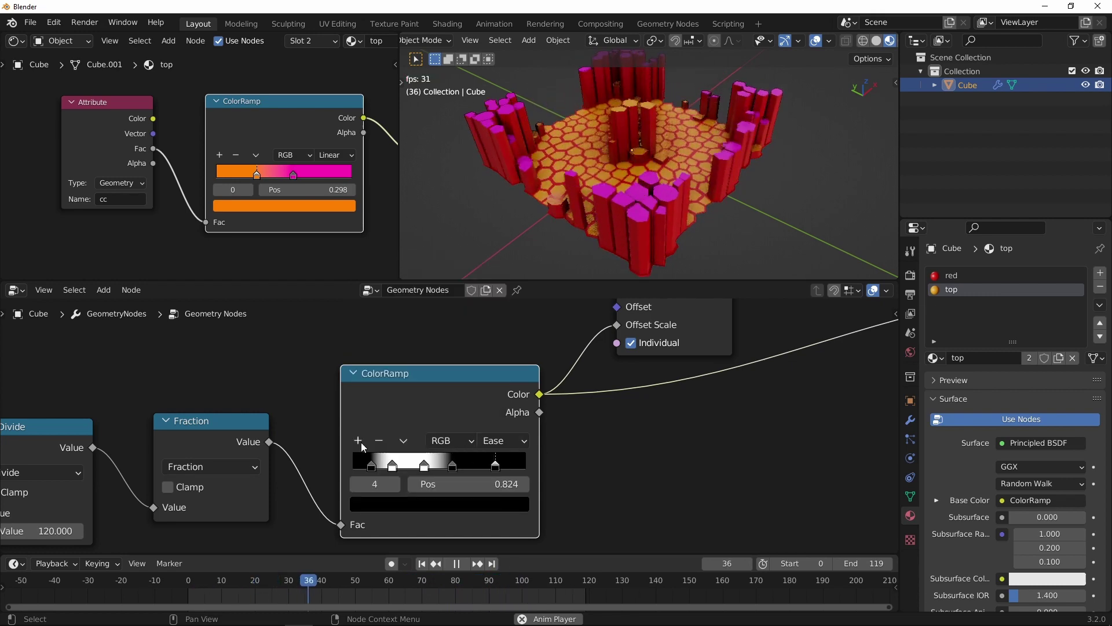
Step: Add a white stop to the geometry ColorRamp at position 0.696 and move the last black stop to 1.000
left_click(475, 468)
left_click(477, 505)
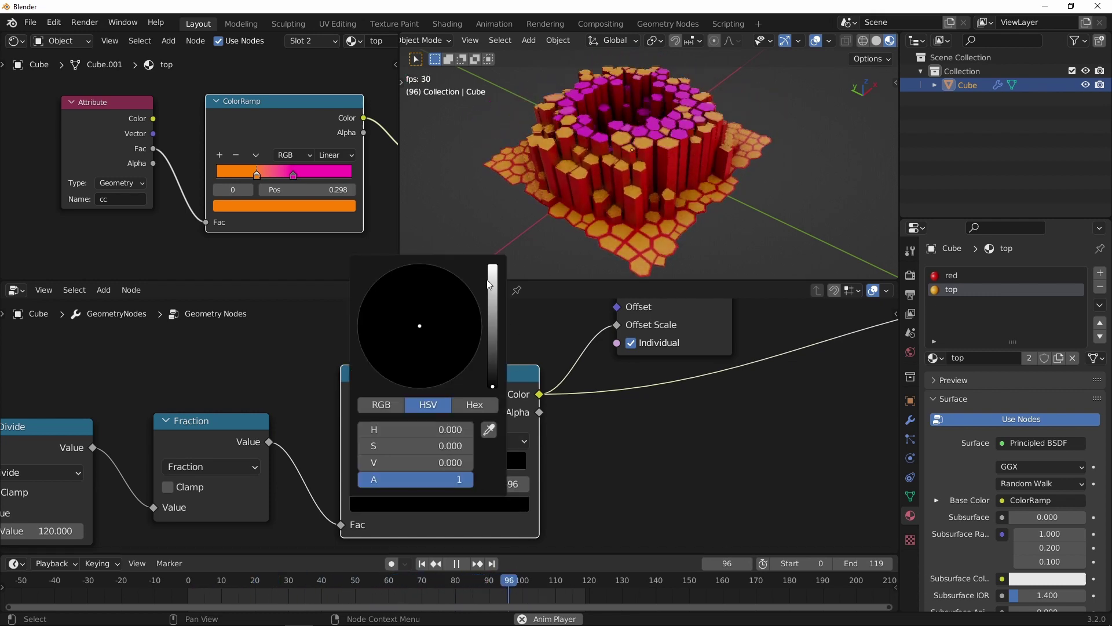
left_click_drag(492, 284, 539, 250)
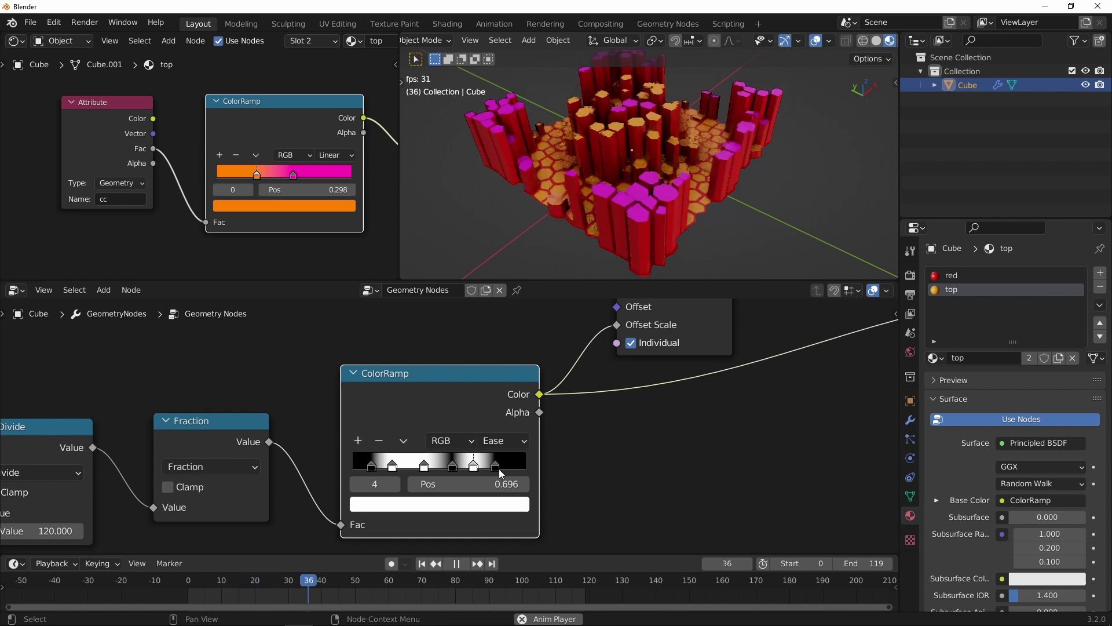
key("g")
left_click(529, 463)
left_click_drag(531, 461, 564, 460)
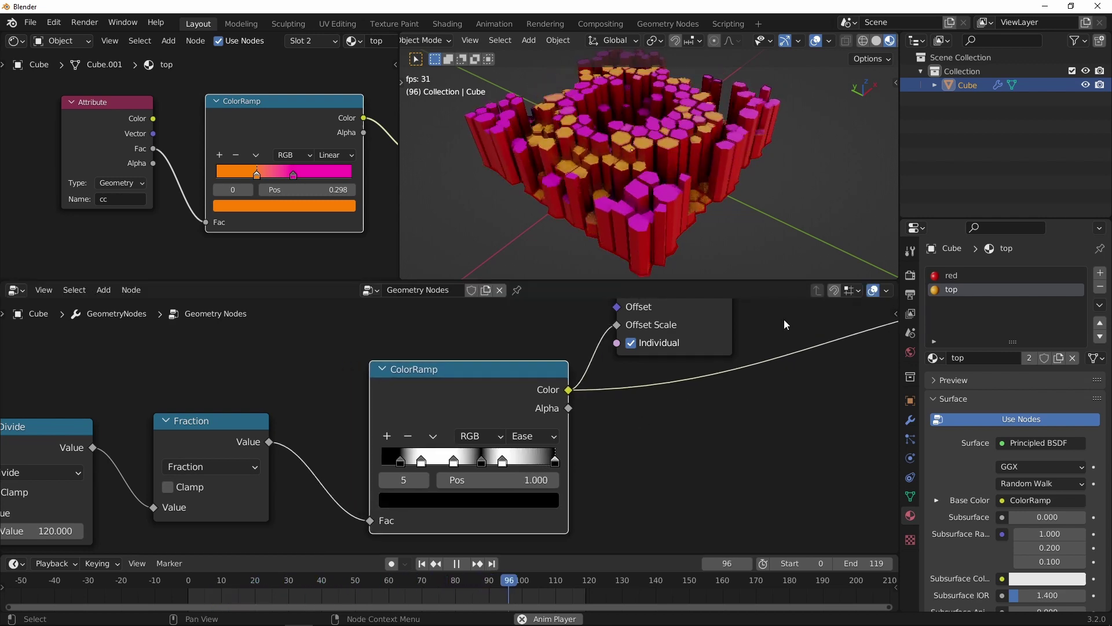